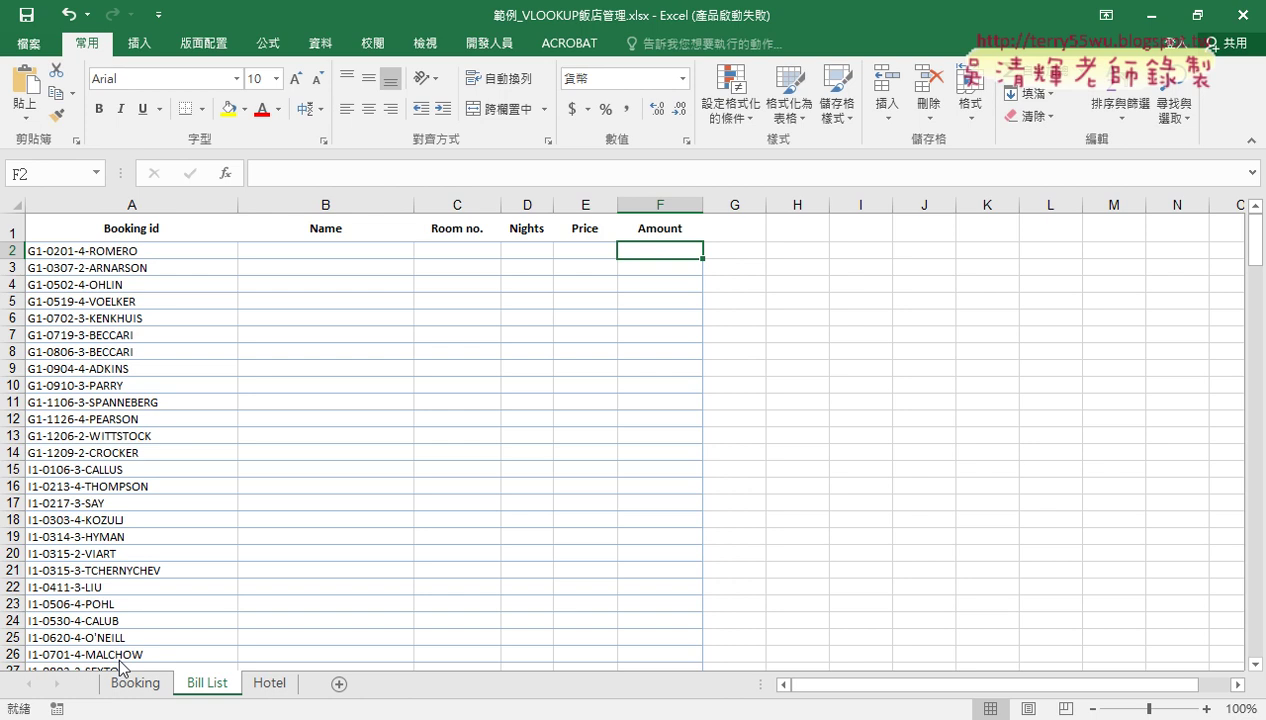
Select B2 on Bill List, then bring the browser's YouTube Excel VBA playlist to the front.
left_click(335, 248)
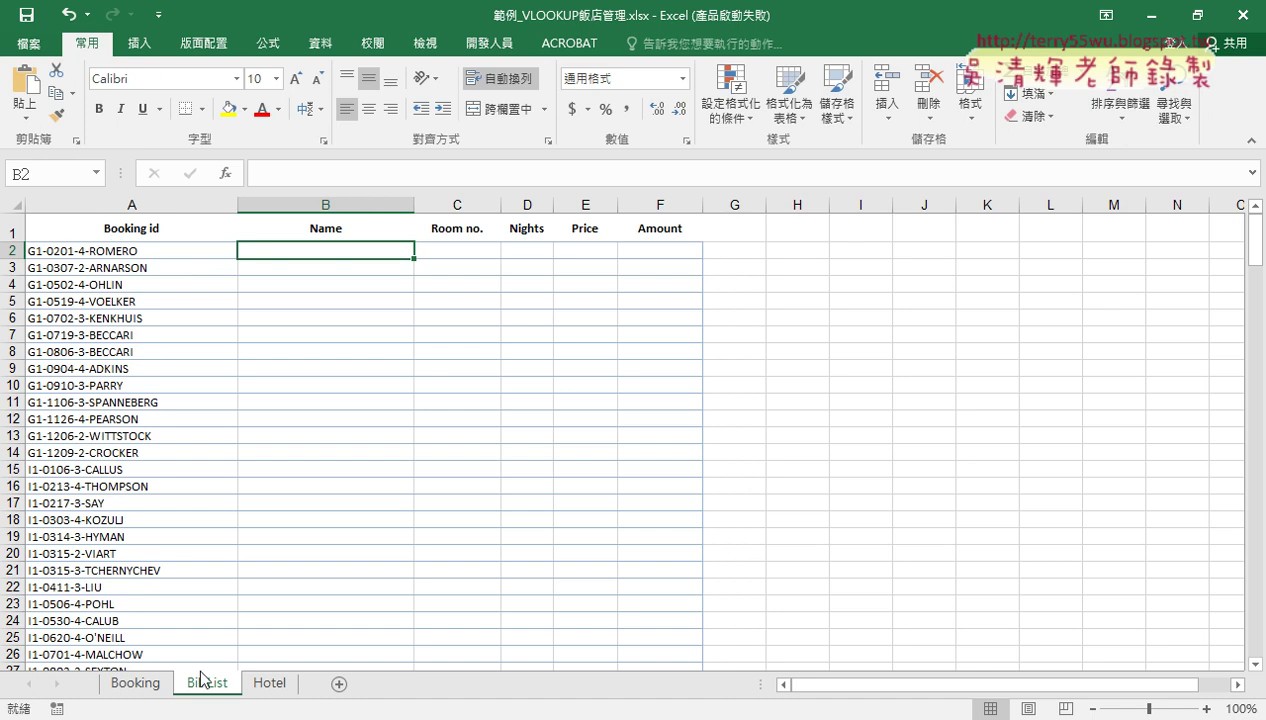
left_click(218, 640)
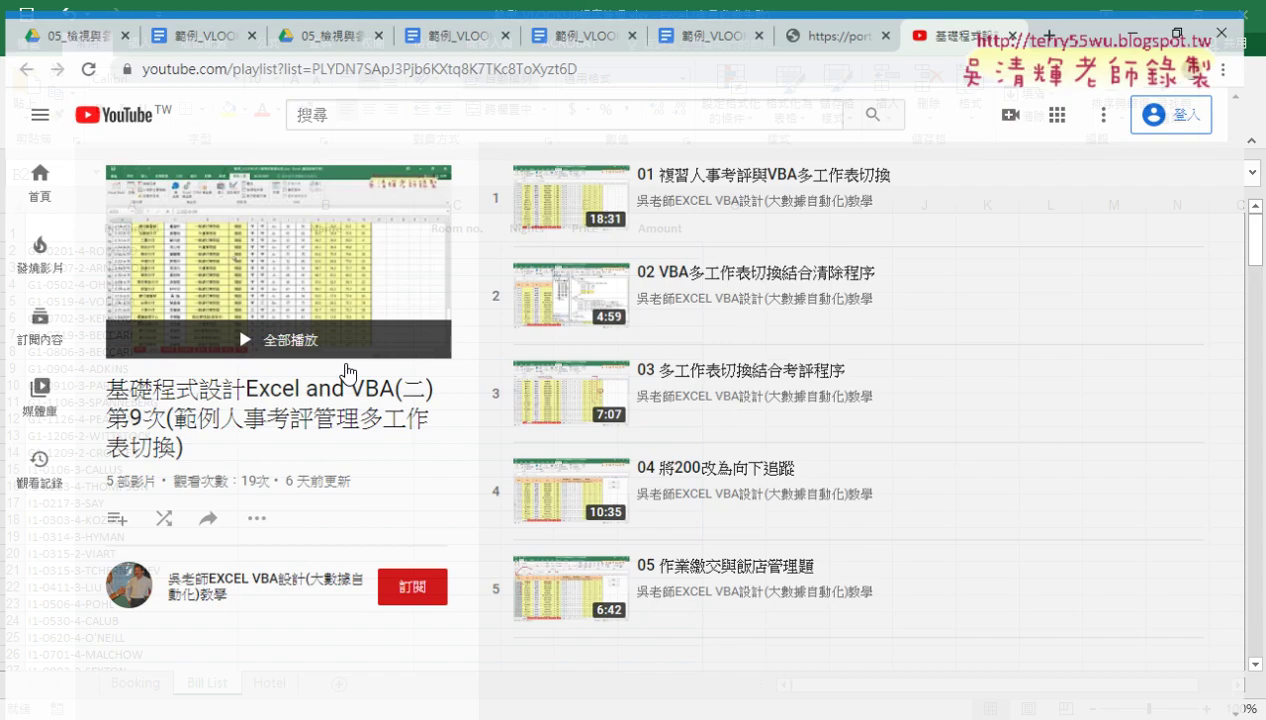
Open the 範例_VLOOKUP Google Doc at the Bill List instructions.
left_click(226, 22)
scroll(420, 300, "down", 2)
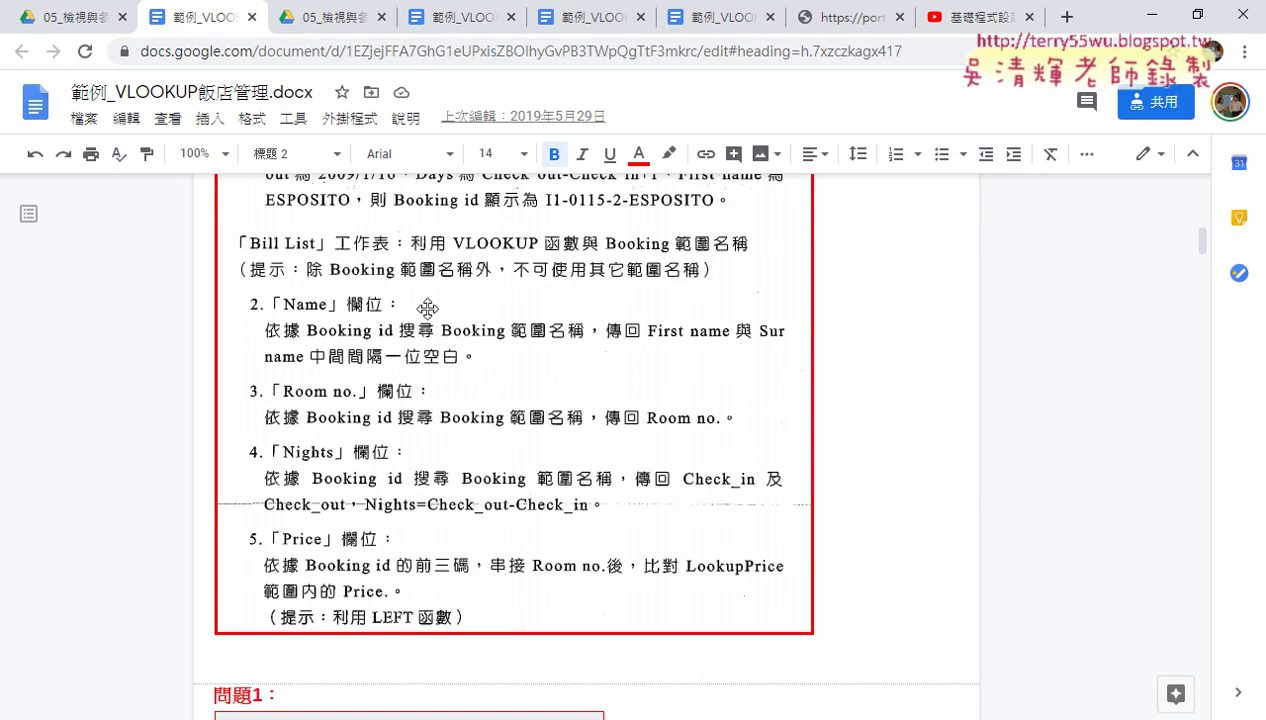
scroll(427, 308, "up", 1)
scroll(380, 314, "up", 2)
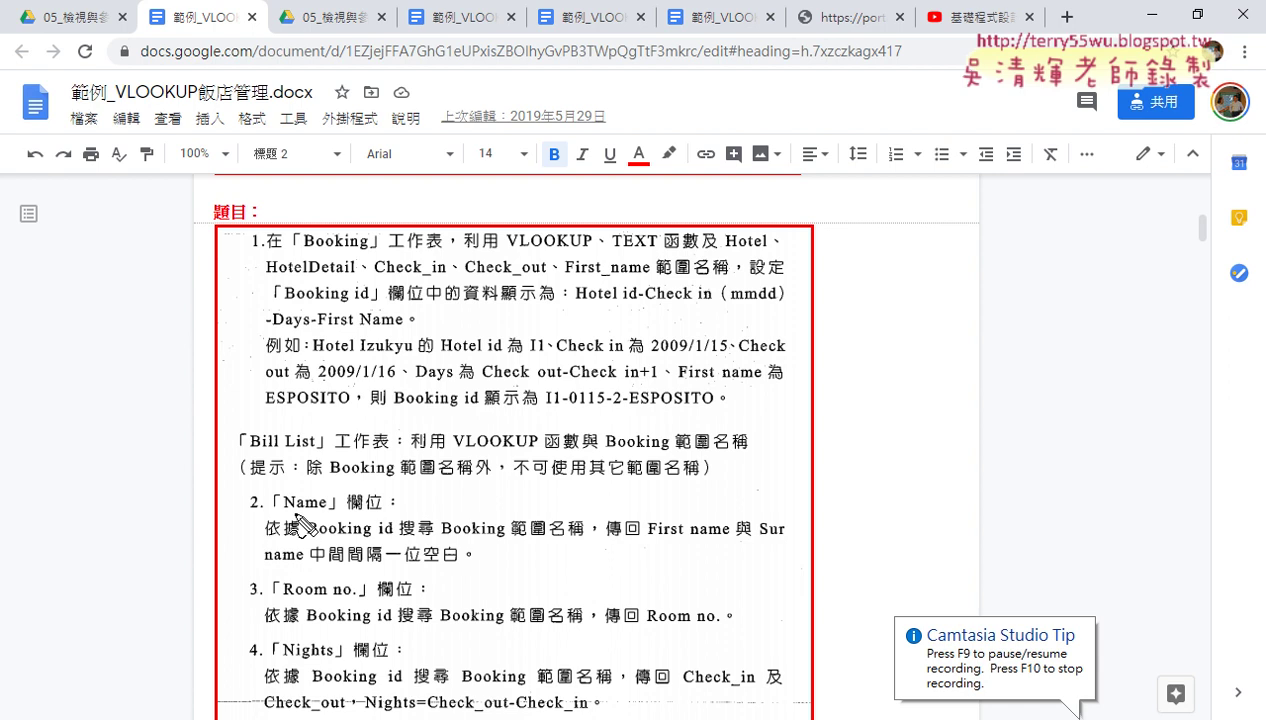
Underline the Name (First name, Sur name) and Room no. requirements with ink, then clear it.
left_click_drag(285, 510, 312, 512)
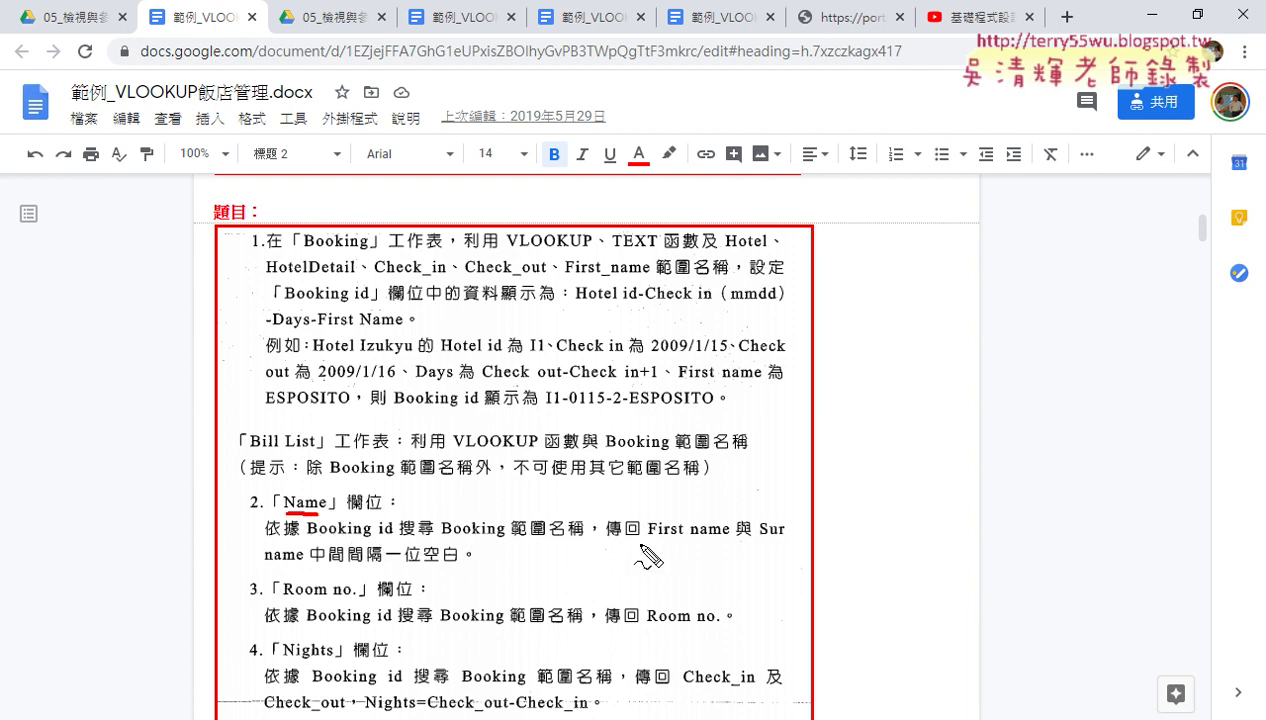
left_click_drag(657, 540, 792, 539)
left_click_drag(265, 565, 310, 564)
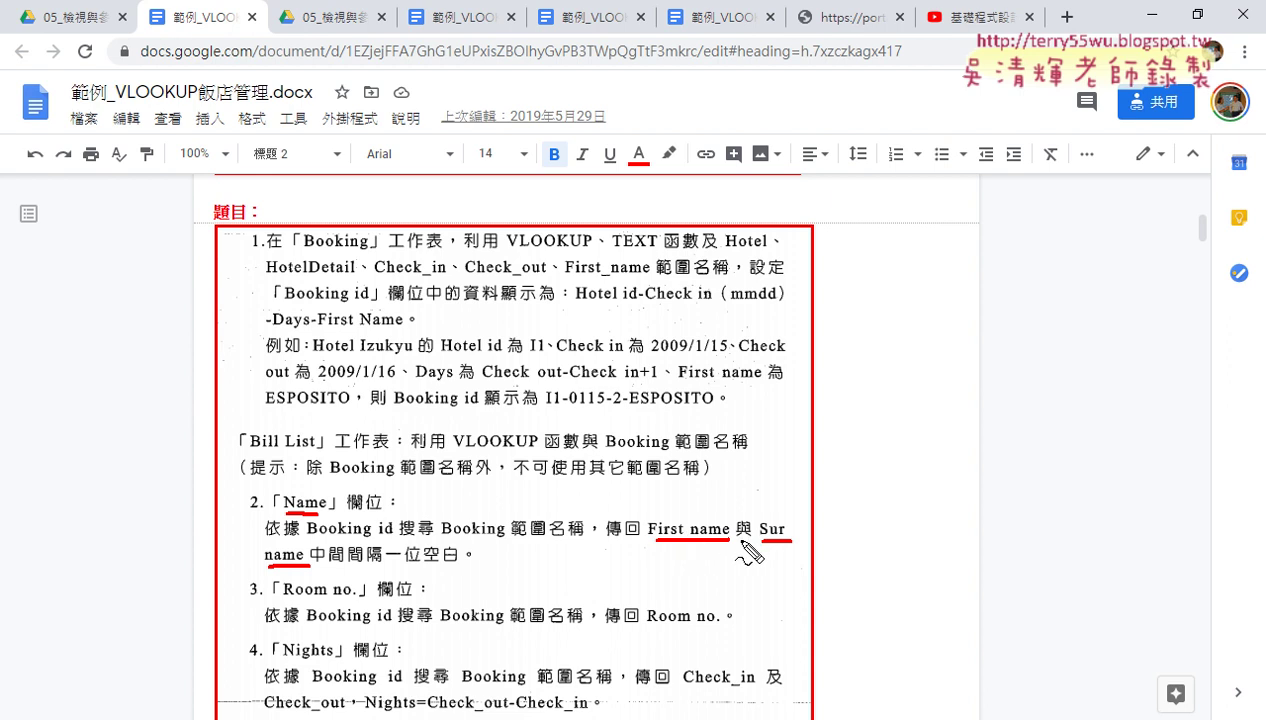
left_click_drag(740, 541, 749, 541)
left_click_drag(284, 598, 367, 598)
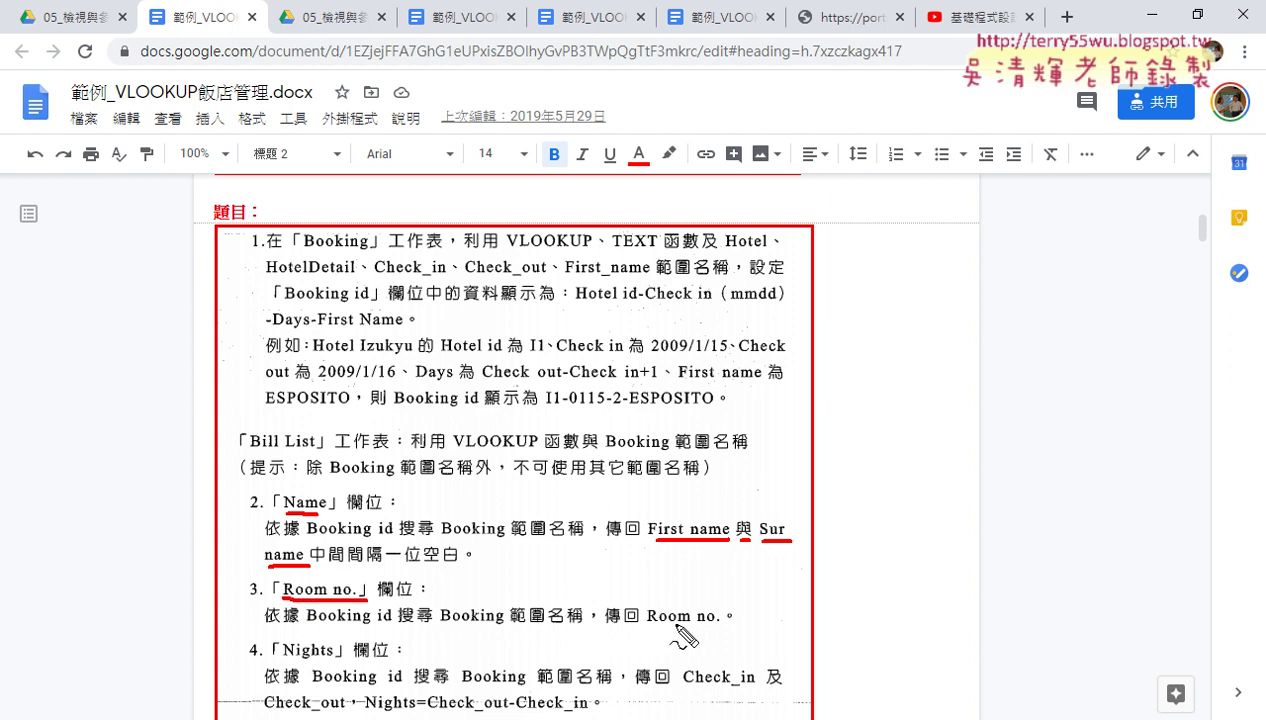
key("Escape")
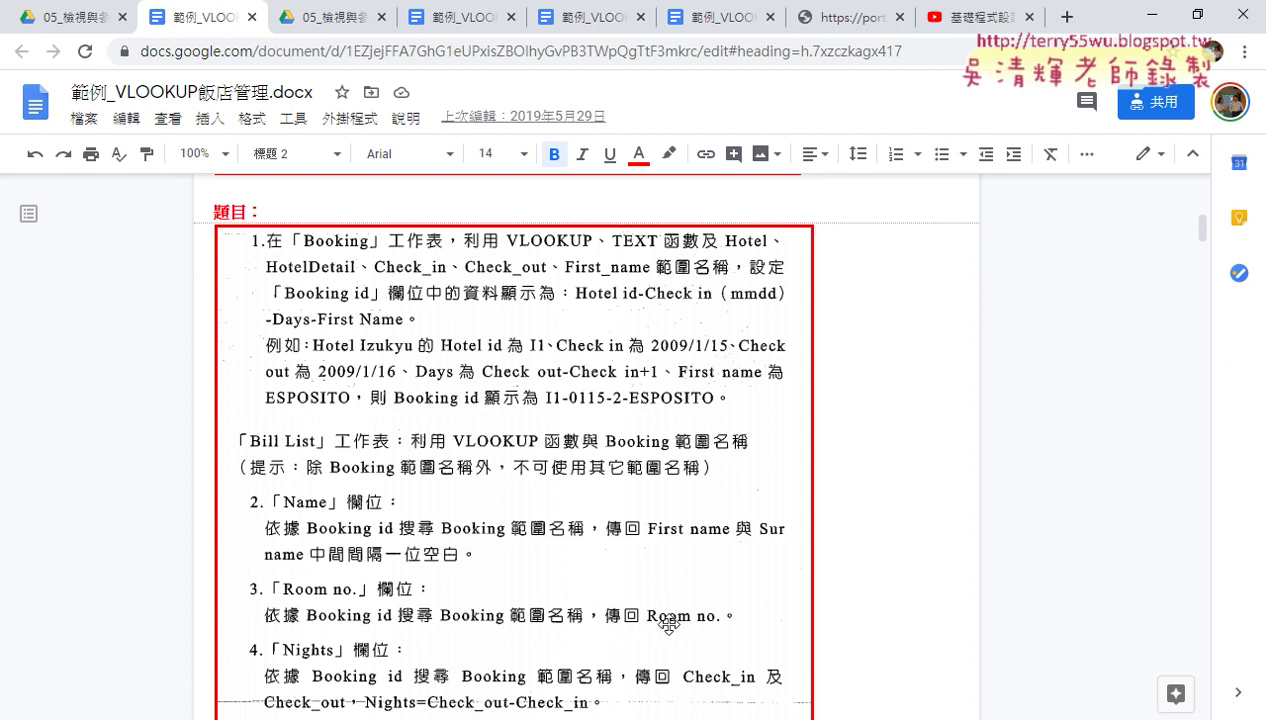
Read further down the instructions, then return to the hotel management workbook.
scroll(675, 622, "down", 2)
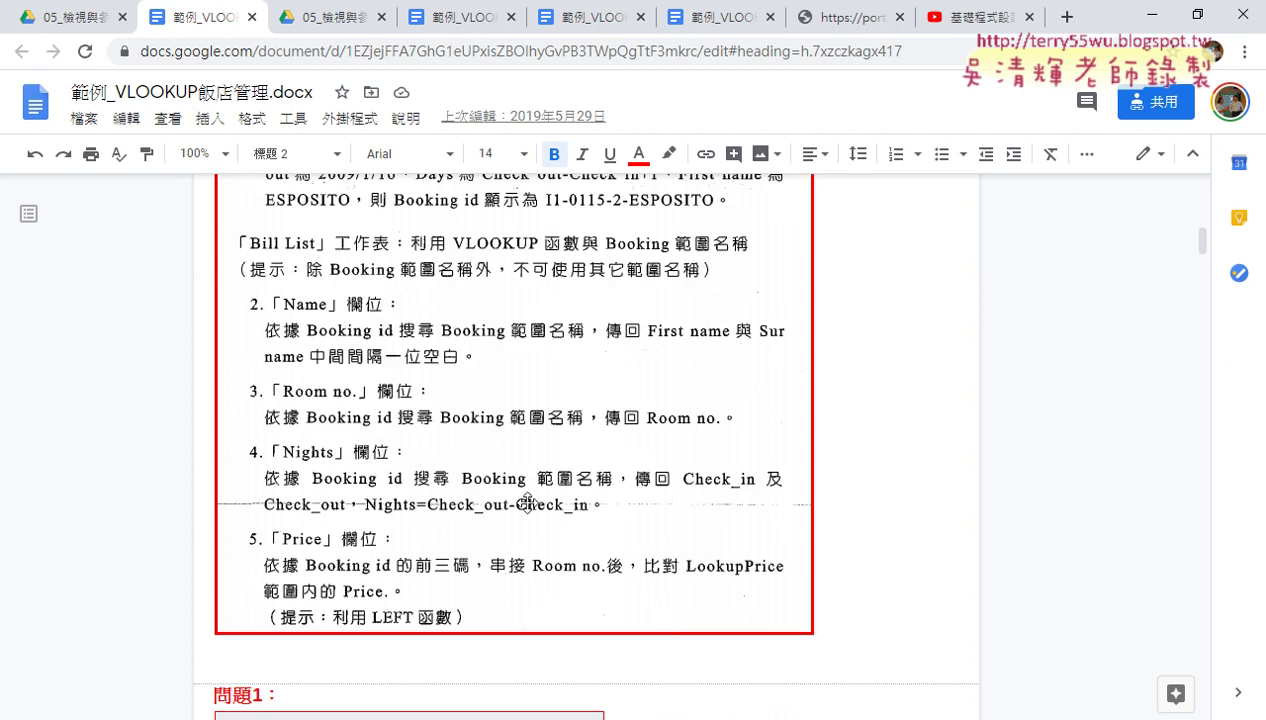
scroll(525, 498, "down", 1)
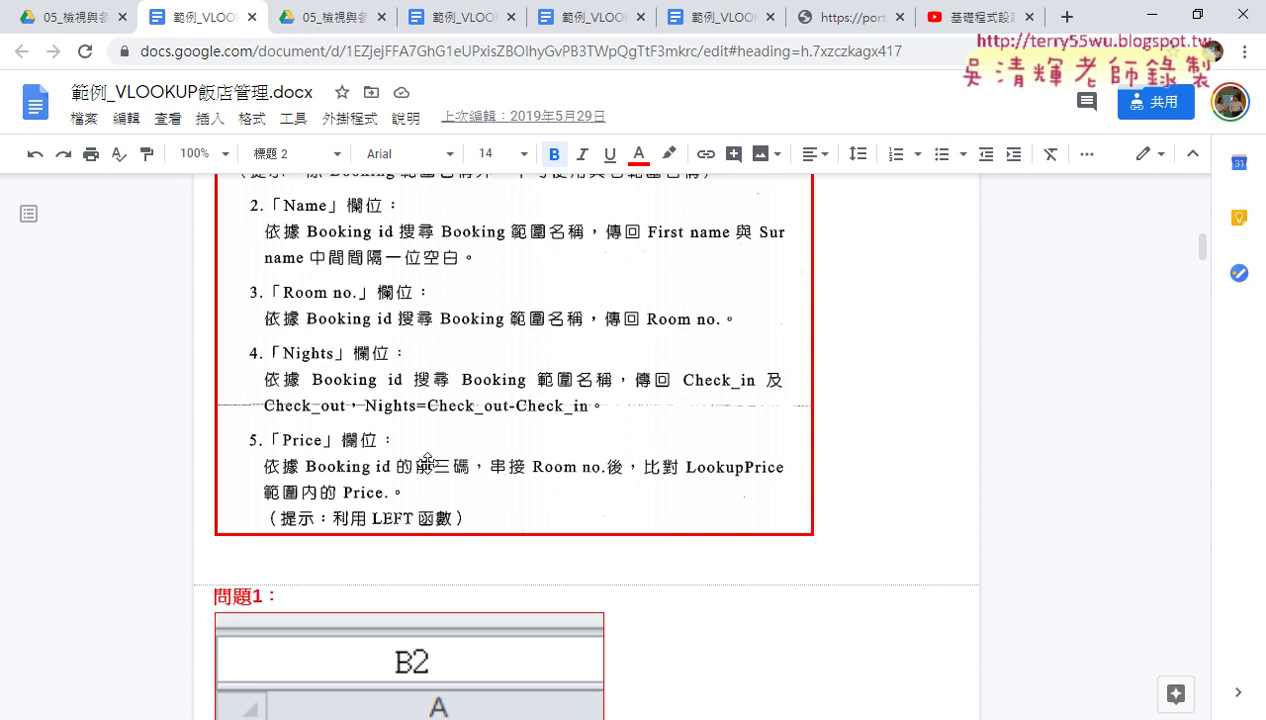
mouse_move(314, 716)
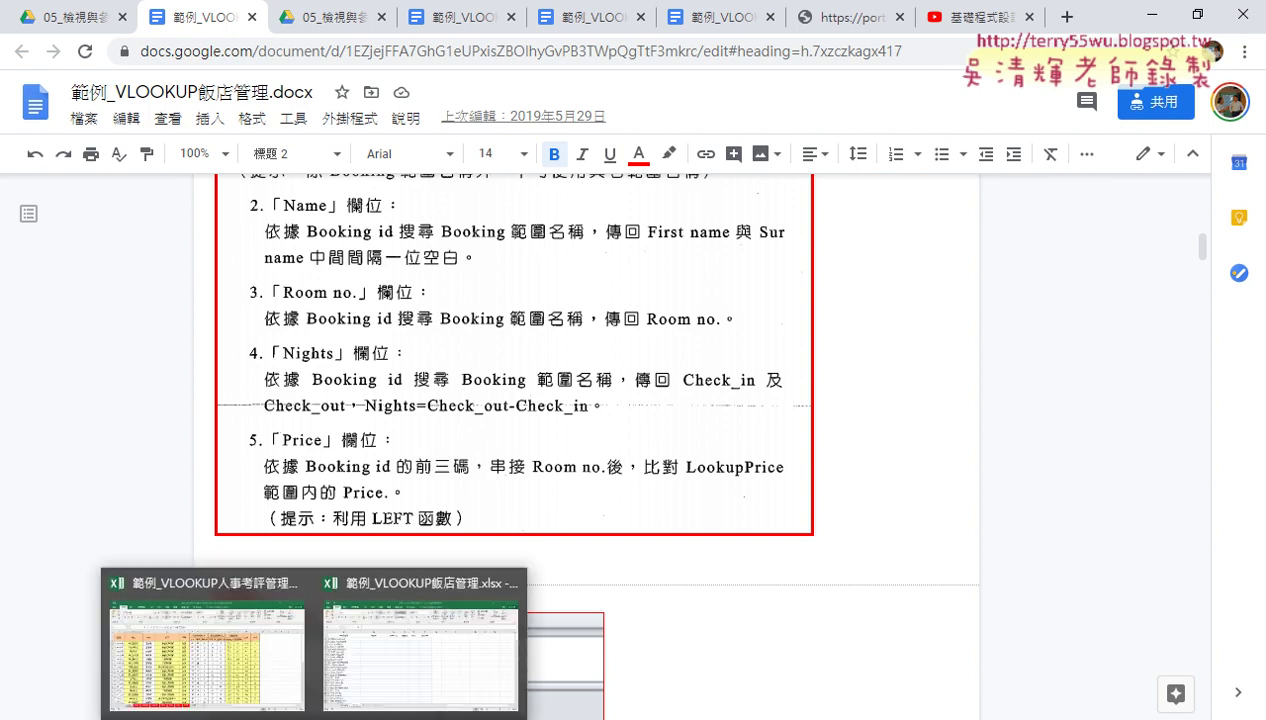
left_click(410, 650)
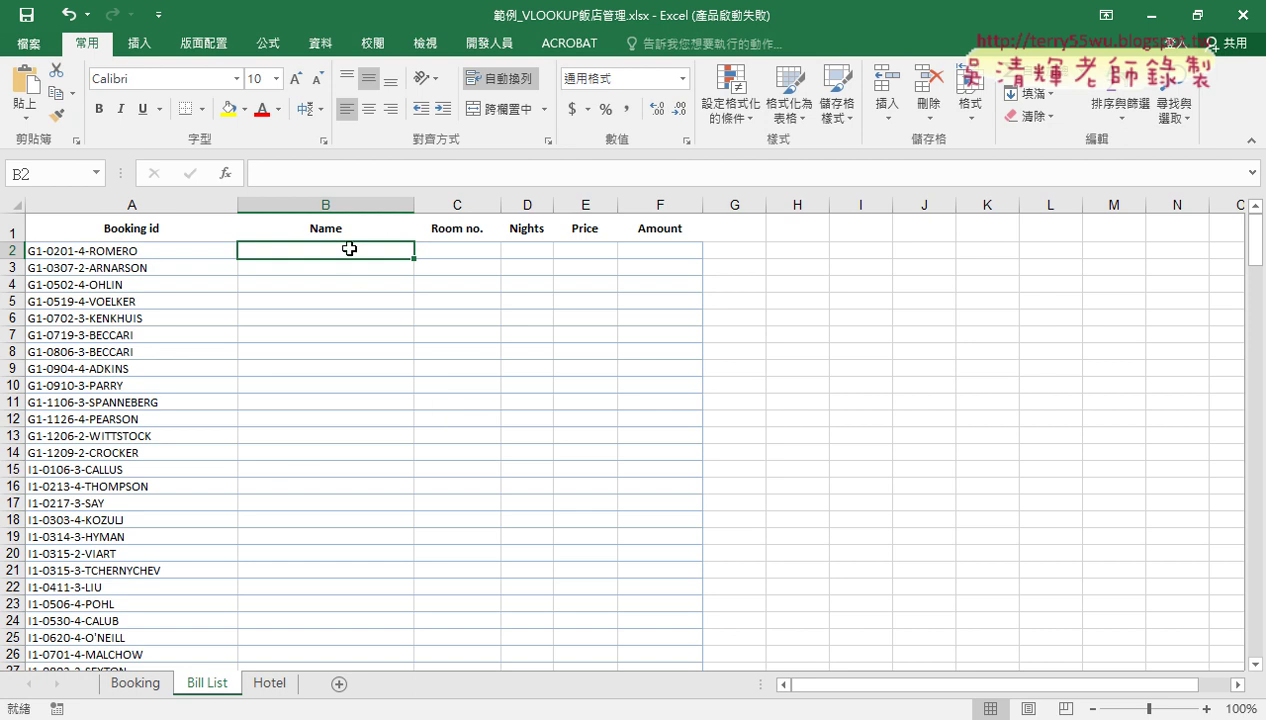
Delete the stray 0106 in J2 on the Booking sheet, then go back to Bill List's booking IDs.
left_click(136, 683)
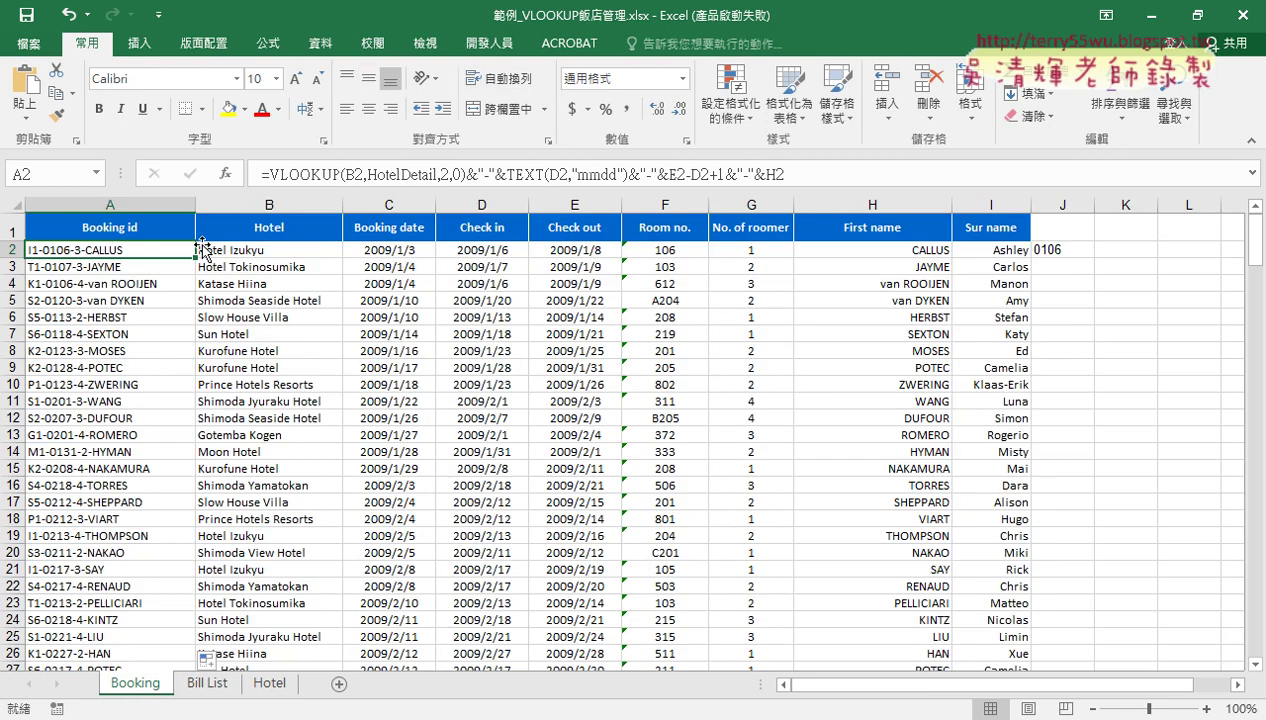
left_click(915, 250)
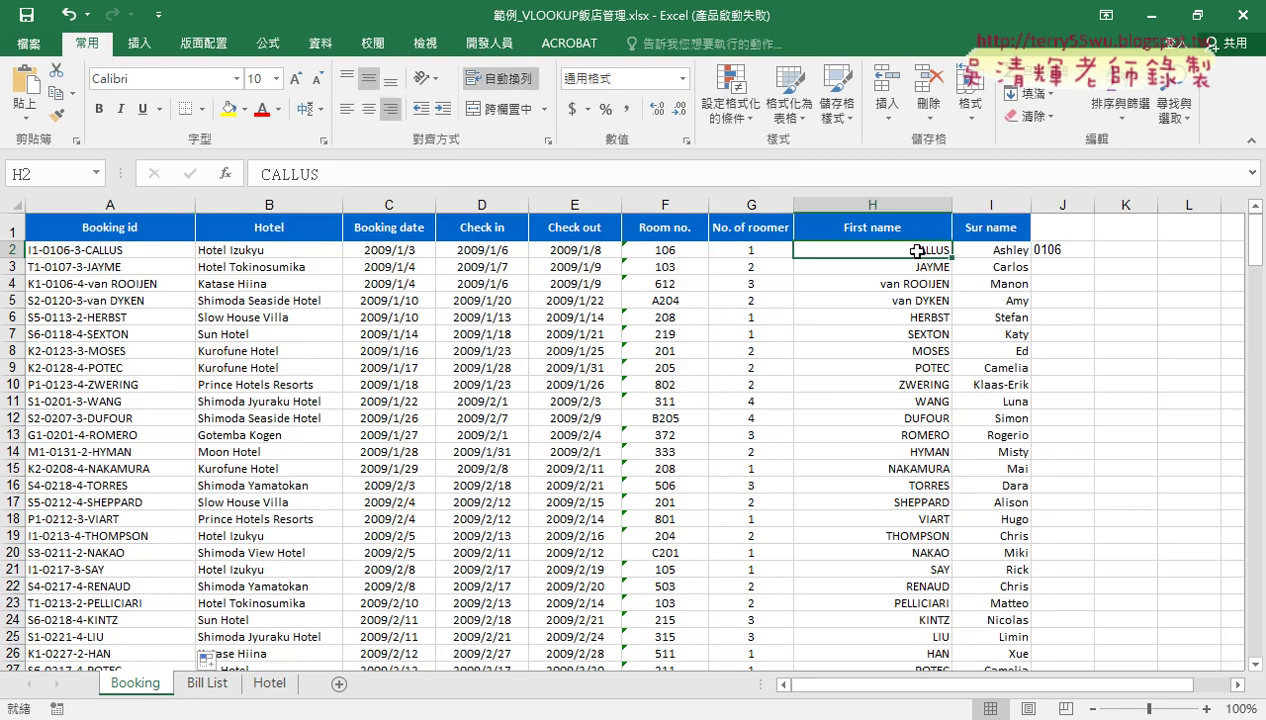
left_click(1008, 253)
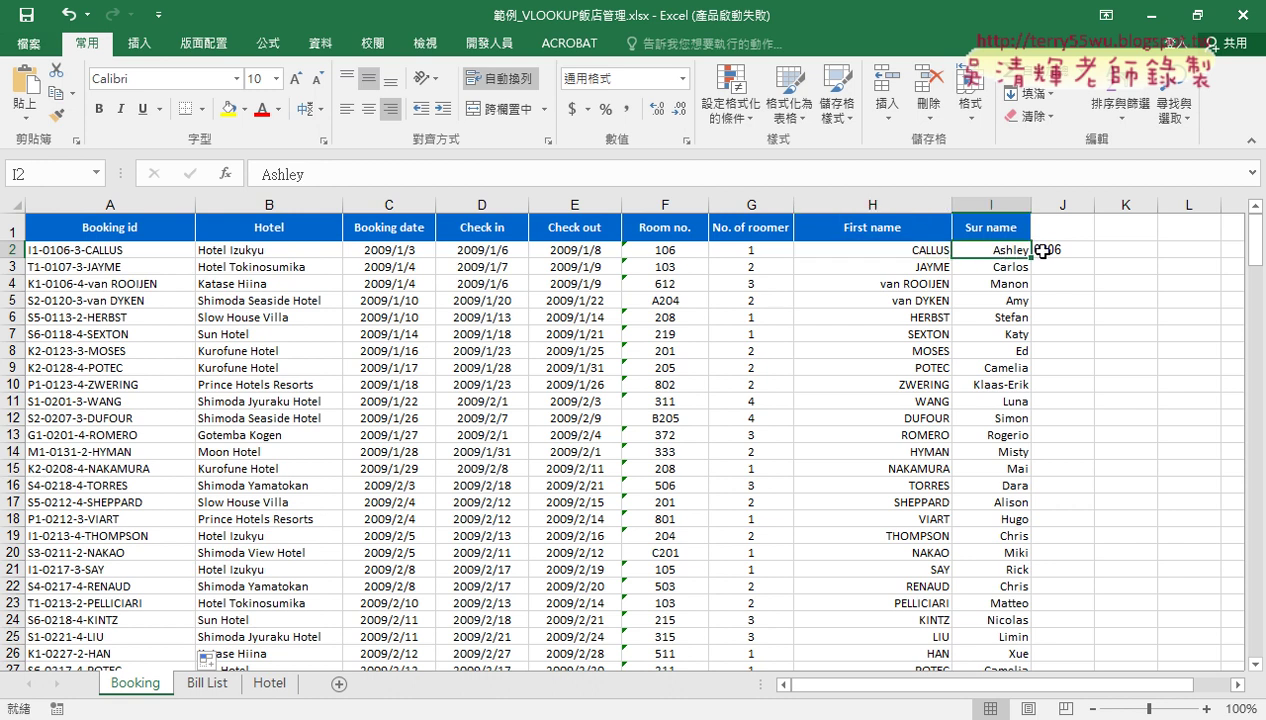
left_click(1042, 251)
key("Delete")
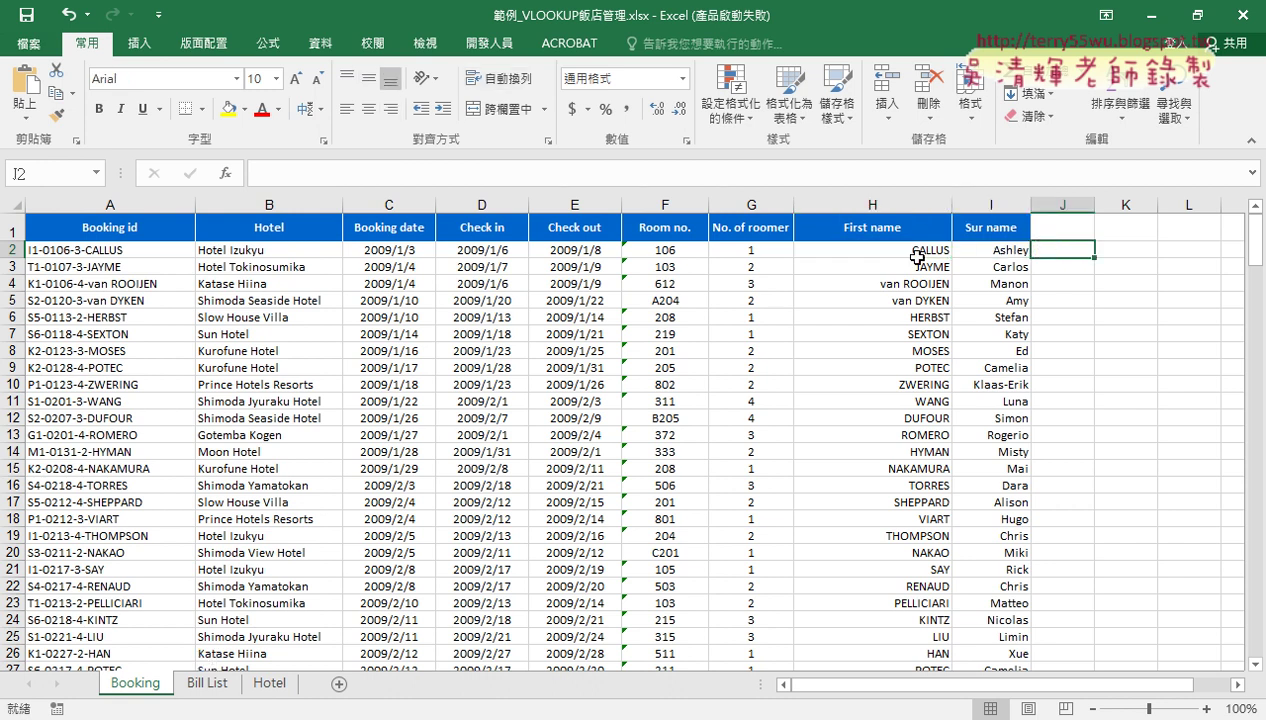
left_click_drag(916, 257, 975, 251)
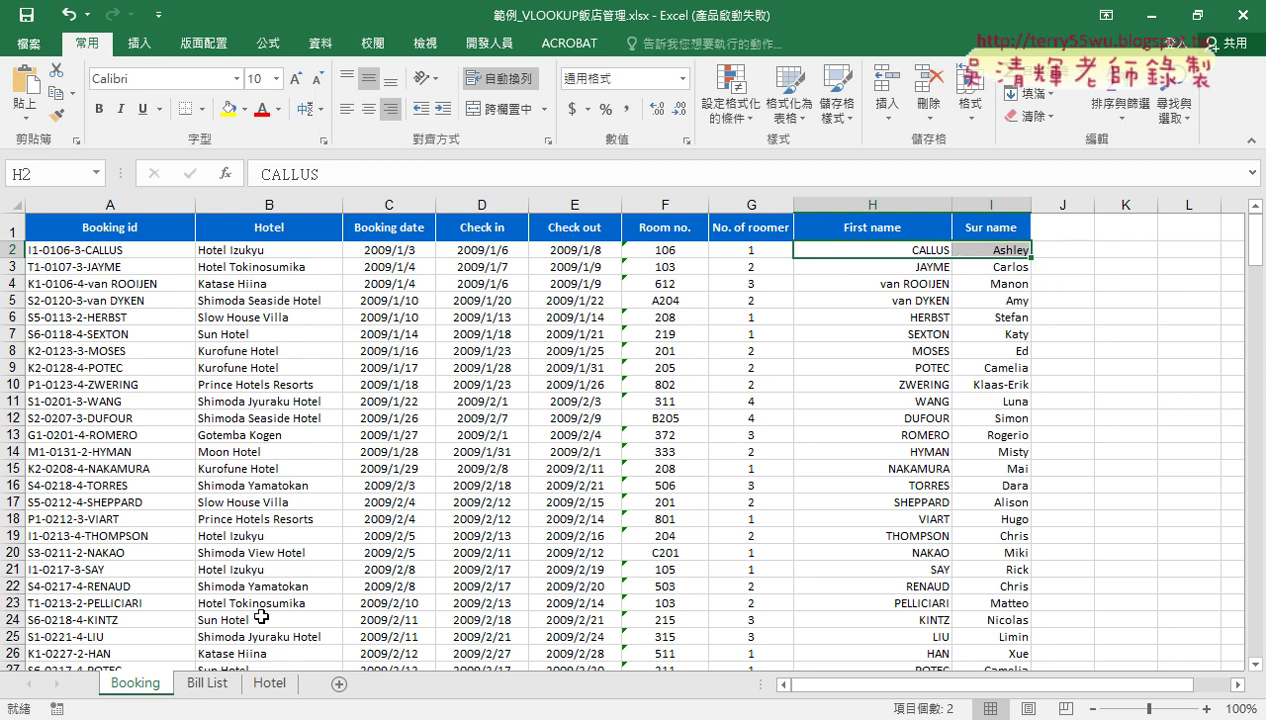
left_click(210, 683)
left_click(163, 249)
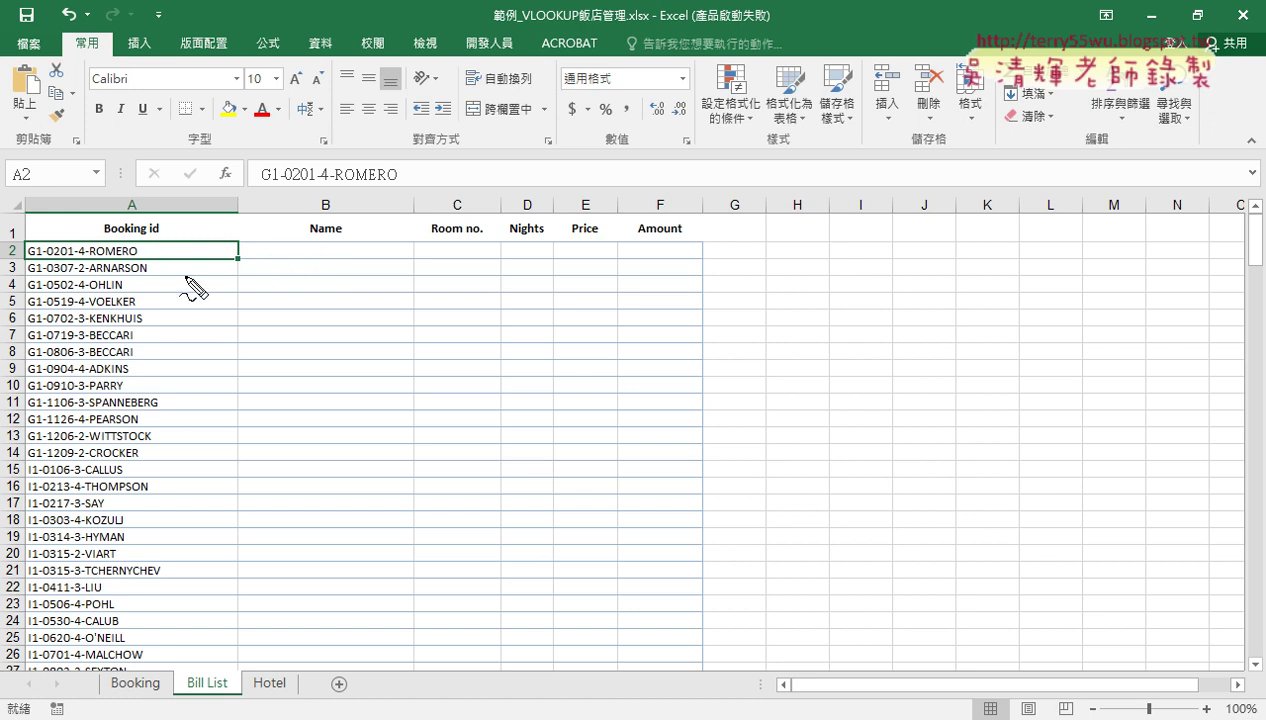
mouse_move(137, 260)
left_mouse_down()
mouse_move(97, 260)
mouse_move(143, 268)
mouse_move(113, 267)
left_mouse_up()
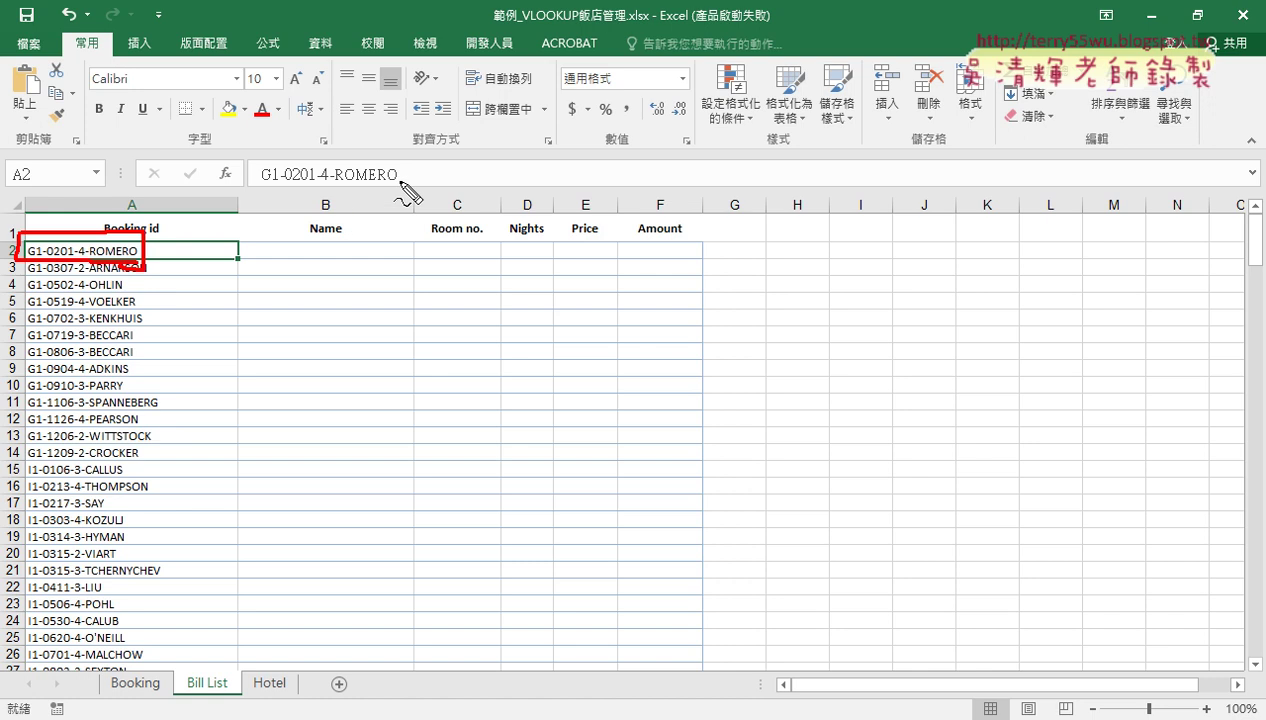
mouse_move(108, 284)
left_mouse_down()
mouse_move(106, 640)
mouse_move(113, 658)
mouse_move(130, 642)
left_mouse_up()
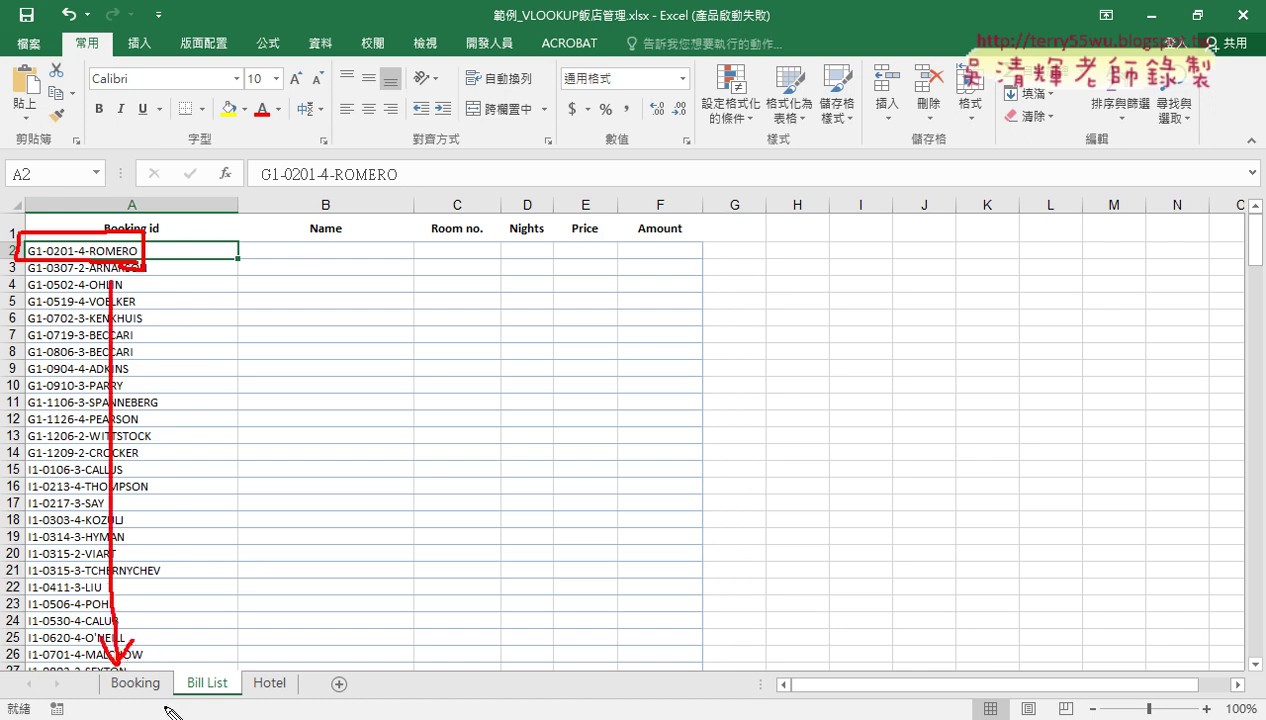
mouse_move(168, 708)
left_mouse_down()
mouse_move(187, 688)
mouse_move(157, 712)
left_mouse_up()
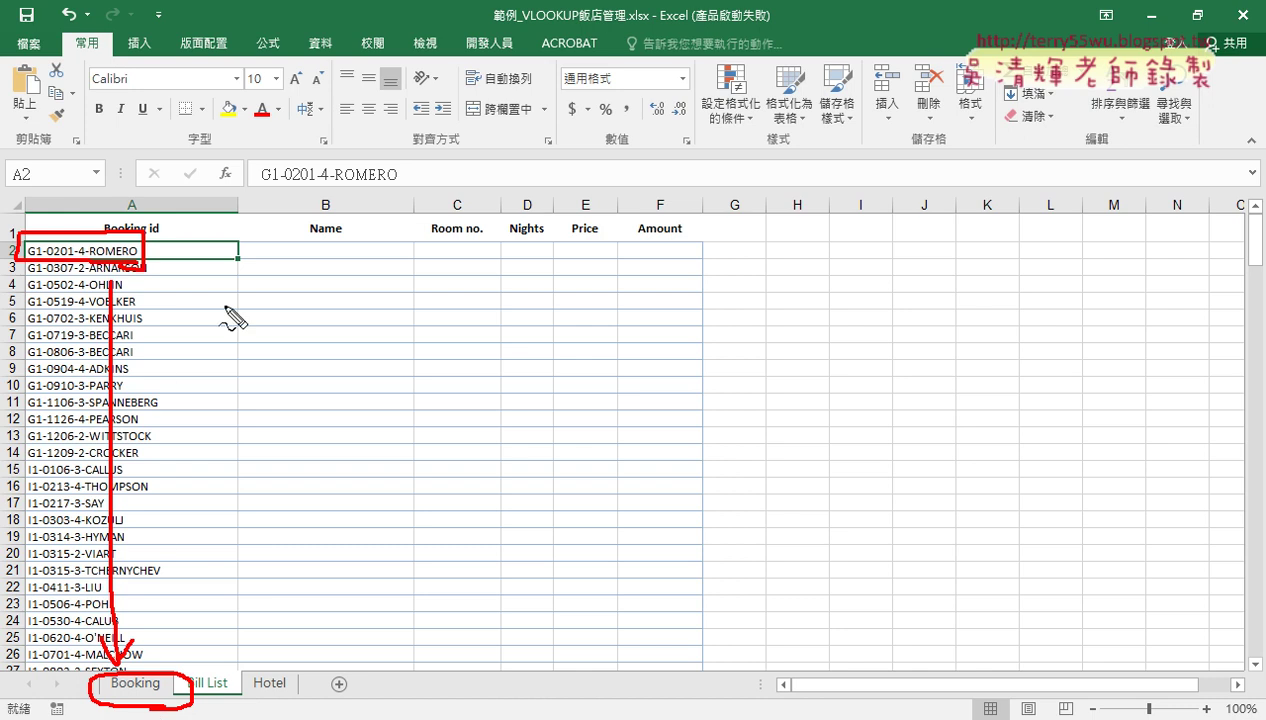
mouse_move(350, 262)
left_mouse_down()
mouse_move(330, 264)
mouse_move(340, 245)
mouse_move(330, 270)
left_mouse_up()
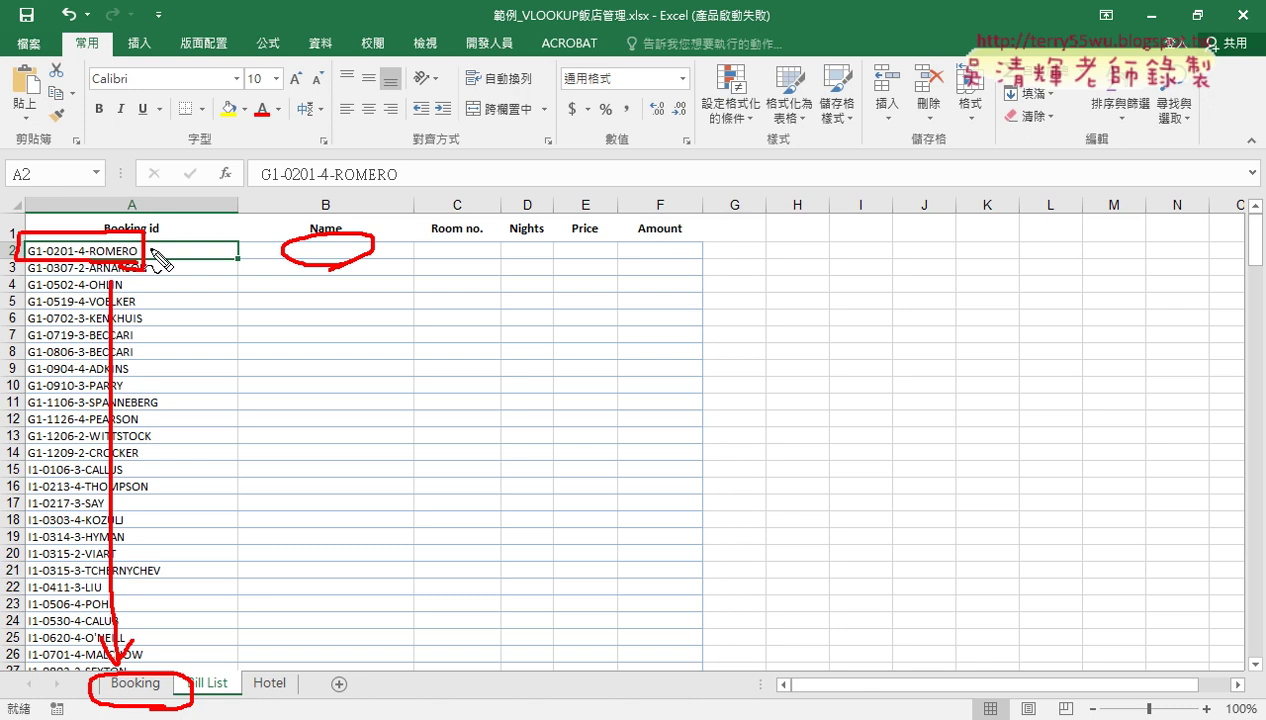
key("Escape")
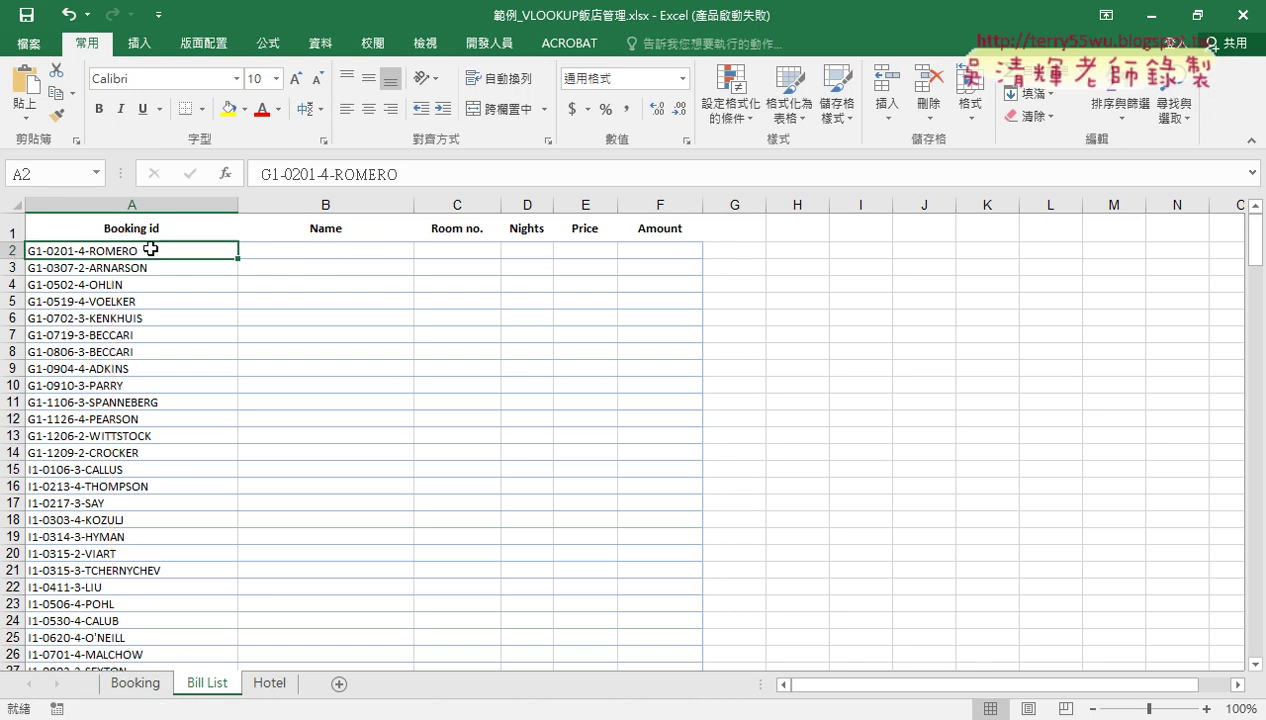
left_click(320, 249)
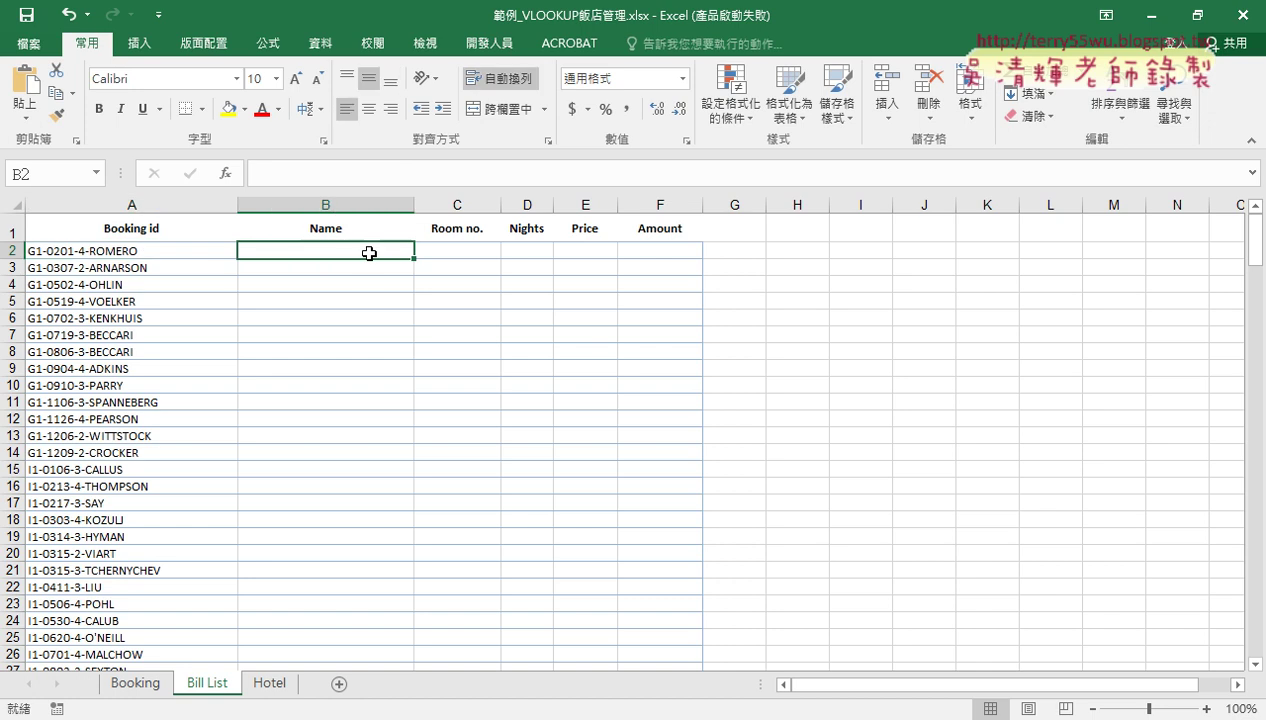
left_click(225, 174)
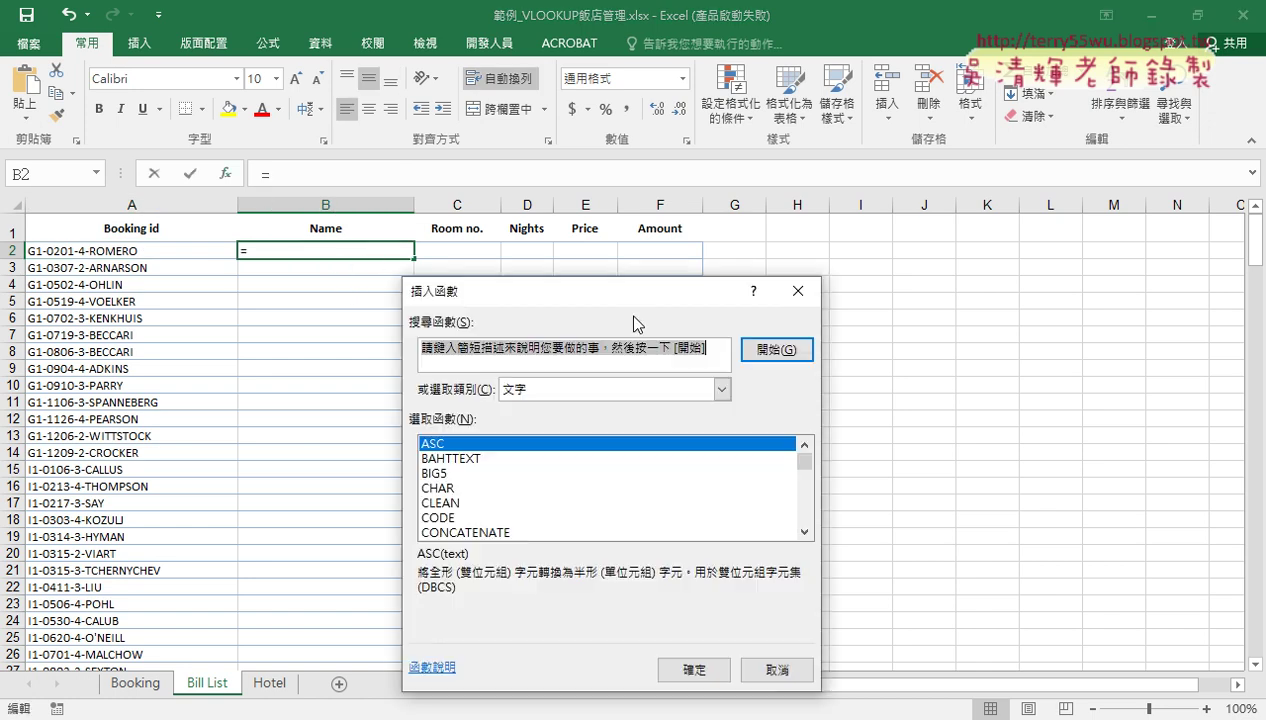
left_click_drag(840, 291, 749, 113)
left_click(835, 215)
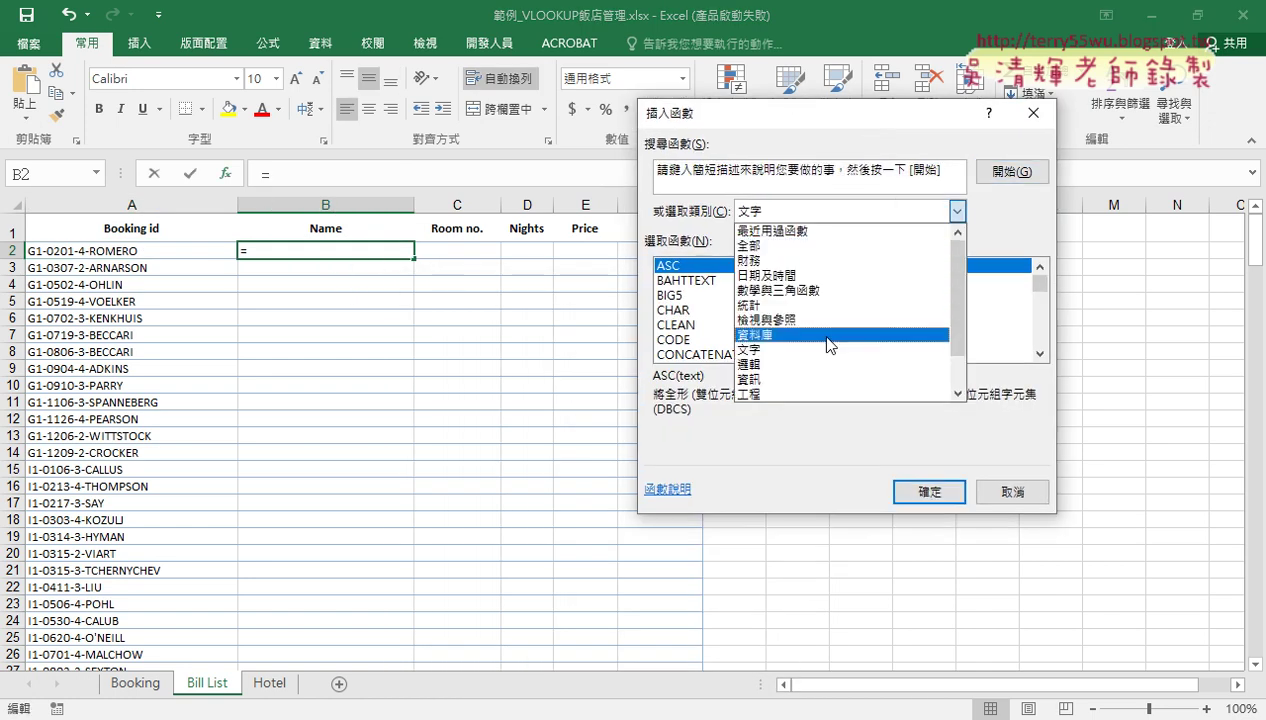
left_click(832, 317)
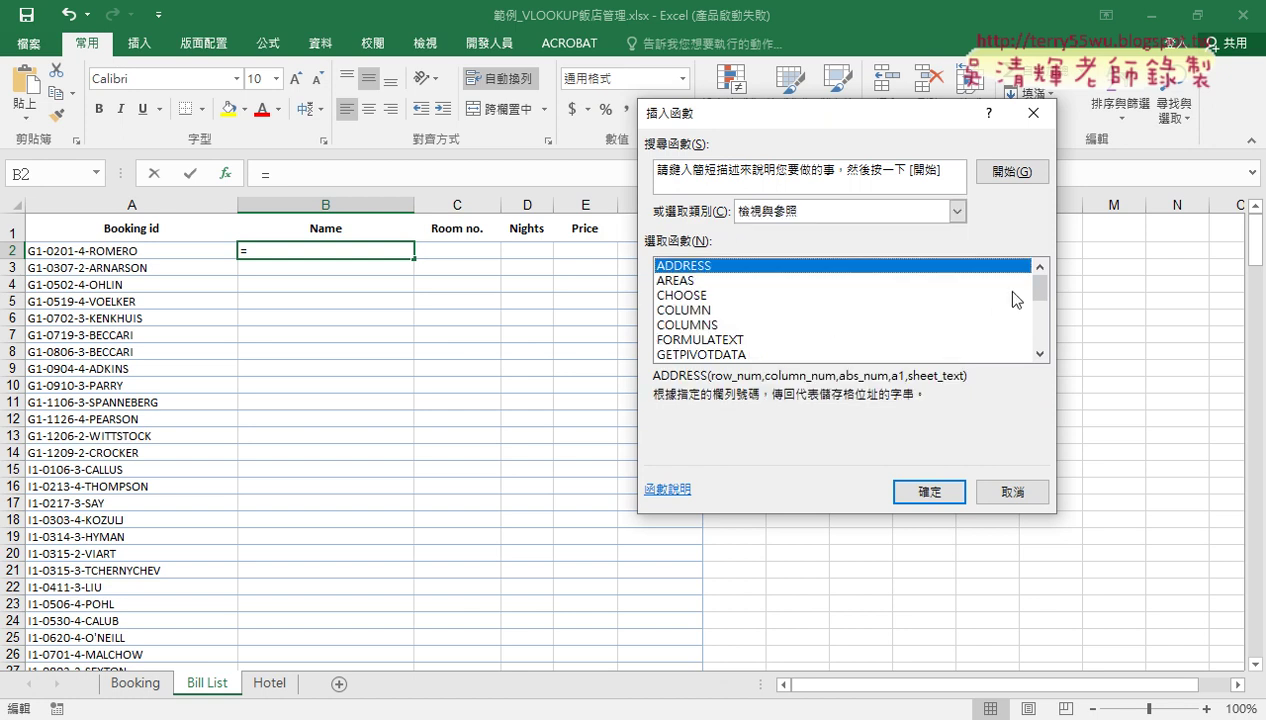
left_click_drag(1040, 290, 950, 358)
double_click(737, 357)
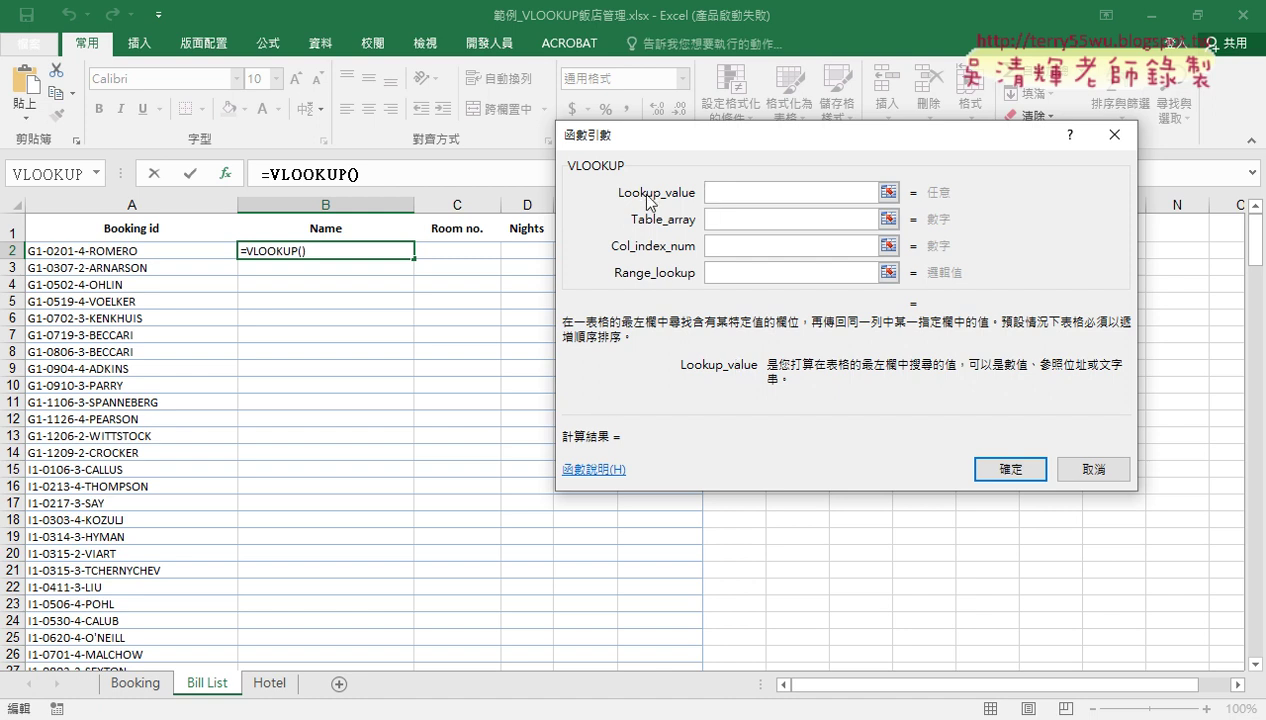
left_click(110, 250)
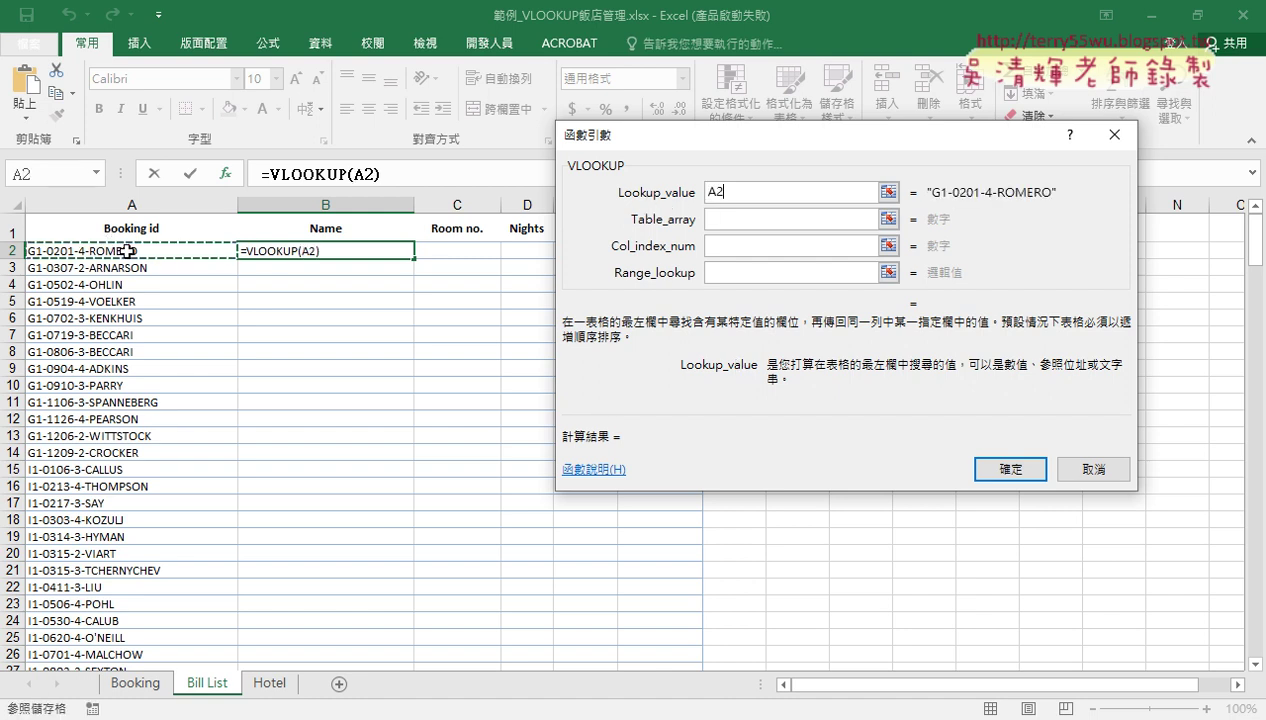
left_click(725, 219)
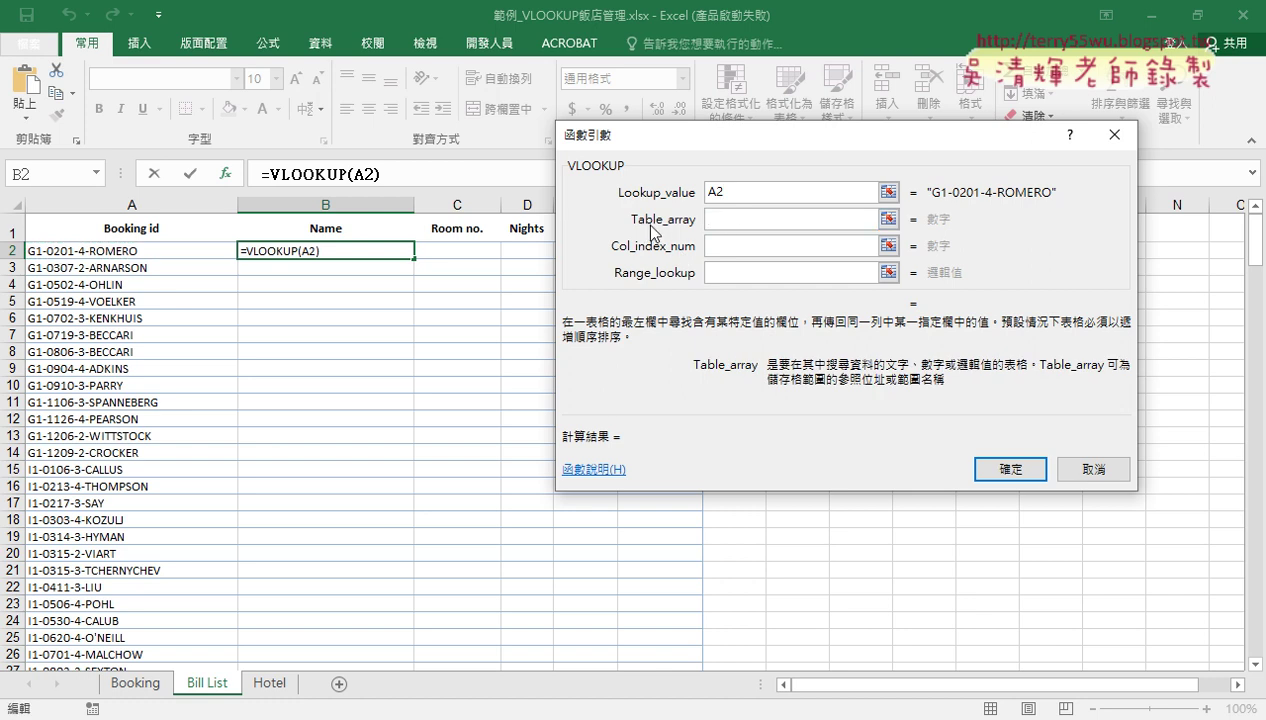
left_click(134, 684)
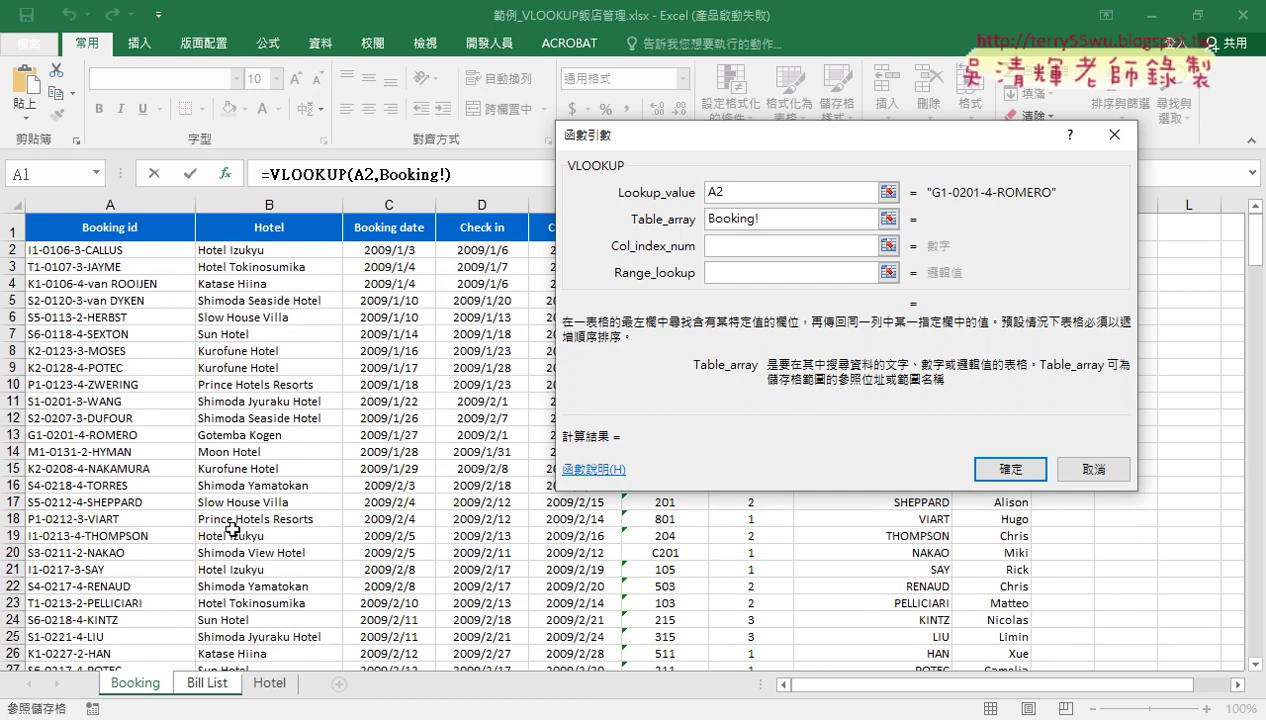
mouse_move(47, 249)
left_mouse_down()
mouse_move(985, 614)
mouse_move(988, 628)
mouse_move(1016, 607)
left_mouse_up()
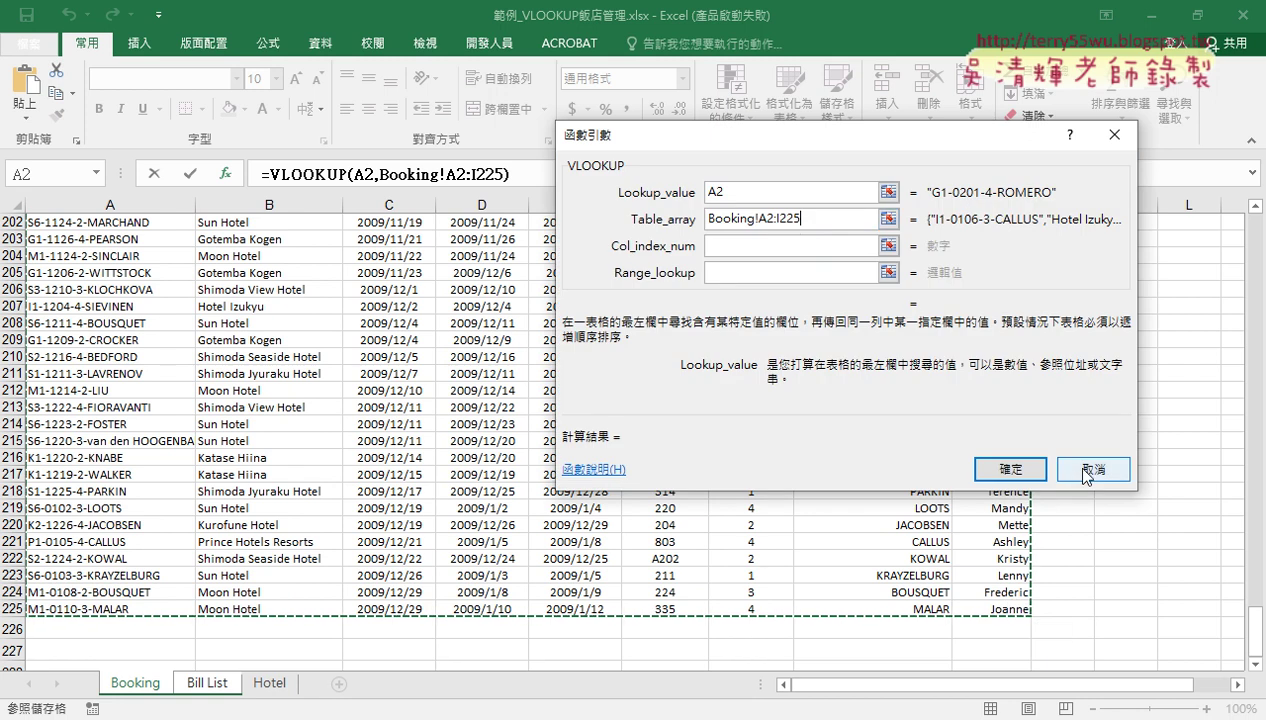
left_click(1090, 470)
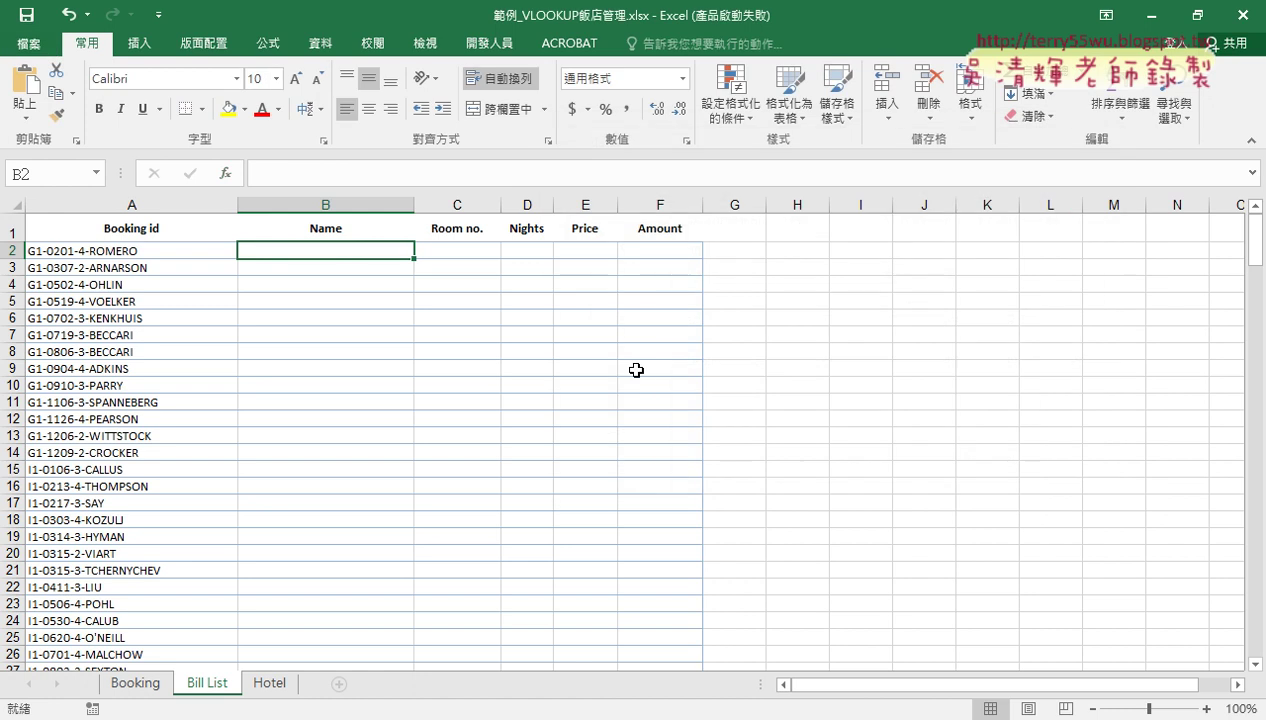
left_click(268, 44)
left_click(518, 108)
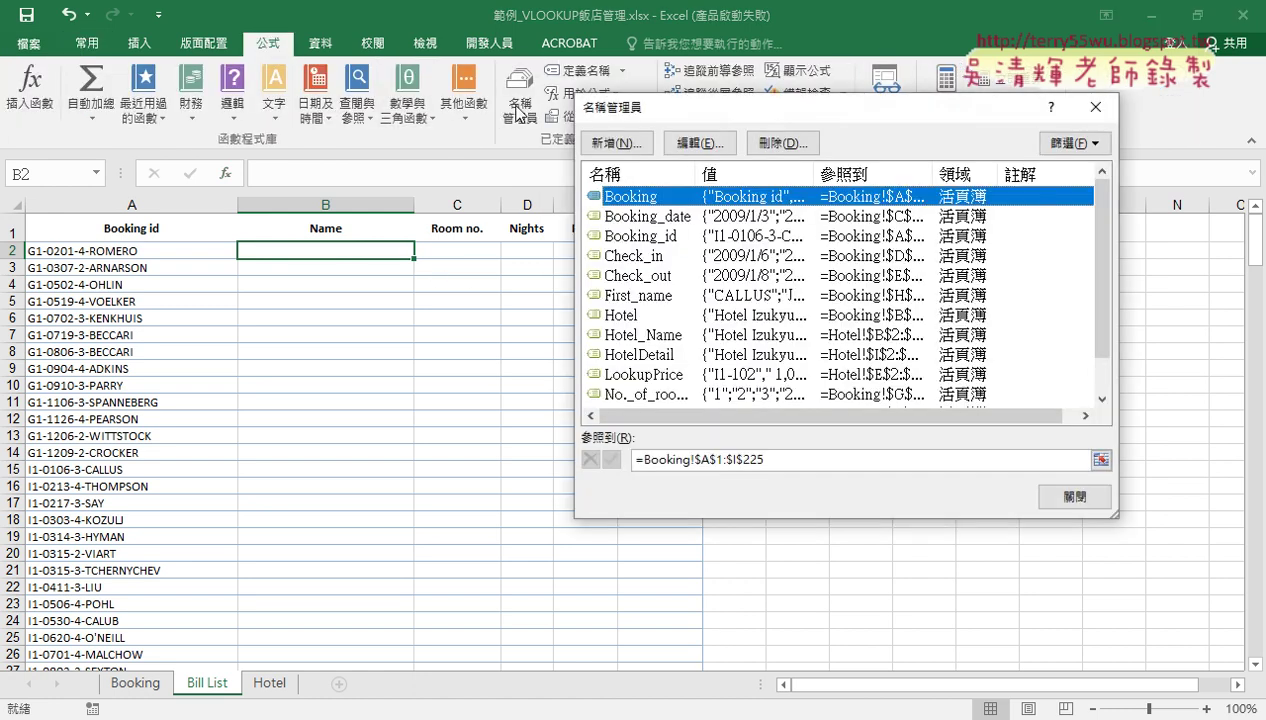
left_click_drag(696, 174, 762, 174)
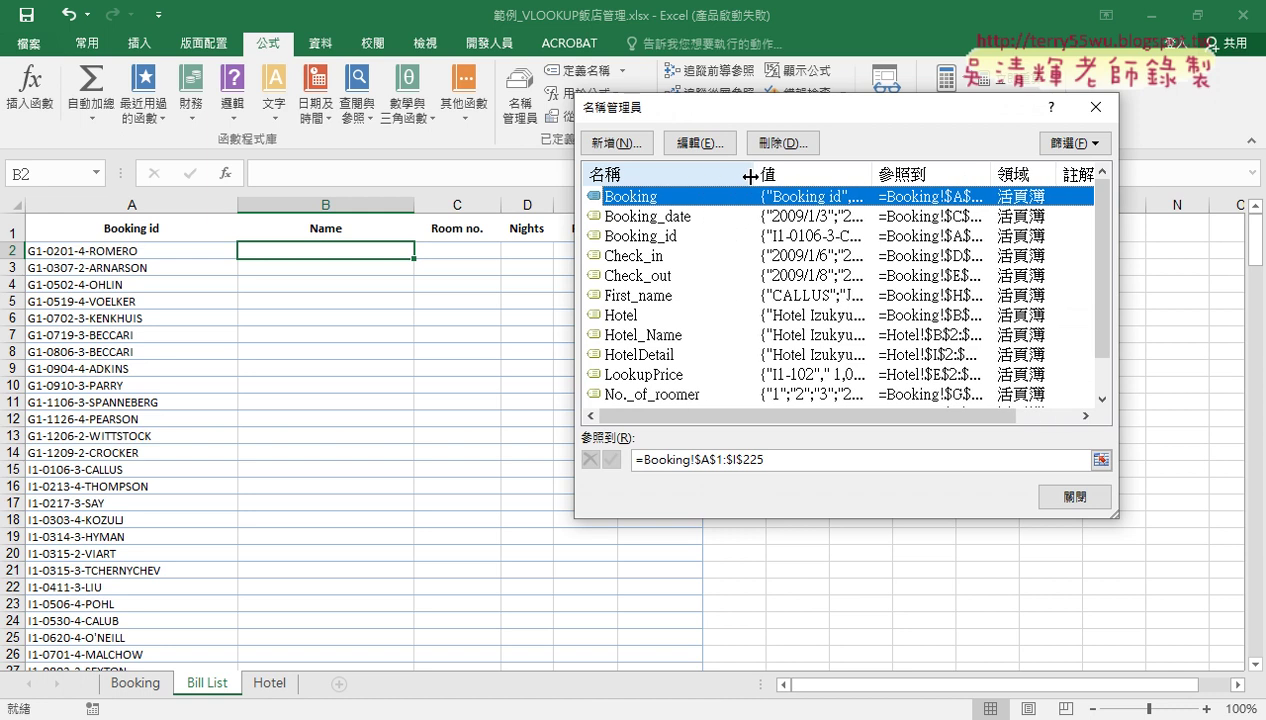
left_click(785, 463)
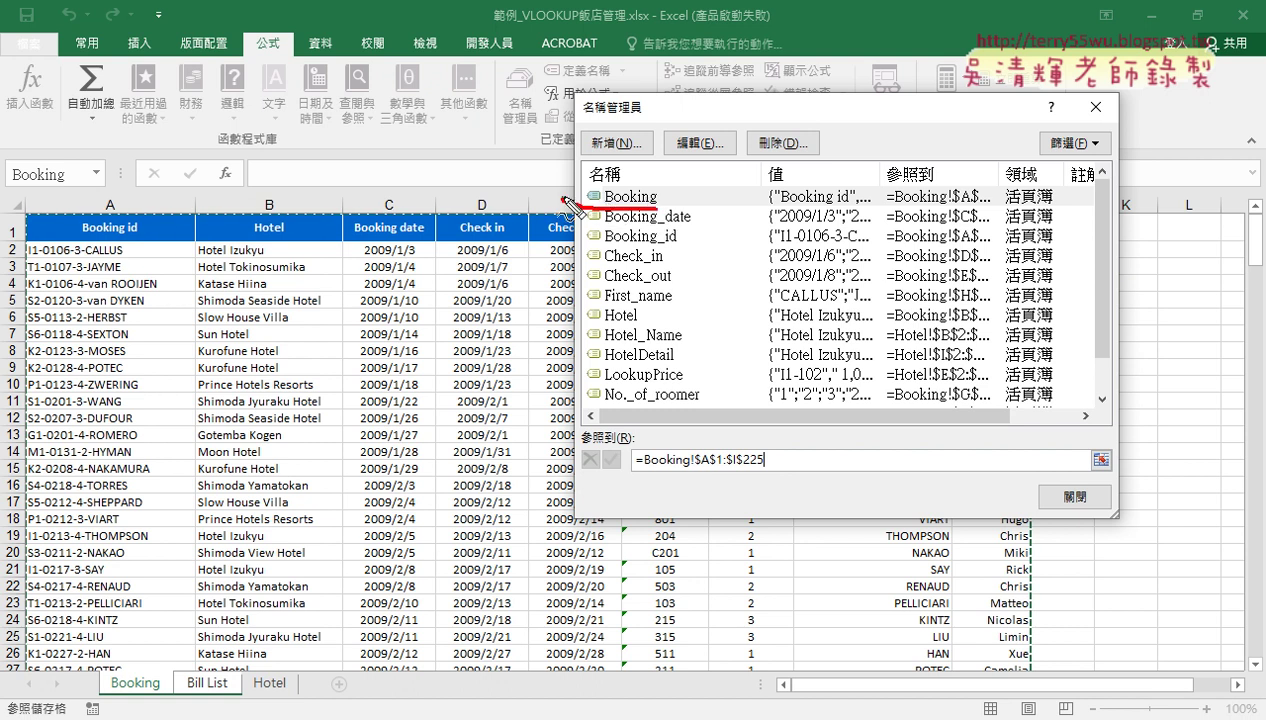
left_click_drag(648, 186, 656, 204)
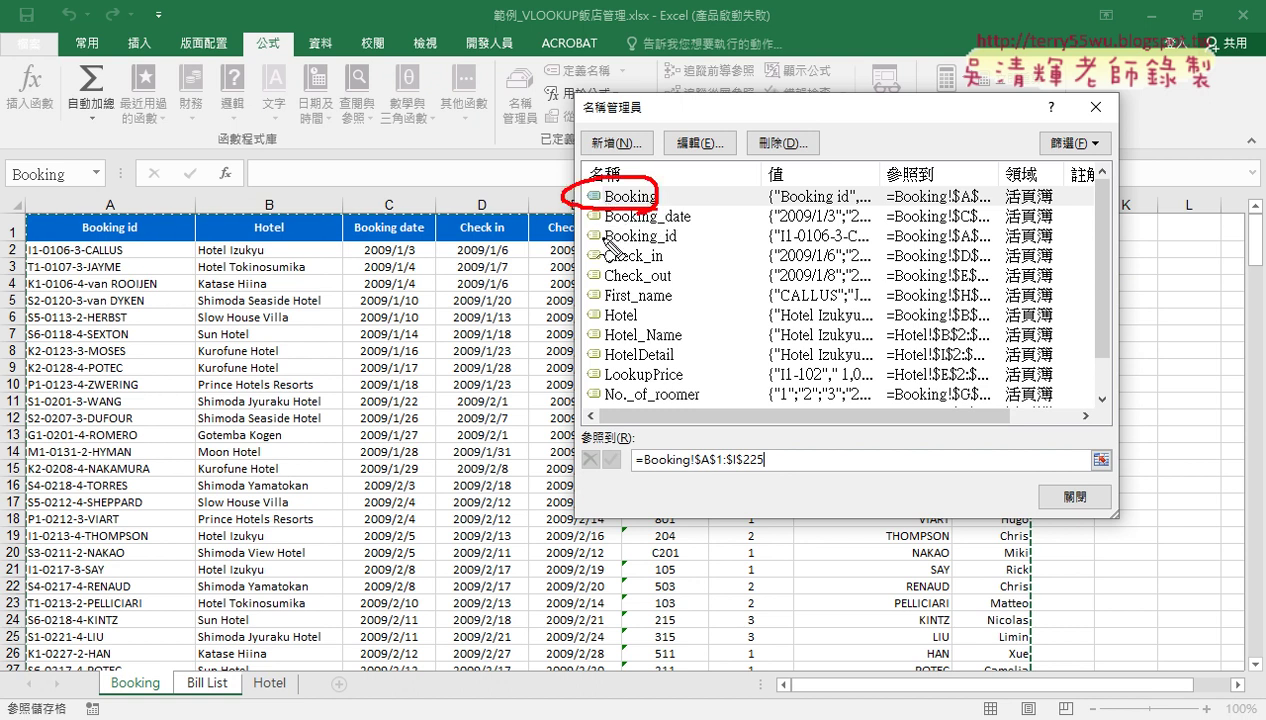
mouse_move(672, 156)
left_mouse_down()
mouse_move(722, 153)
mouse_move(703, 216)
mouse_move(718, 184)
mouse_move(742, 214)
left_mouse_up()
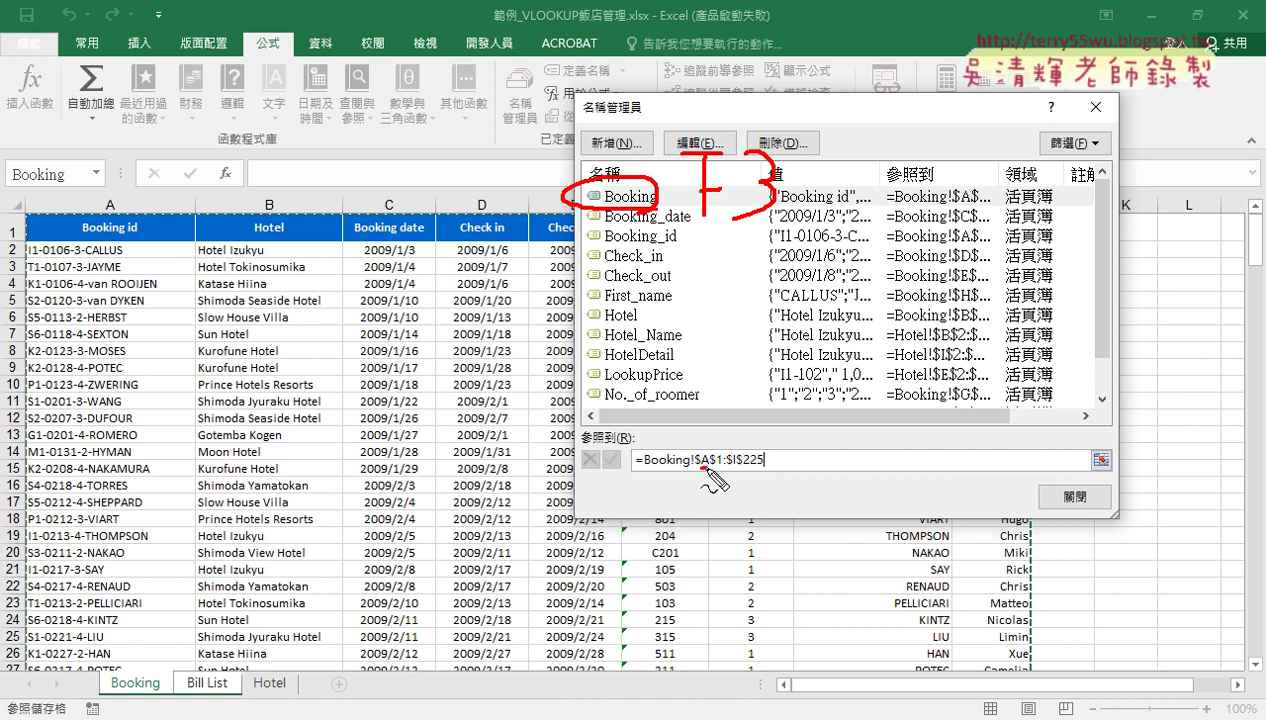
left_click_drag(700, 467, 718, 466)
left_click_drag(12, 224, 20, 244)
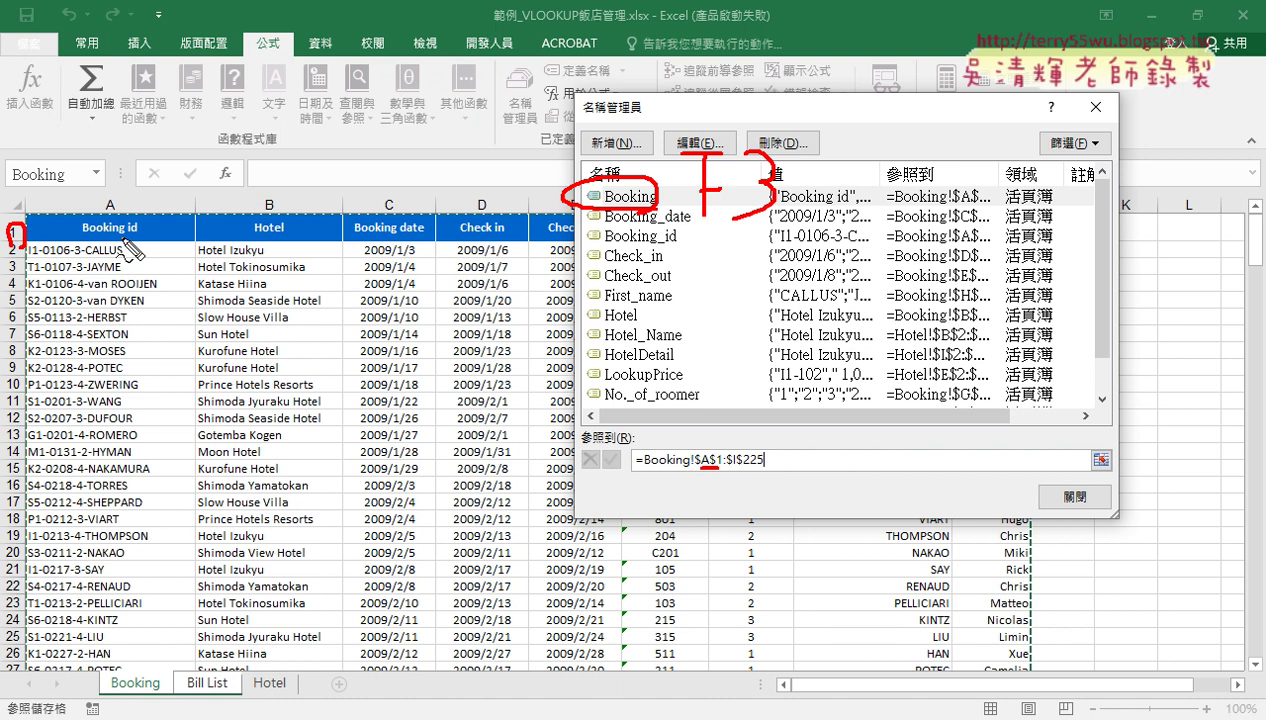
key("Escape")
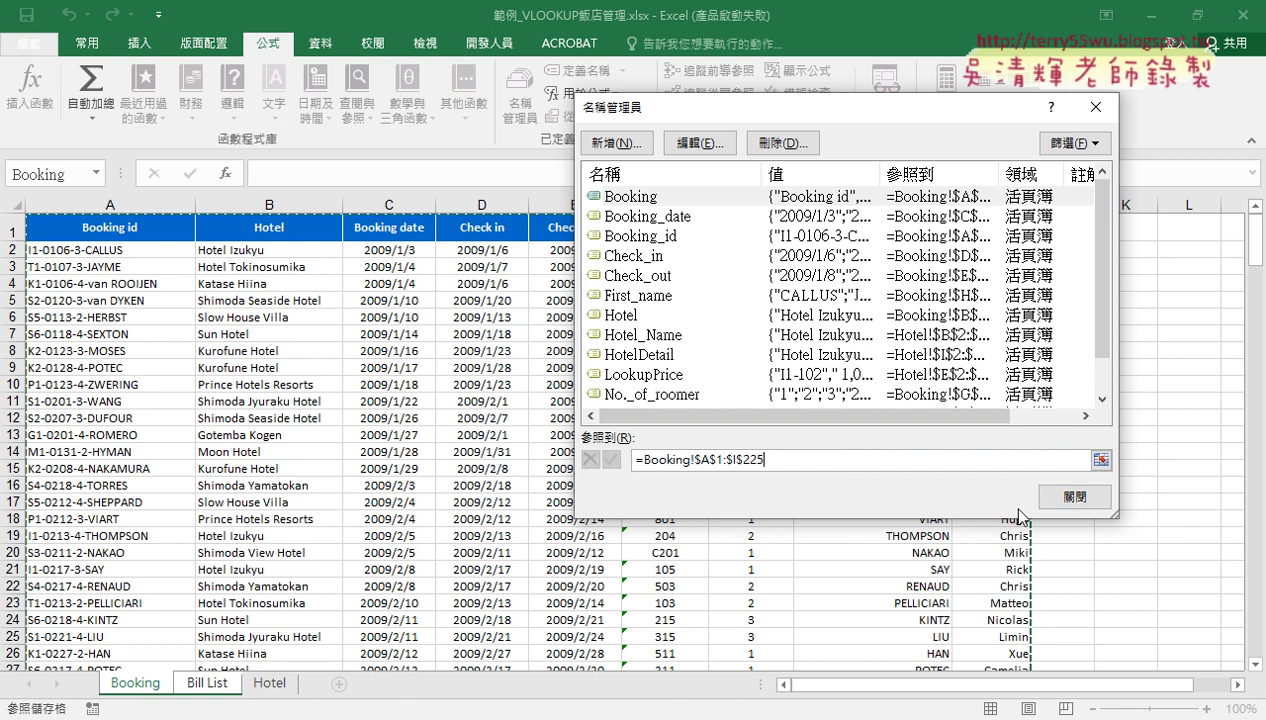
left_click(1074, 496)
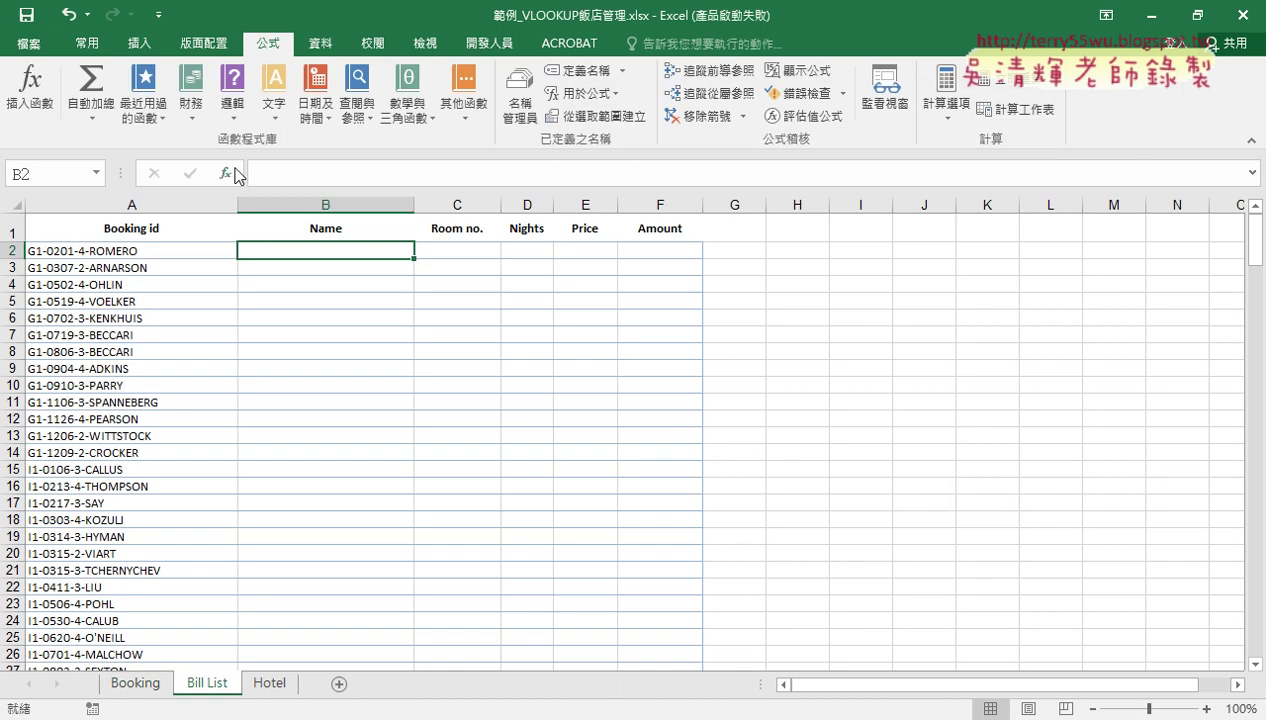
Begin a VLOOKUP in B2 with lookup value A2 and the named range Booking as table array.
left_click(235, 174)
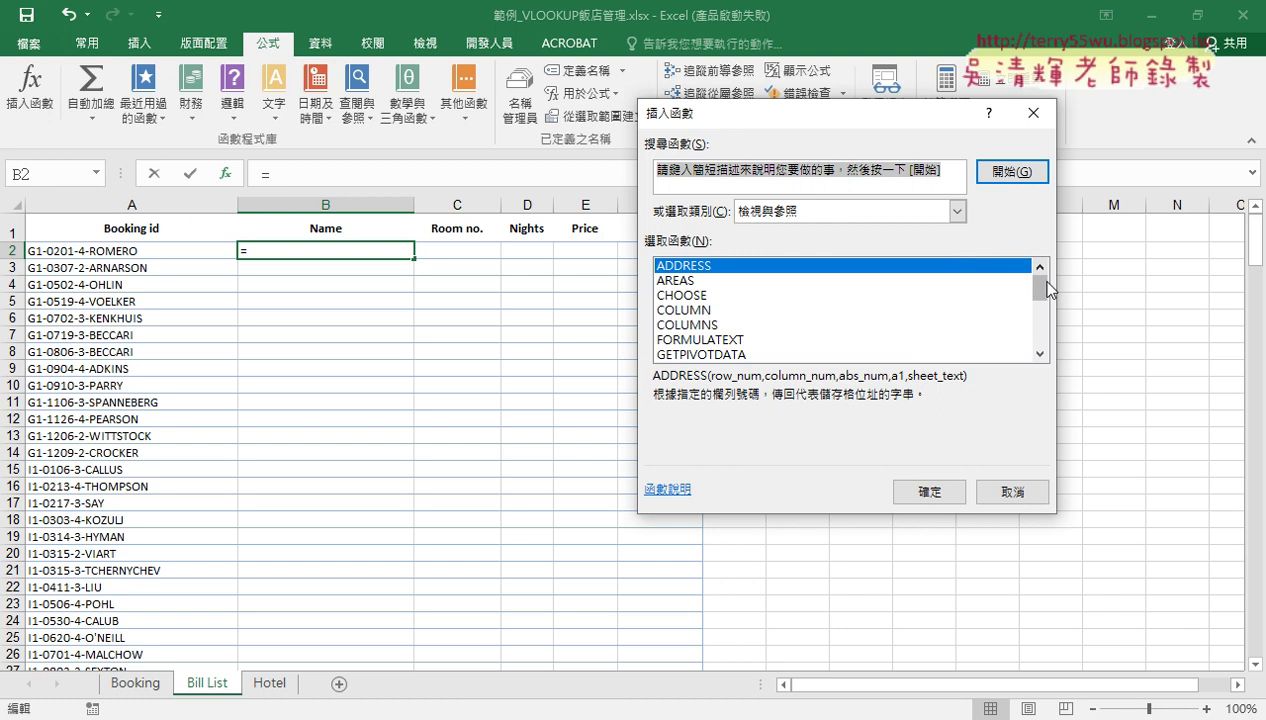
left_click_drag(1040, 286, 1040, 334)
double_click(793, 353)
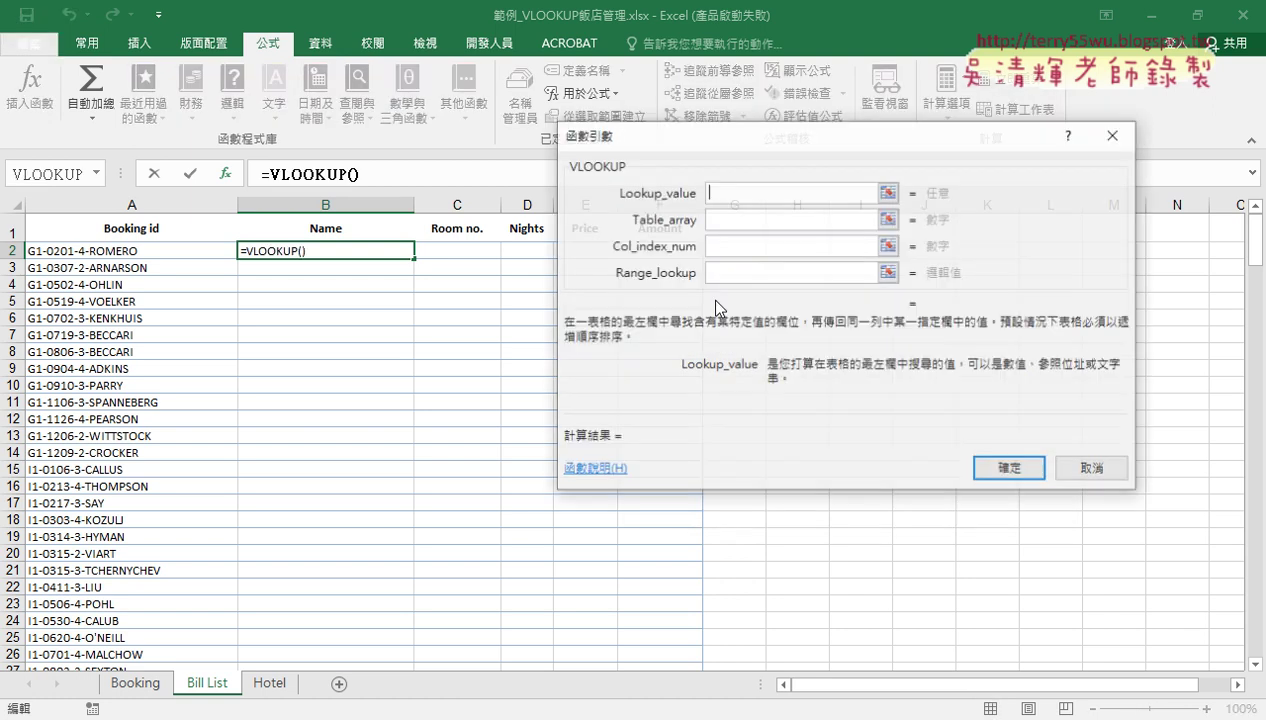
left_click(125, 251)
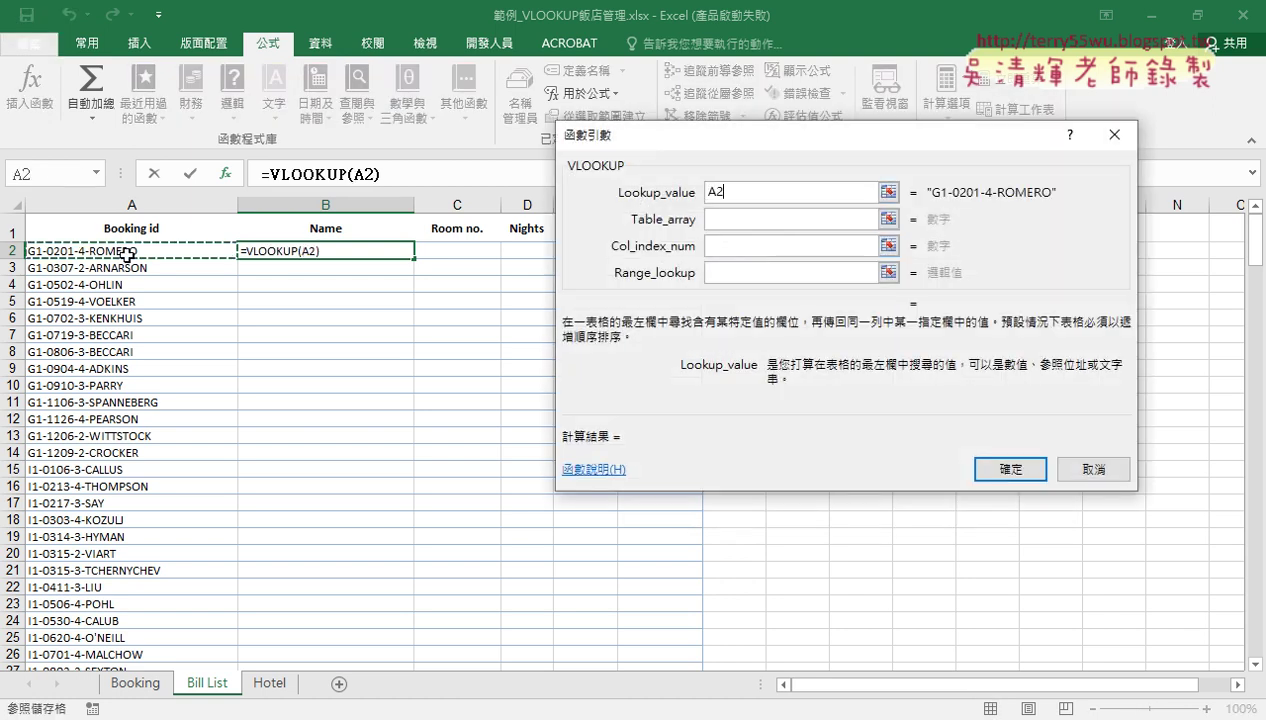
left_click(732, 219)
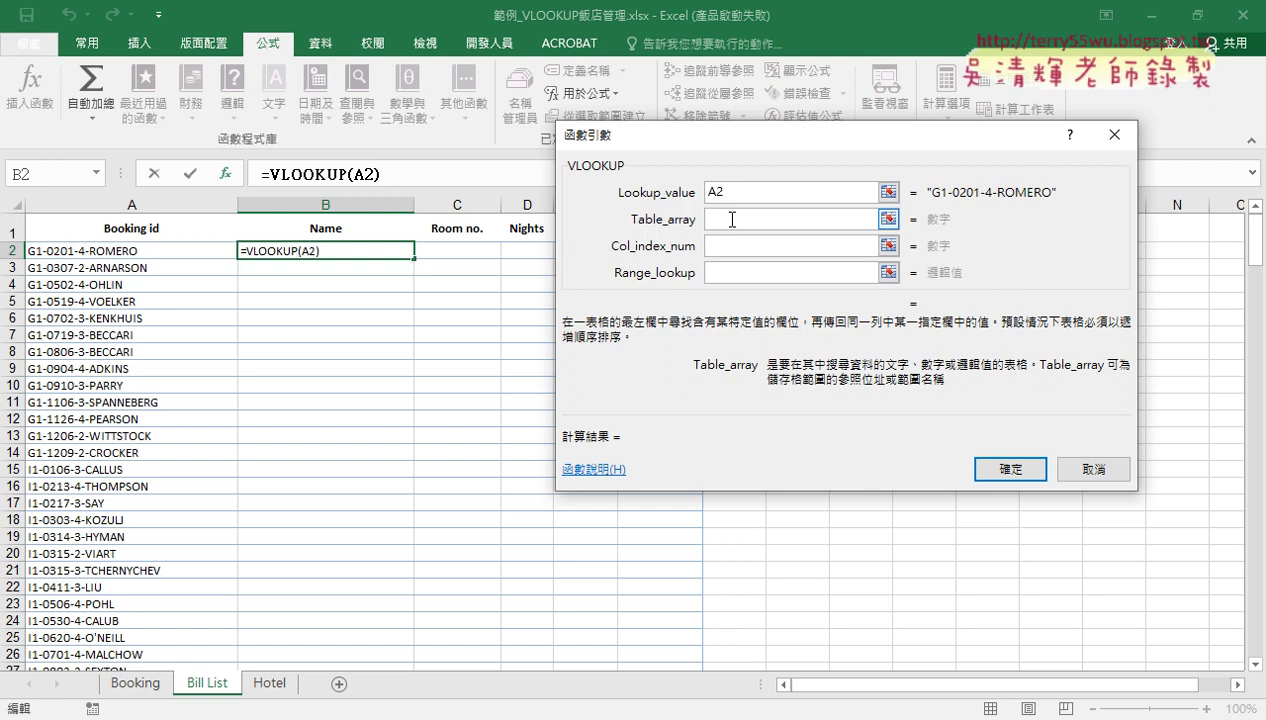
key("F3")
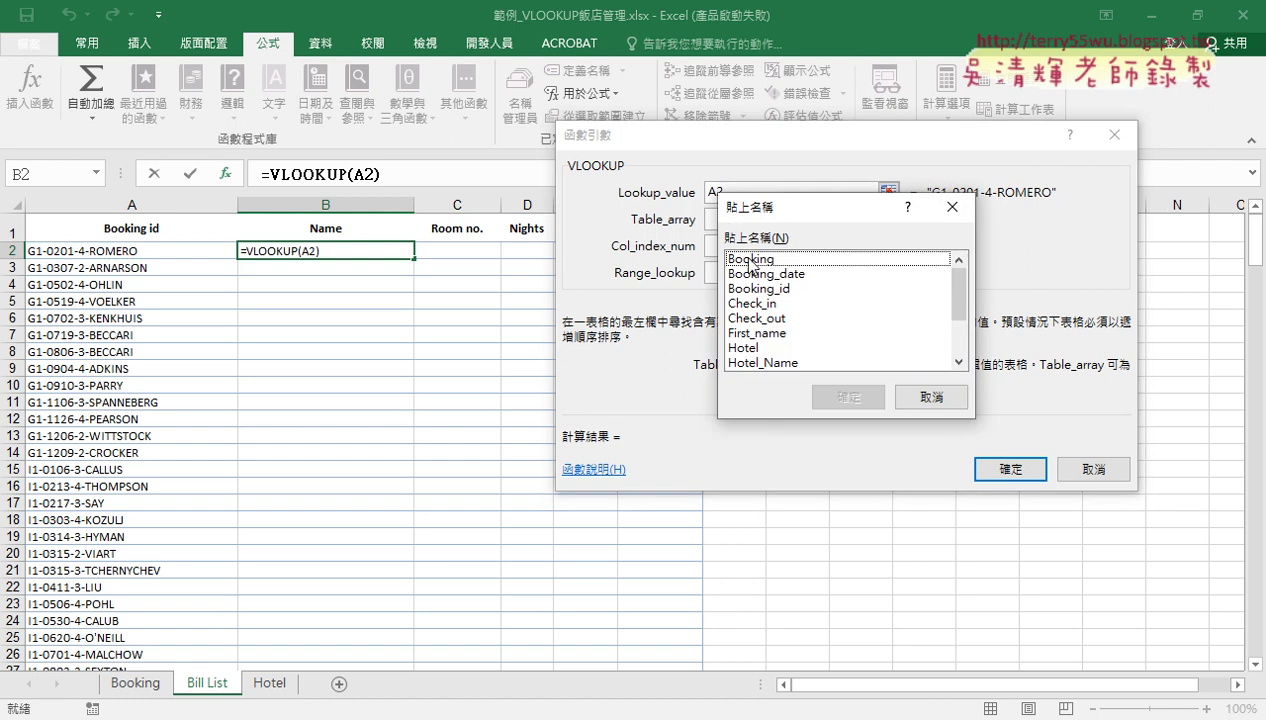
left_click(770, 259)
key("Return")
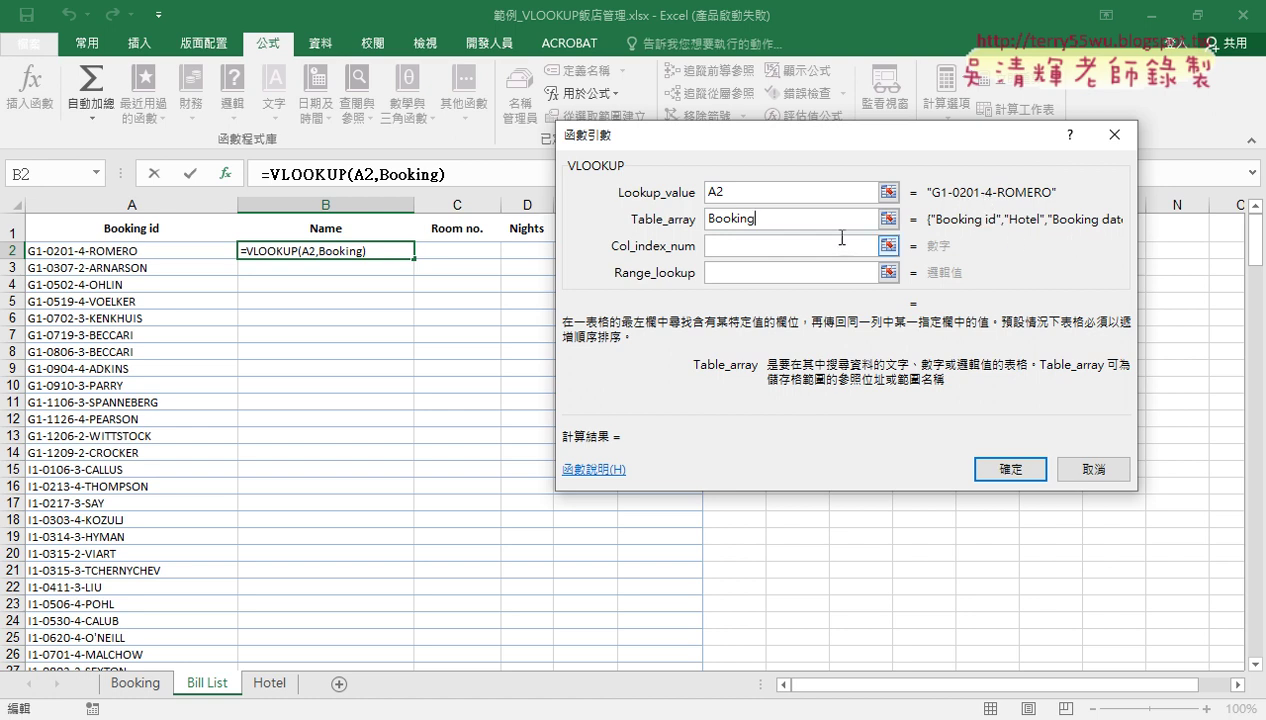
left_click(778, 247)
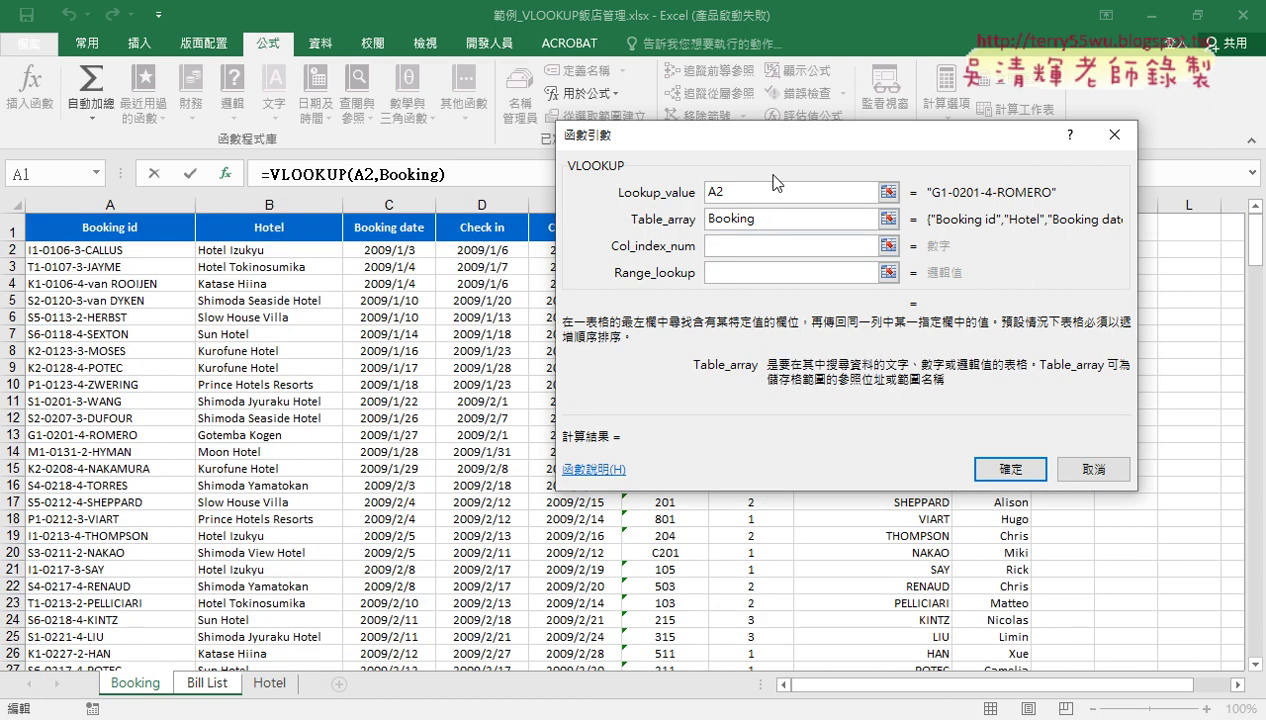
Annotate the Booking table: Booking id as the first column, name columns 8 and 7.
left_click_drag(771, 144, 660, 325)
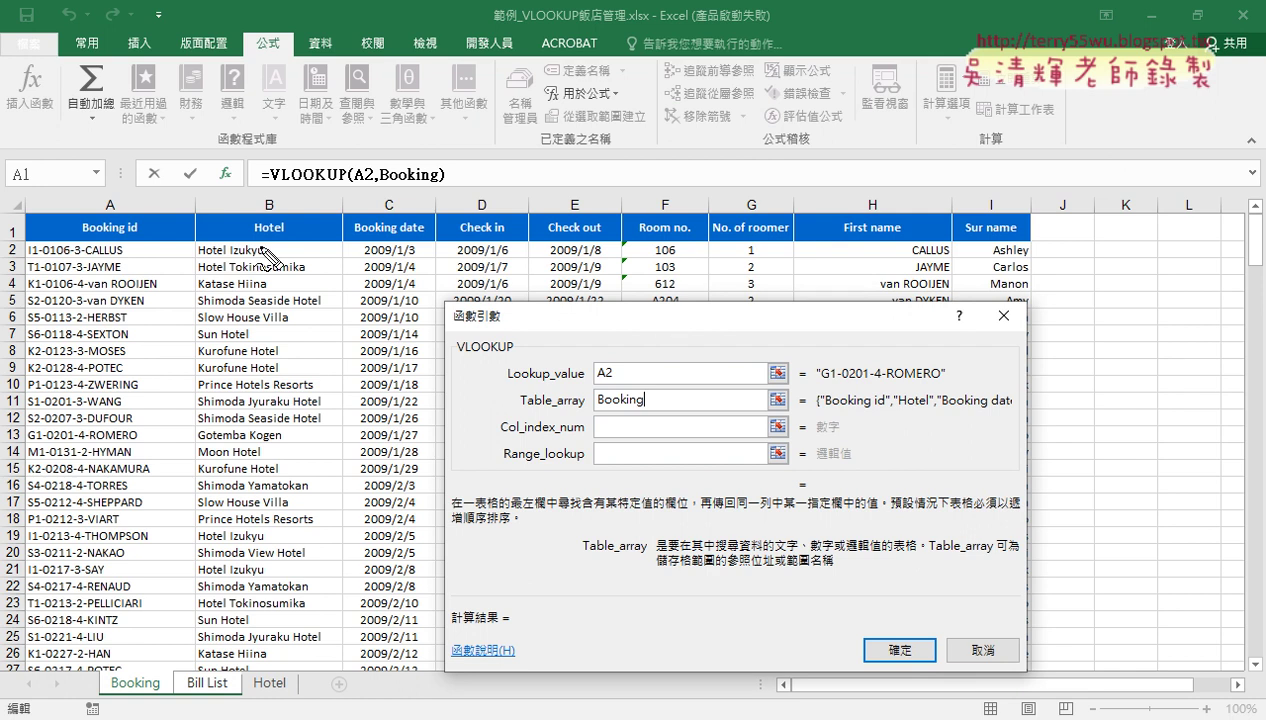
left_click_drag(120, 184, 112, 182)
left_click_drag(101, 110, 101, 150)
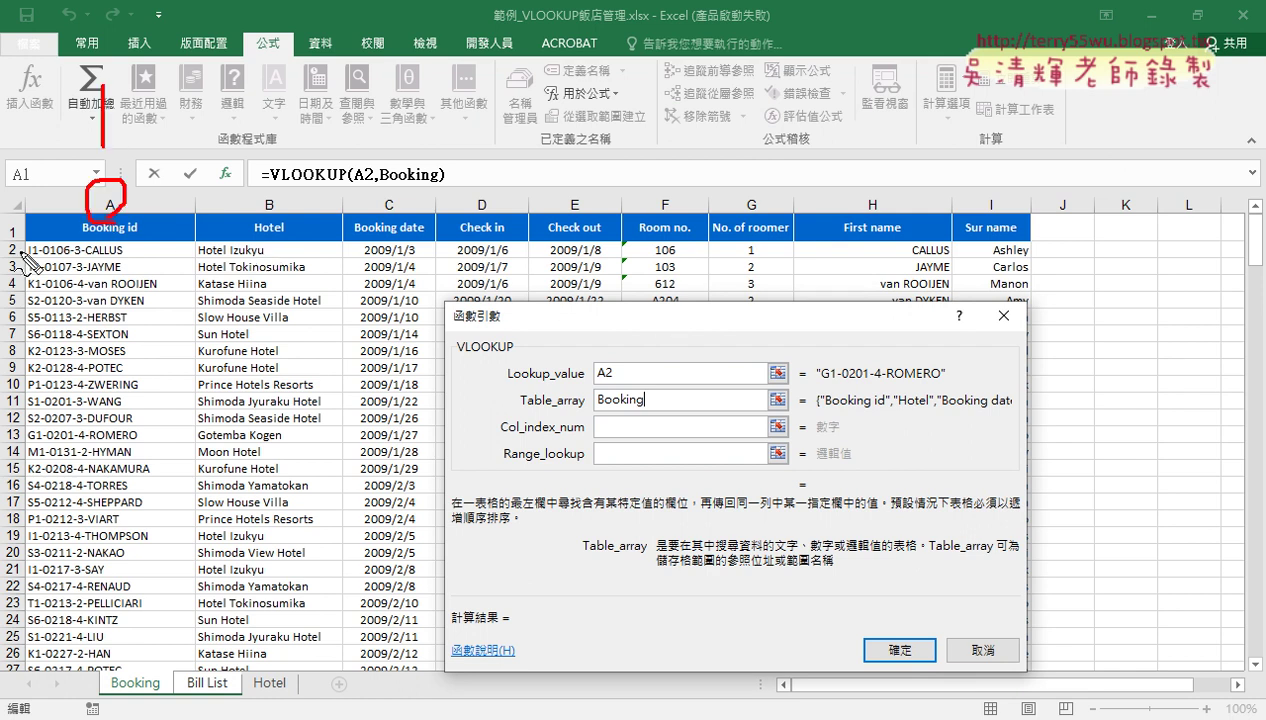
left_click_drag(12, 242, 12, 380)
left_click_drag(25, 237, 155, 237)
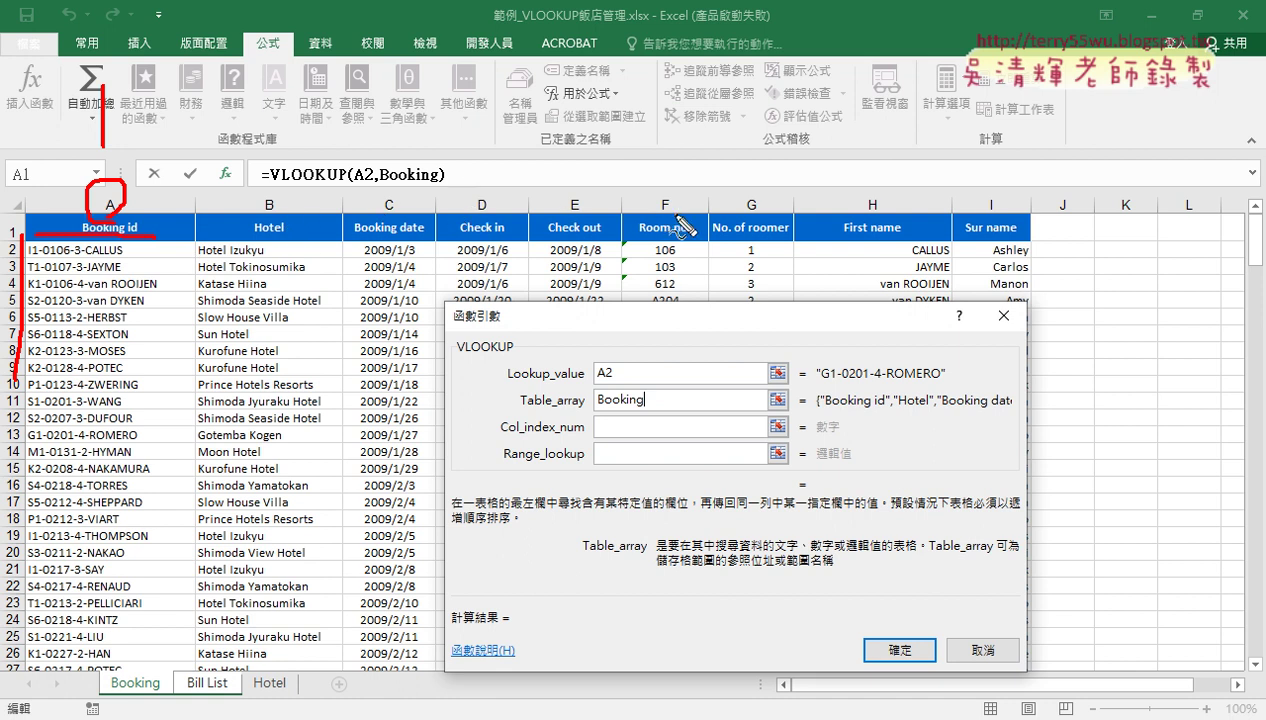
mouse_move(886, 90)
left_mouse_down()
mouse_move(863, 149)
mouse_move(888, 74)
left_mouse_up()
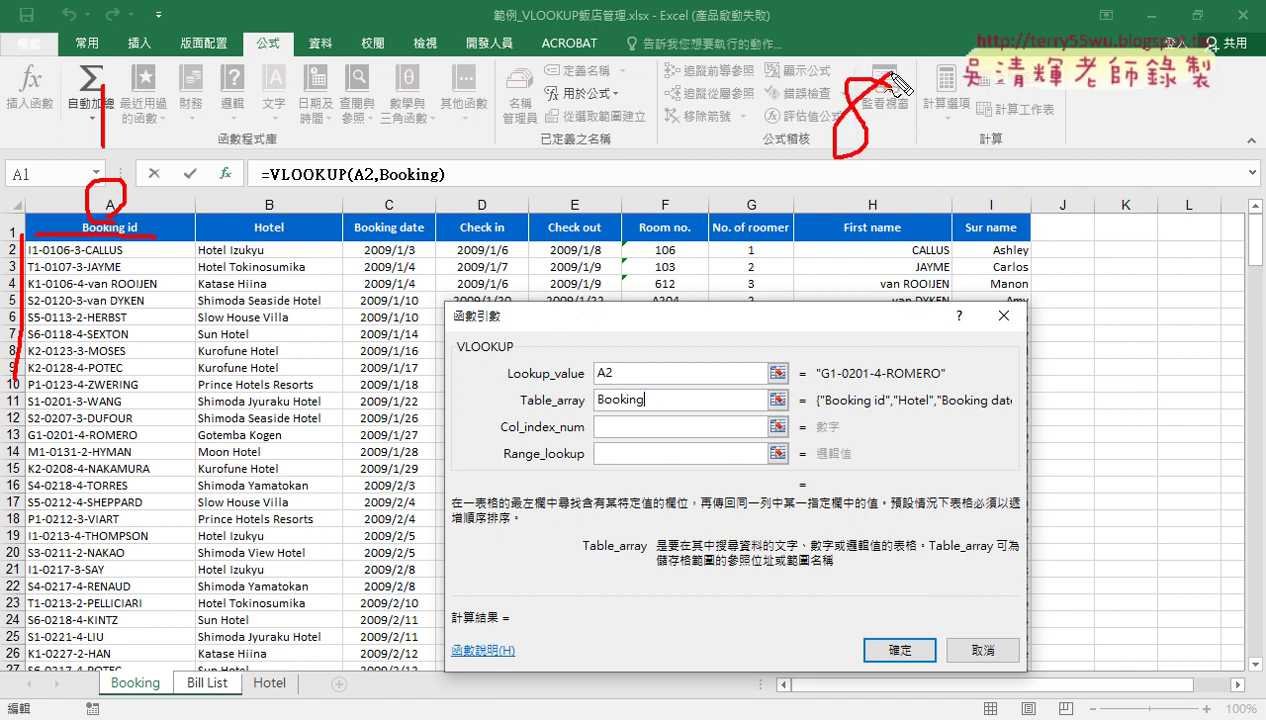
mouse_move(995, 92)
left_mouse_down()
mouse_move(1006, 102)
mouse_move(975, 152)
left_mouse_up()
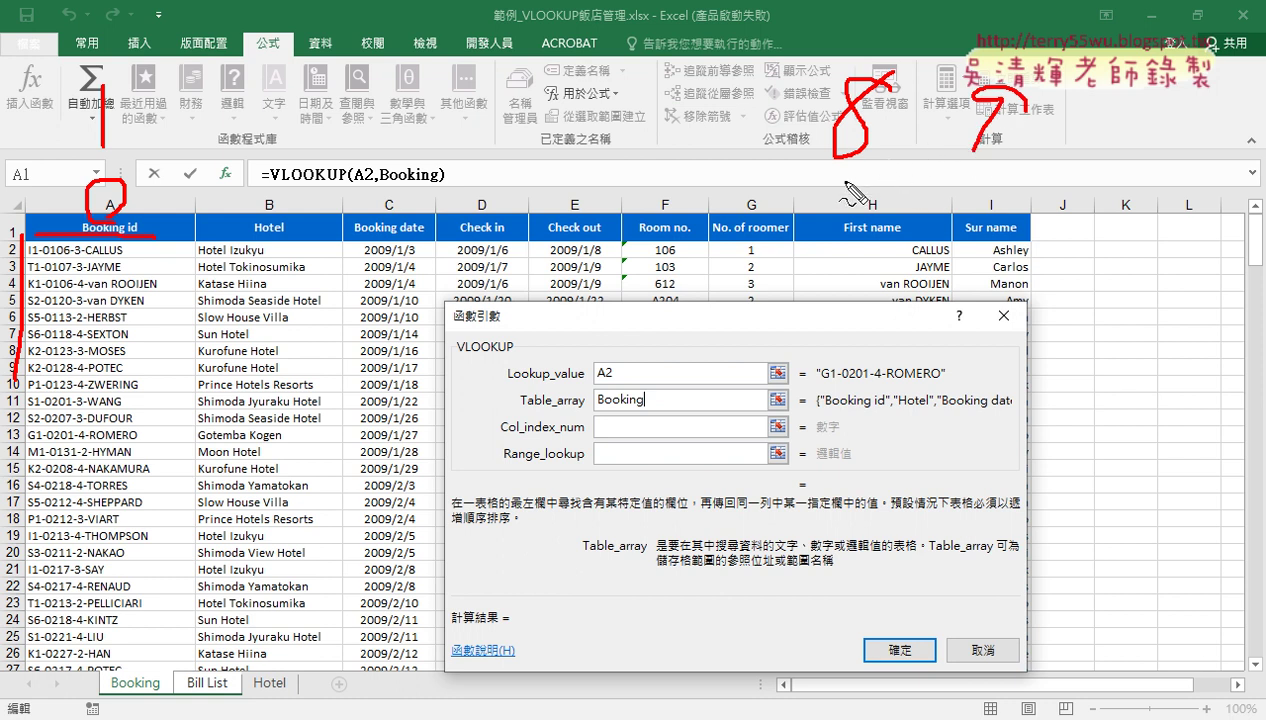
left_click_drag(868, 171, 824, 171)
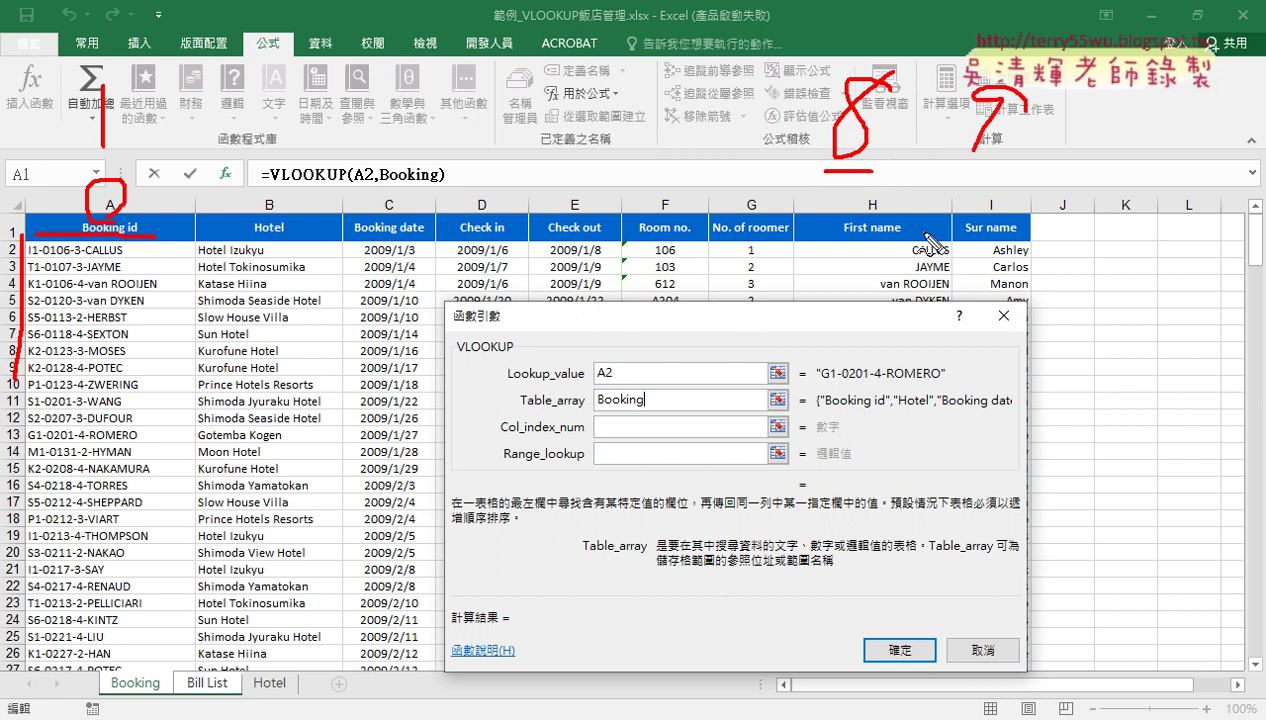
left_click_drag(1030, 164, 966, 176)
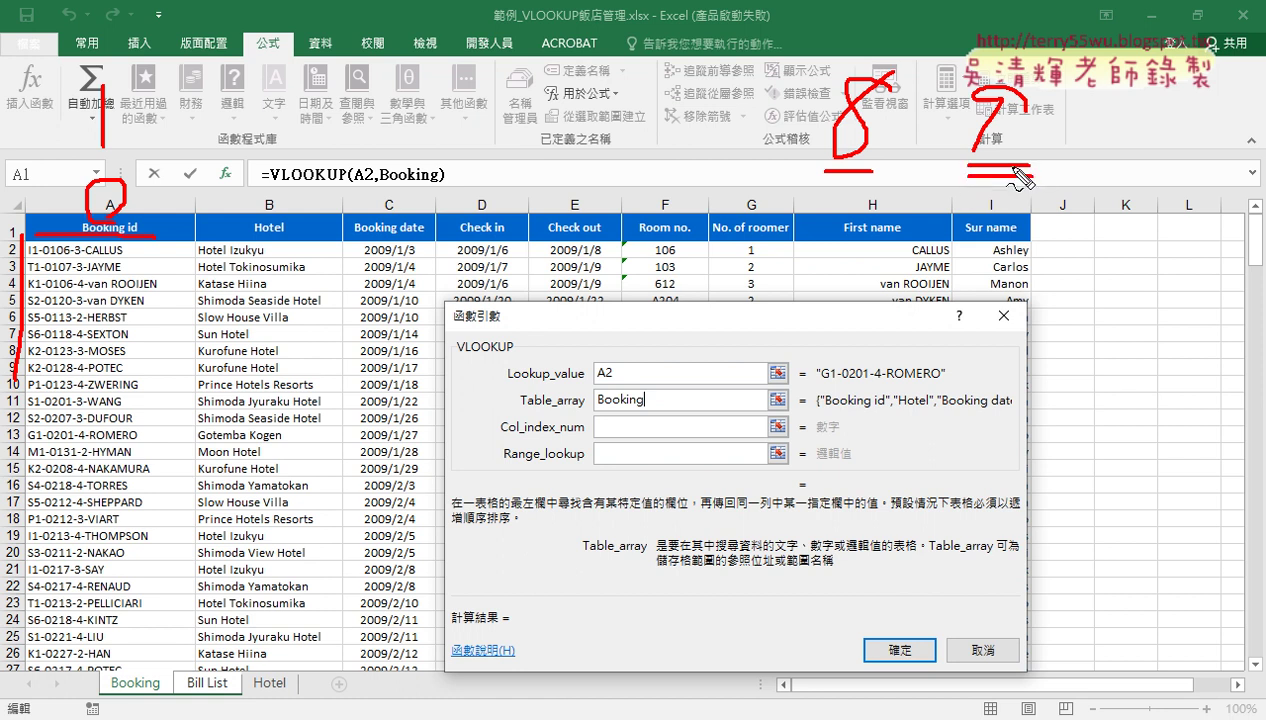
key("Escape")
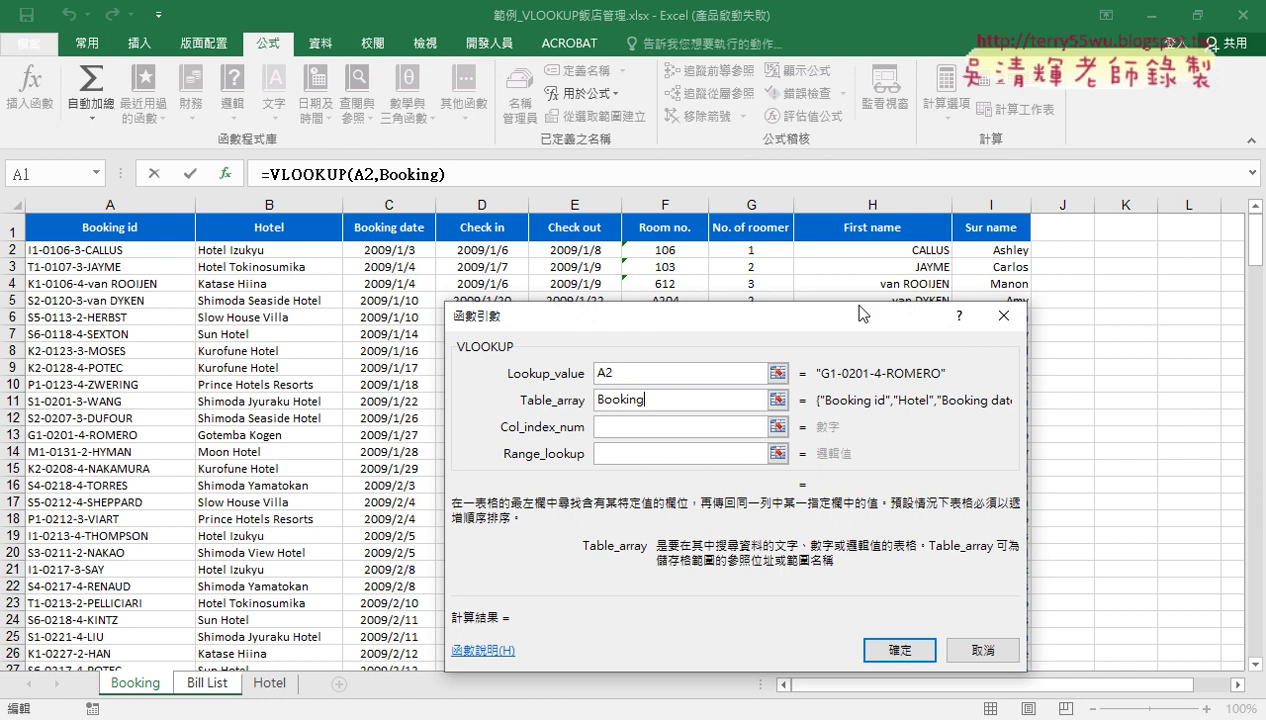
Enter 8 as the column index and 0 for exact match in the VLOOKUP arguments.
left_click(627, 430)
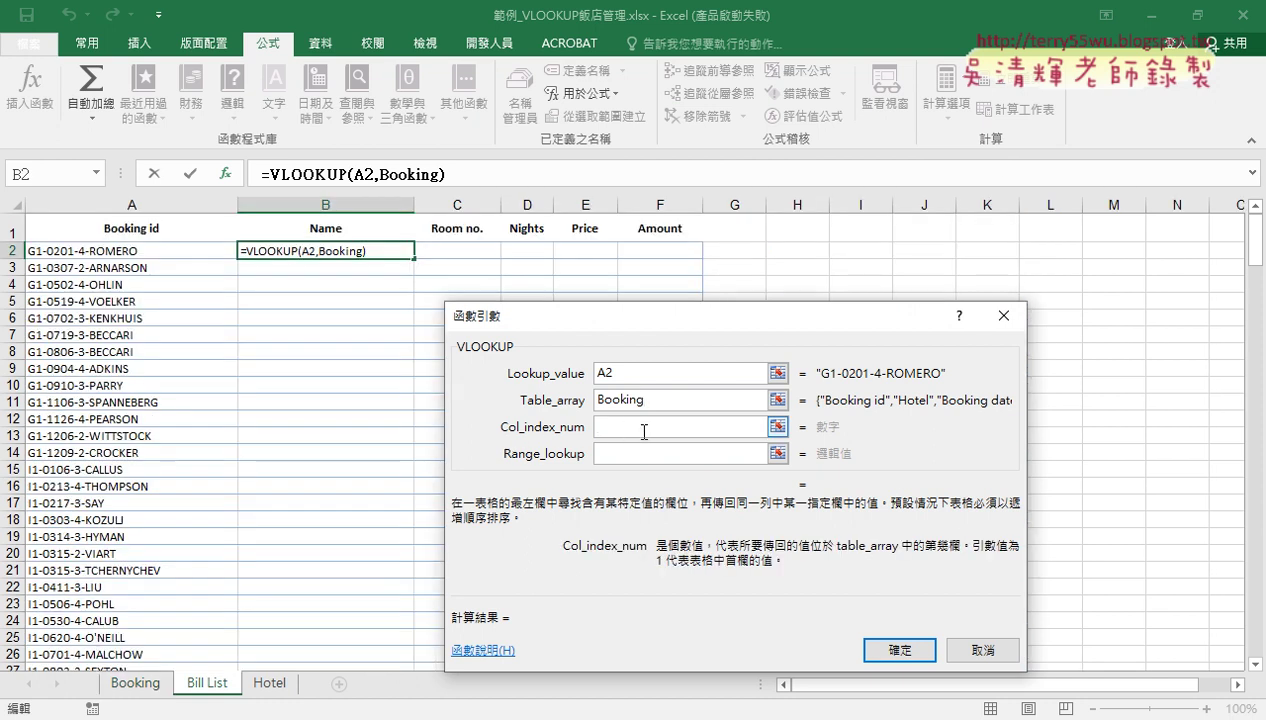
type("8")
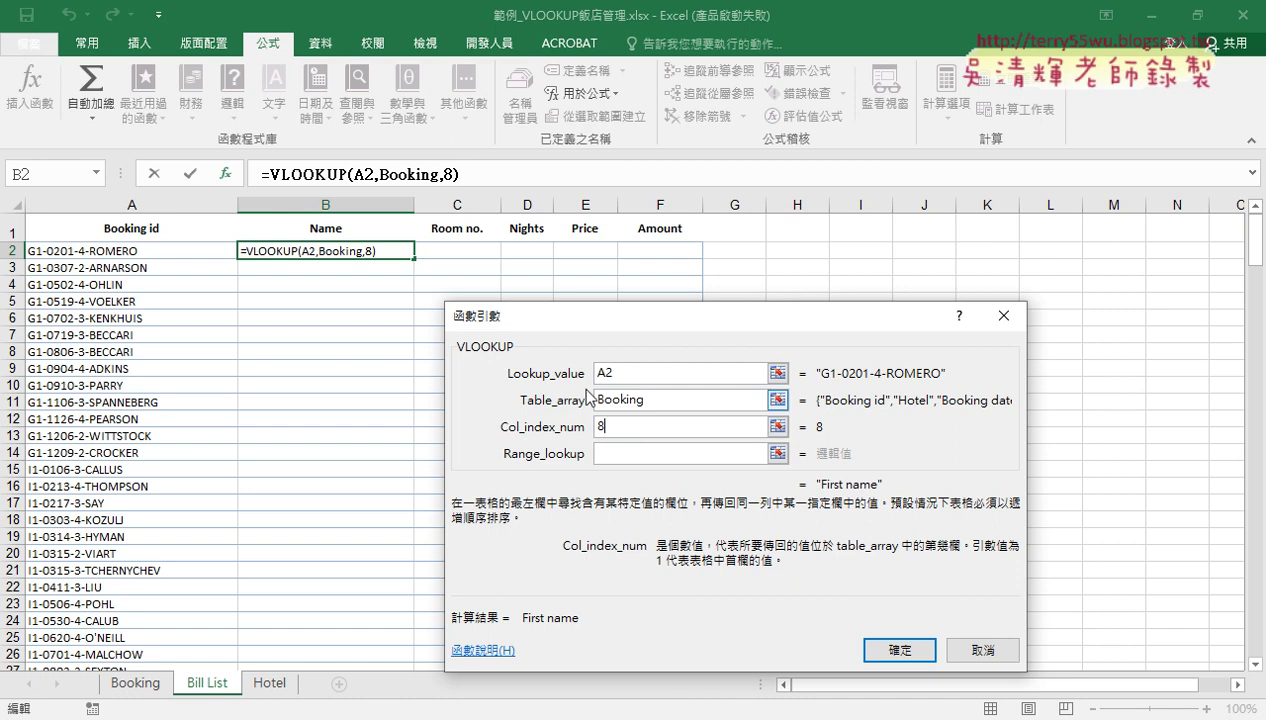
left_click(620, 399)
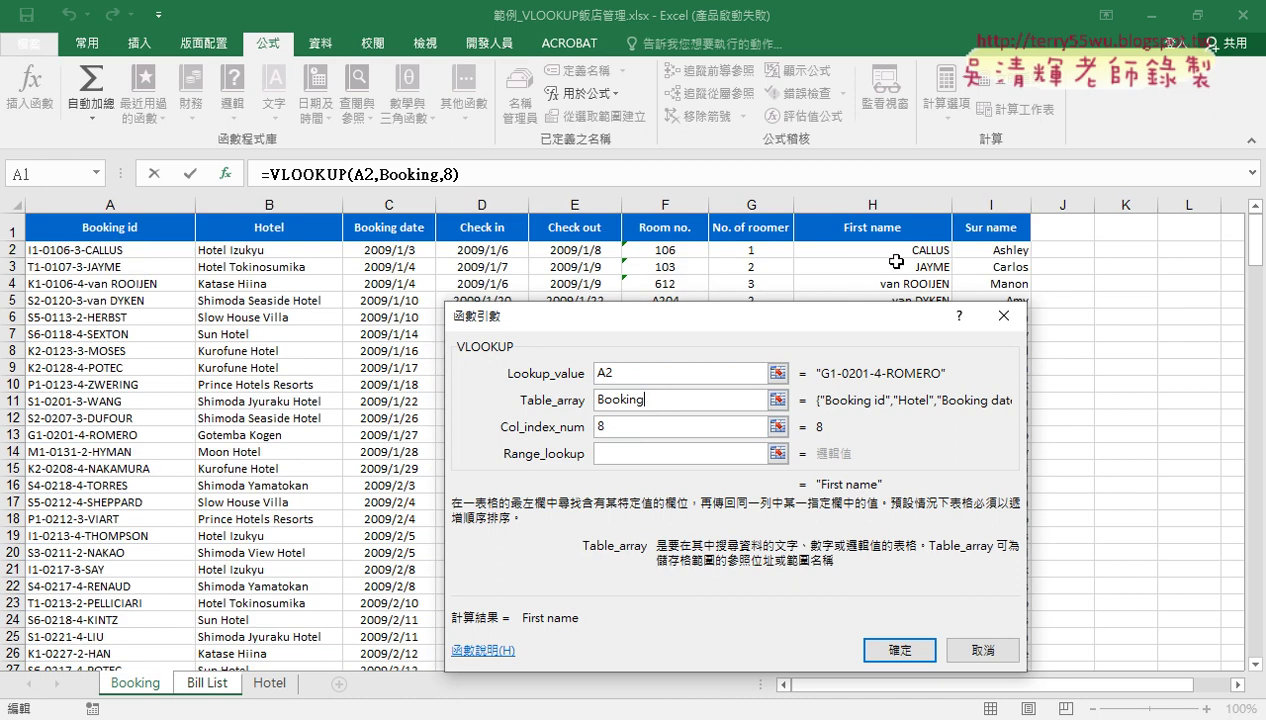
left_click(684, 455)
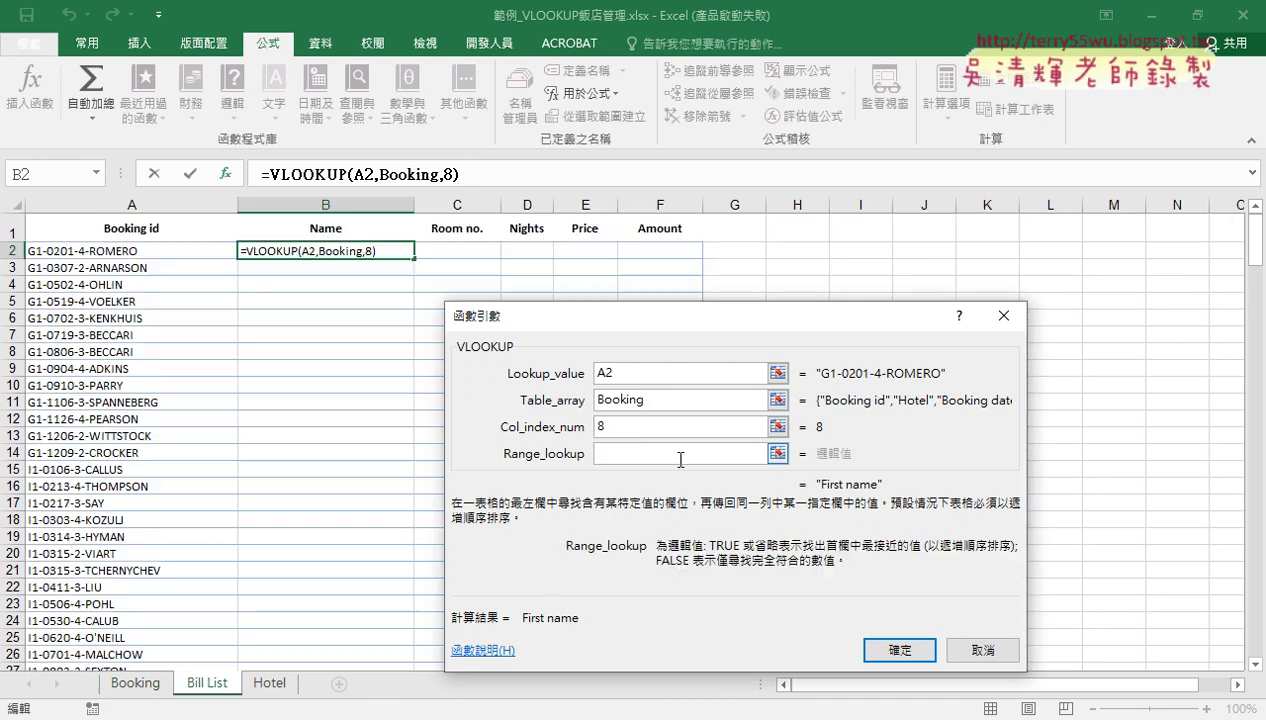
type("0")
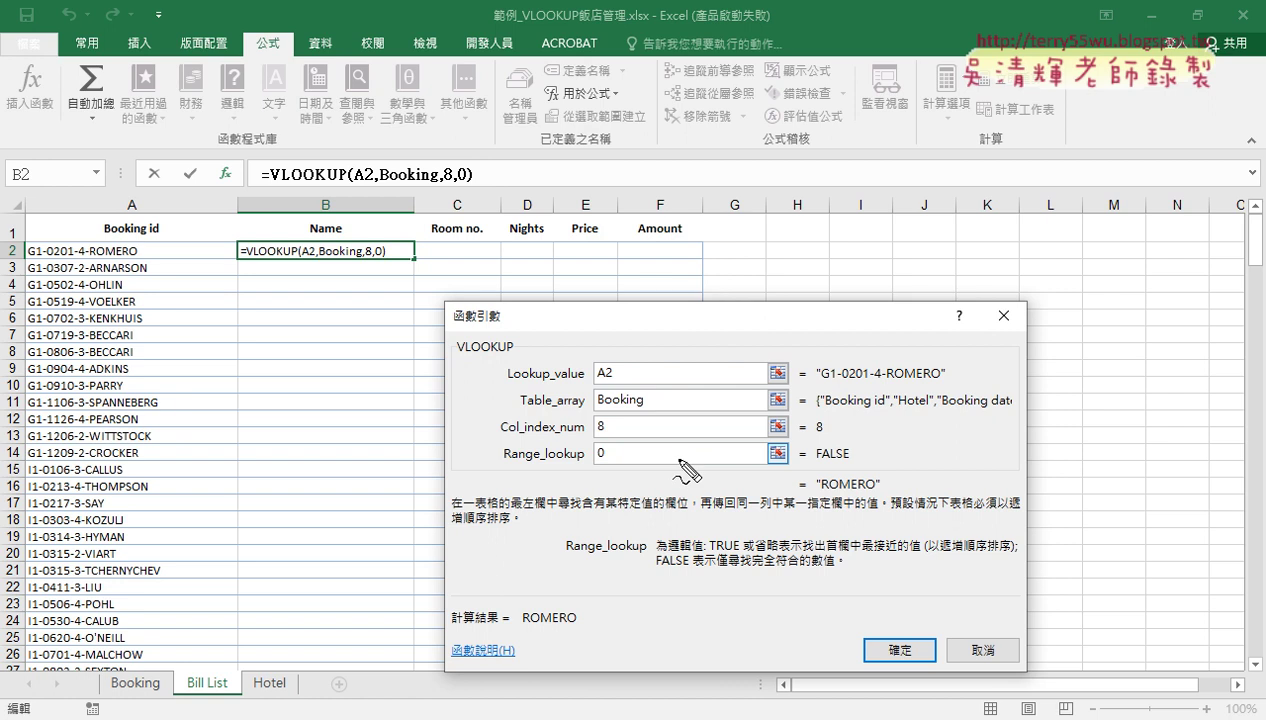
Annotate the exact-match setting, then confirm so B2 shows ROMERO.
left_click_drag(822, 489, 878, 489)
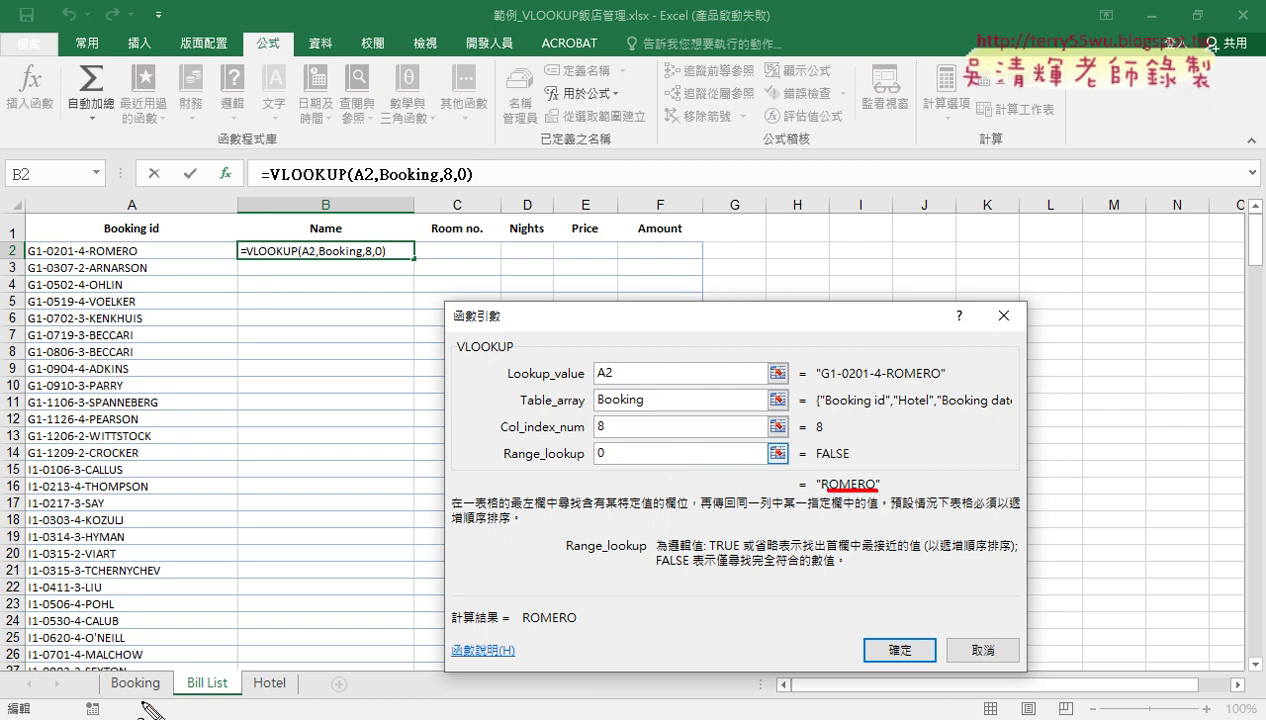
left_click_drag(148, 698, 138, 706)
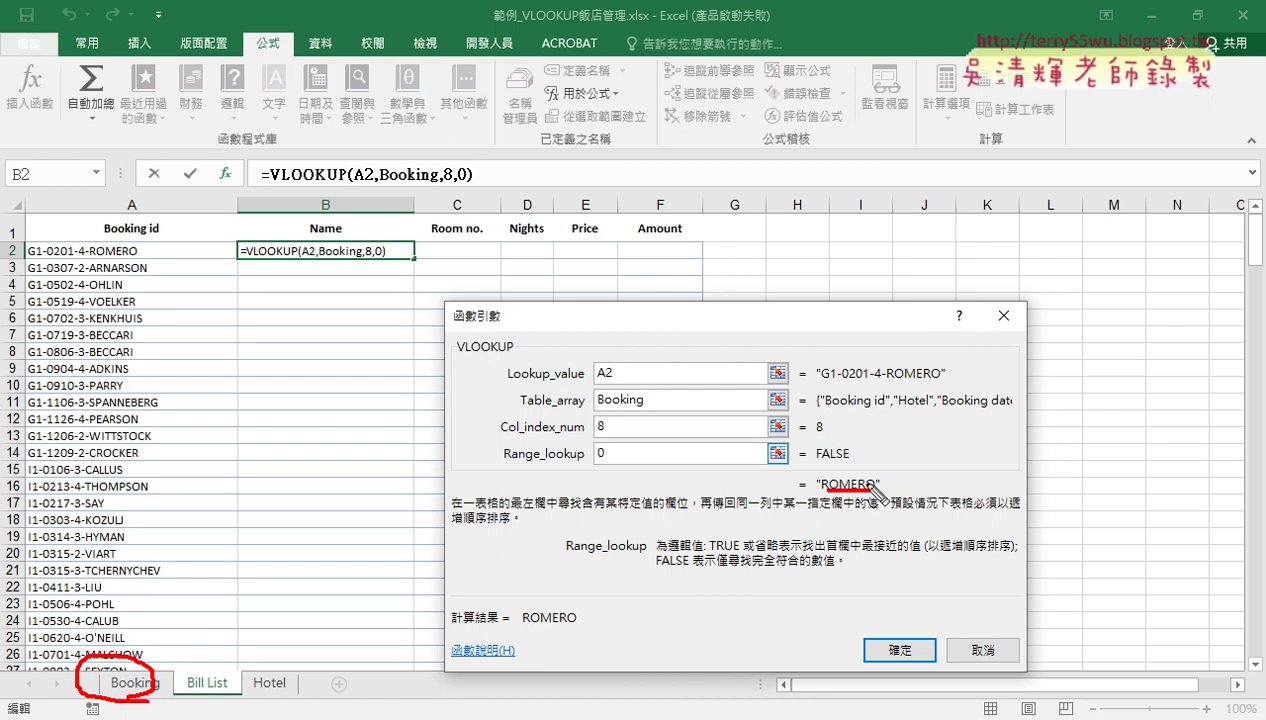
mouse_move(930, 477)
left_mouse_down()
mouse_move(905, 490)
mouse_move(929, 493)
left_mouse_up()
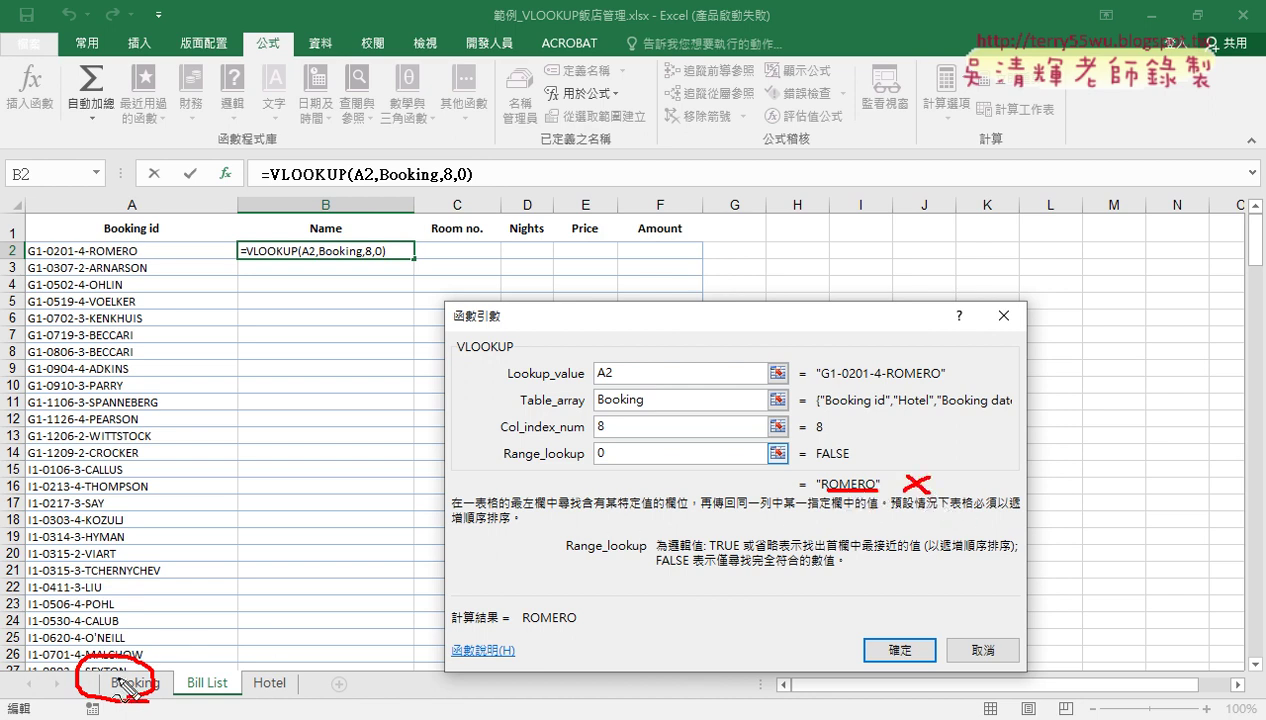
left_click_drag(245, 622, 111, 660)
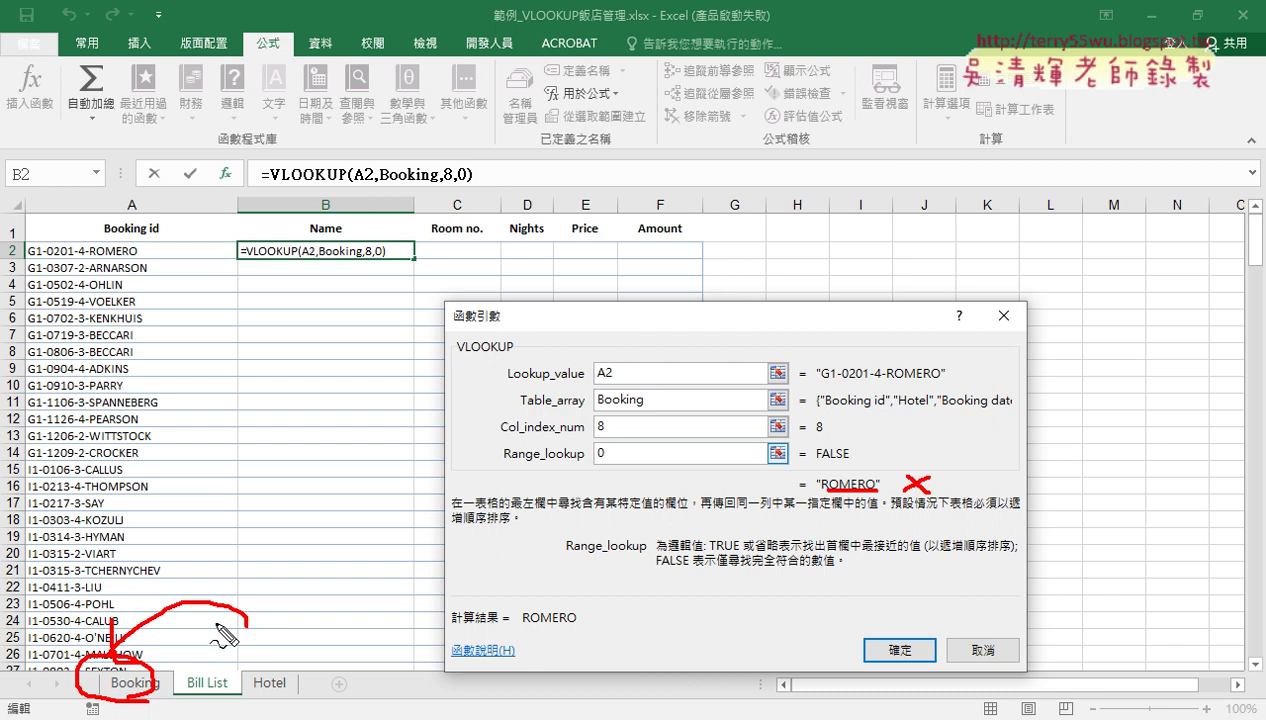
left_click_drag(889, 492, 912, 483)
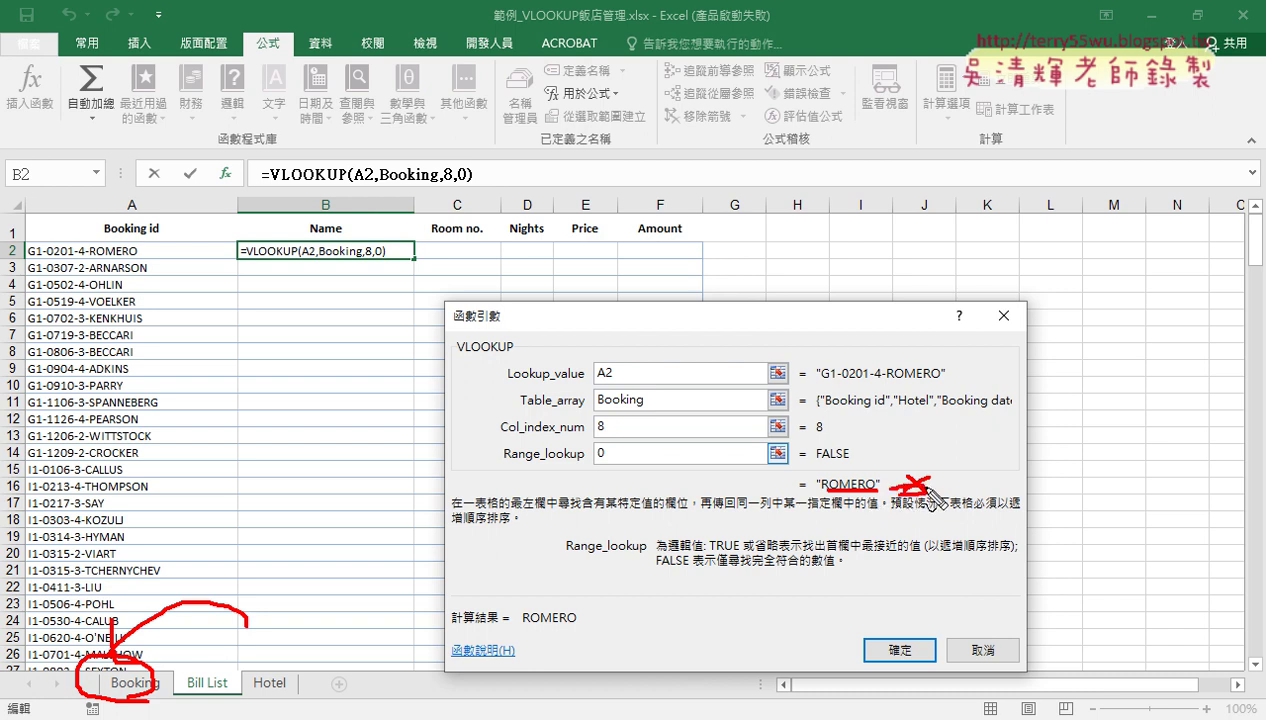
key("Escape")
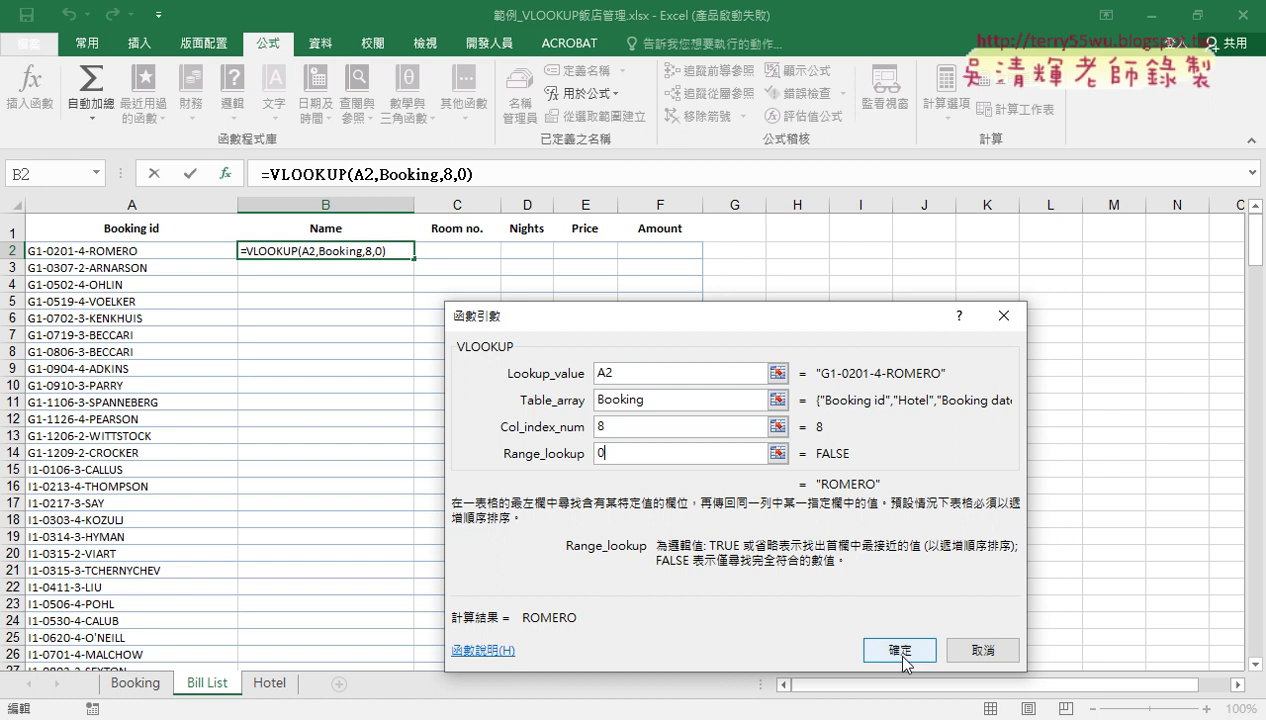
left_click(900, 651)
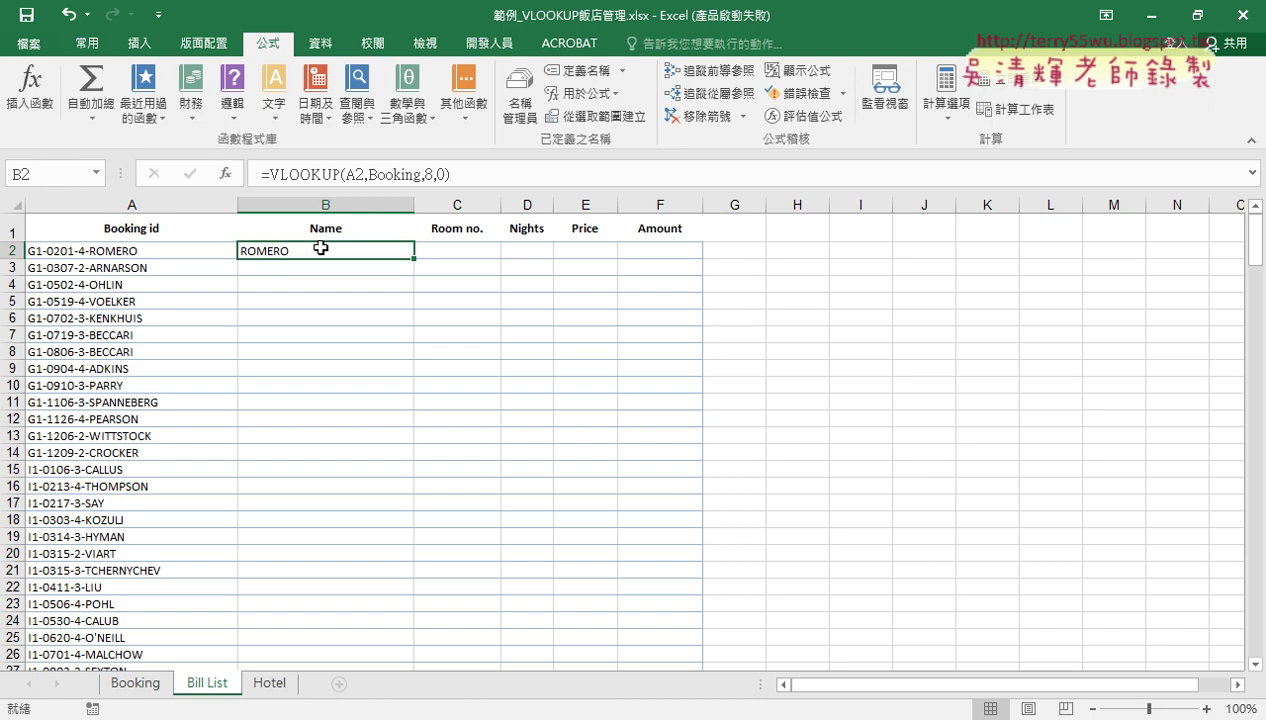
Start appending an ampersand to the end of B2's VLOOKUP formula.
left_click(487, 178)
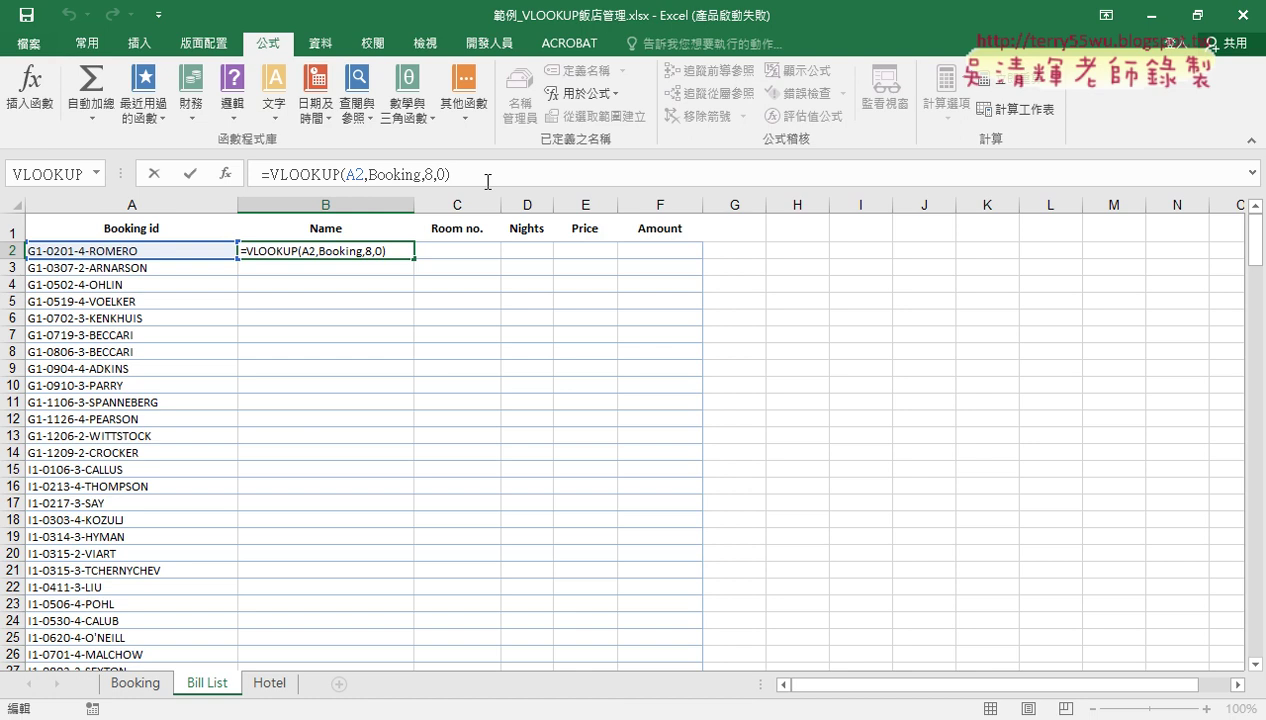
type("&")
Copy VLOOKUP(A2,Booking,8,0) and paste it after &" "& in B2's formula.
left_click_drag(452, 174, 274, 174)
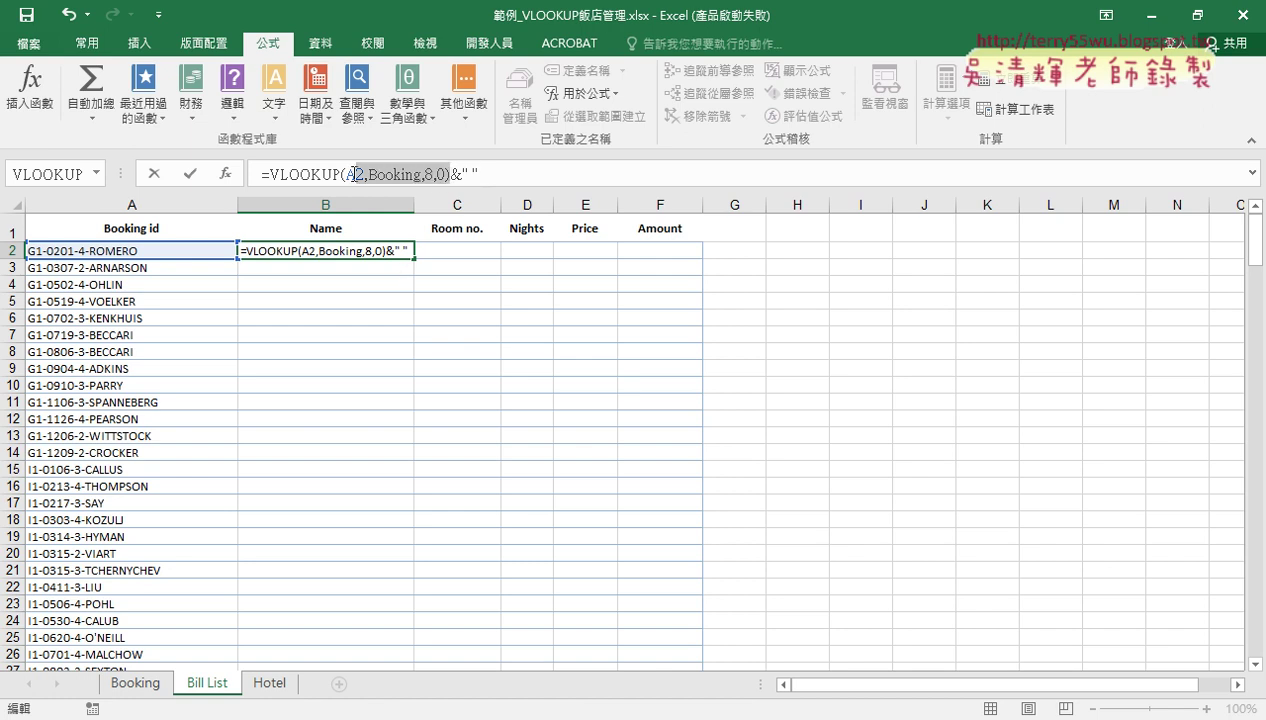
right_click(335, 181)
left_click(375, 216)
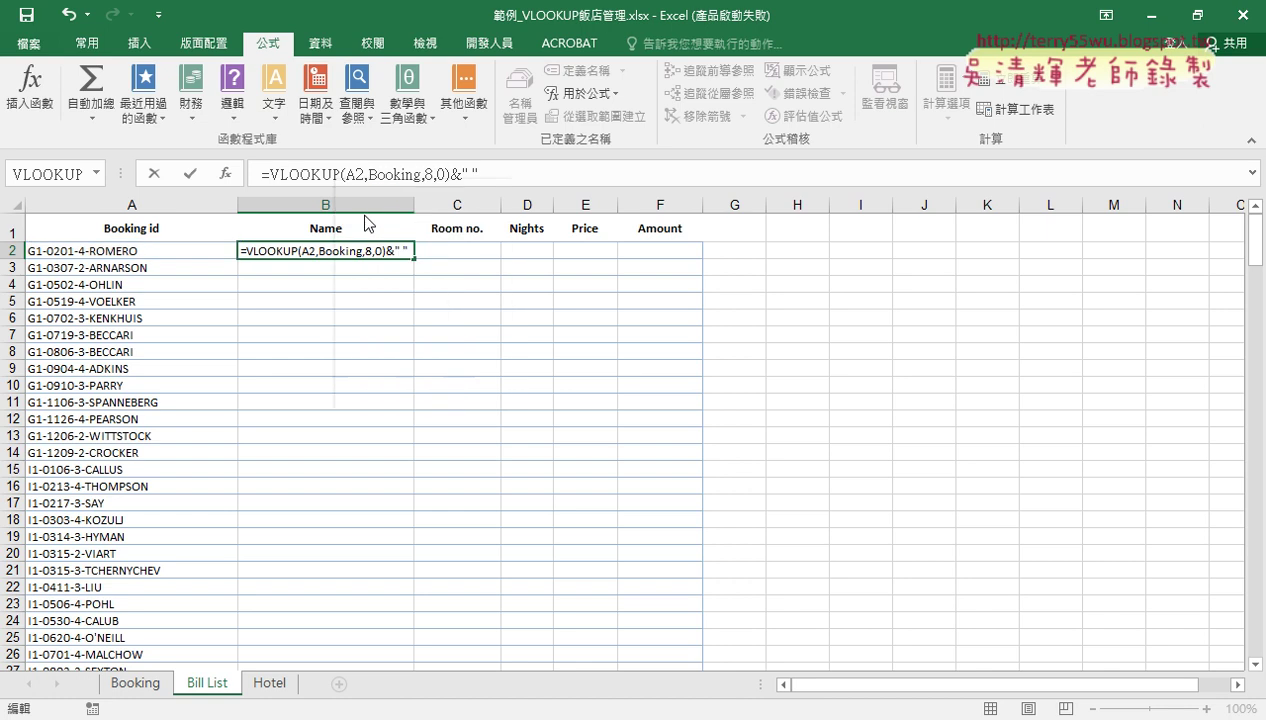
left_click(536, 174)
right_click(533, 174)
left_click(492, 171)
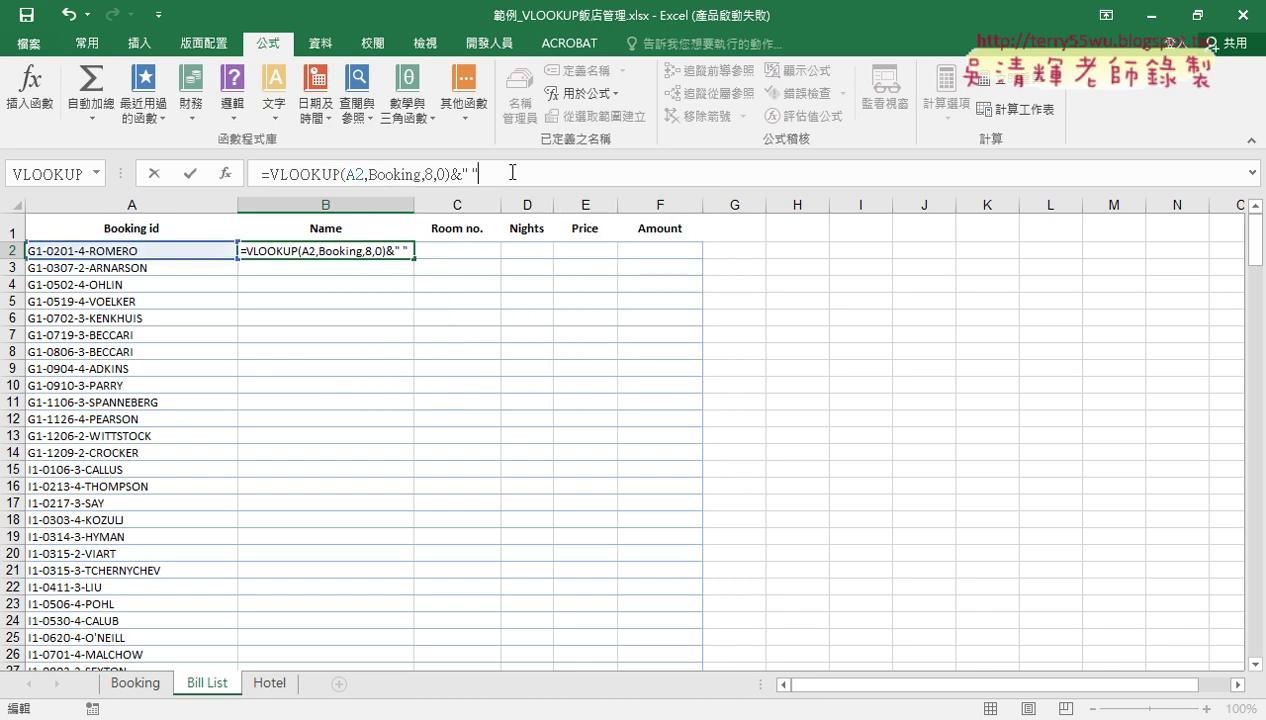
type("&")
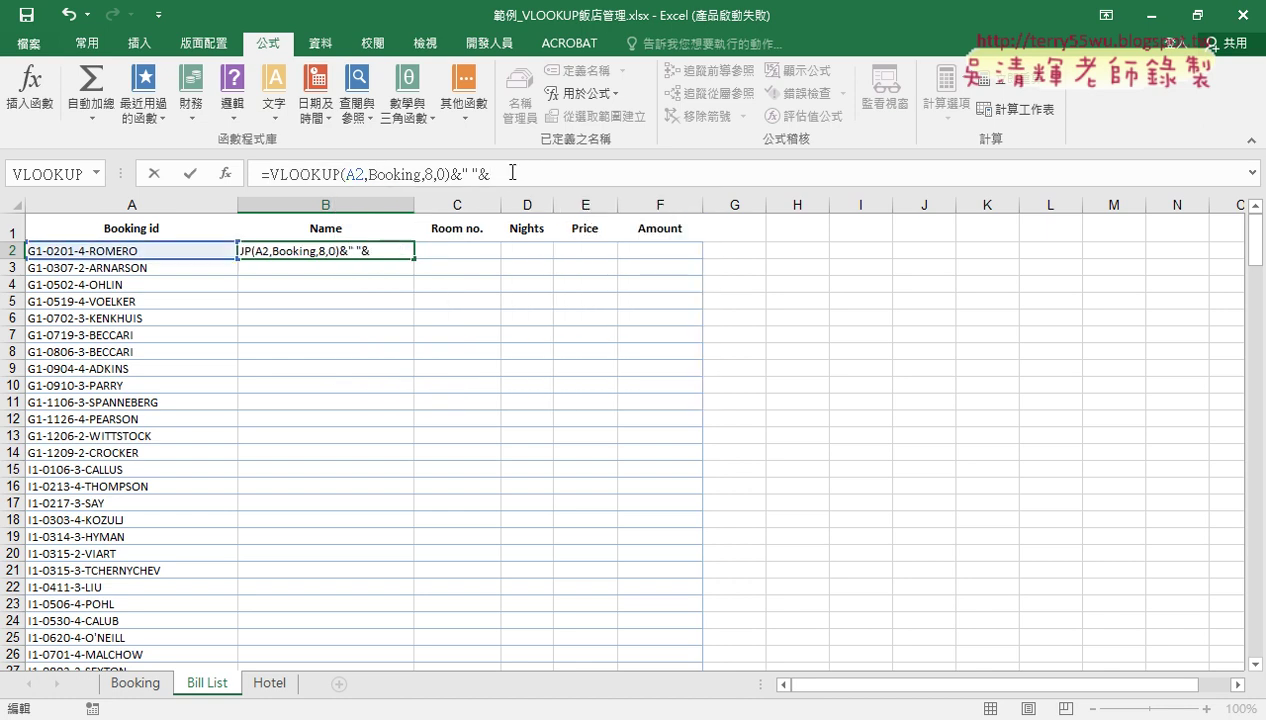
key("ctrl+v")
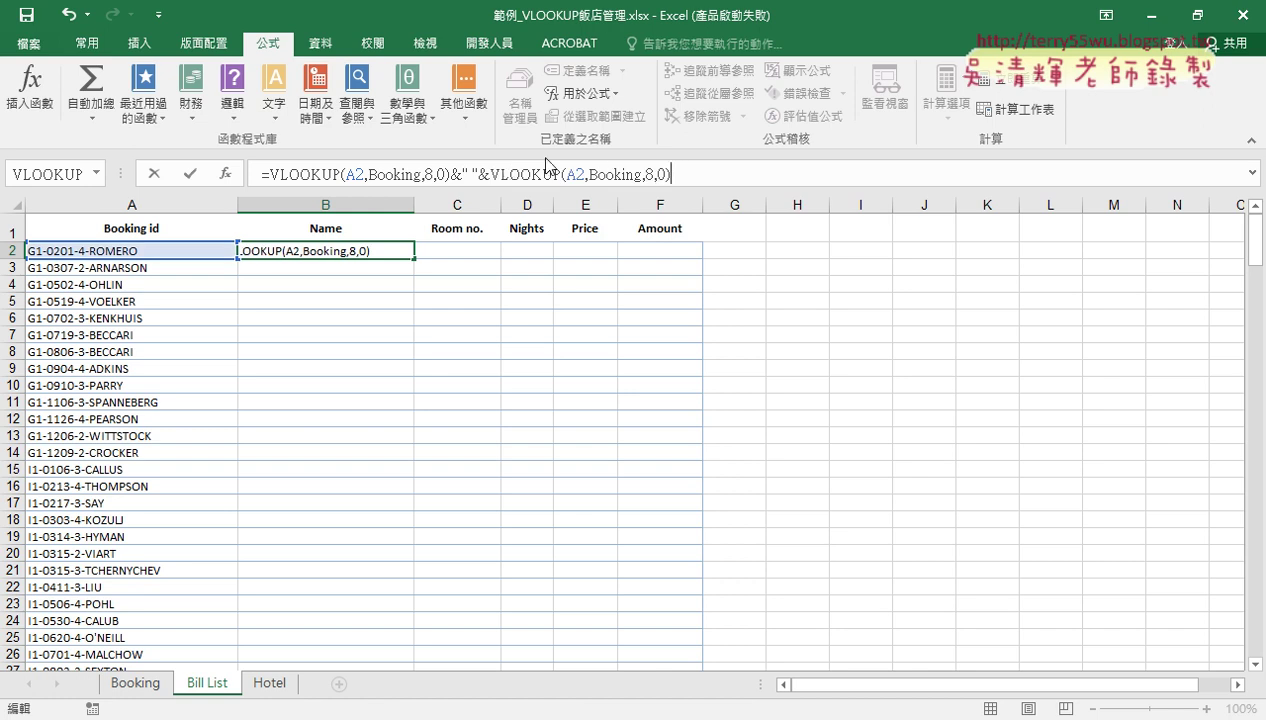
double_click(650, 175)
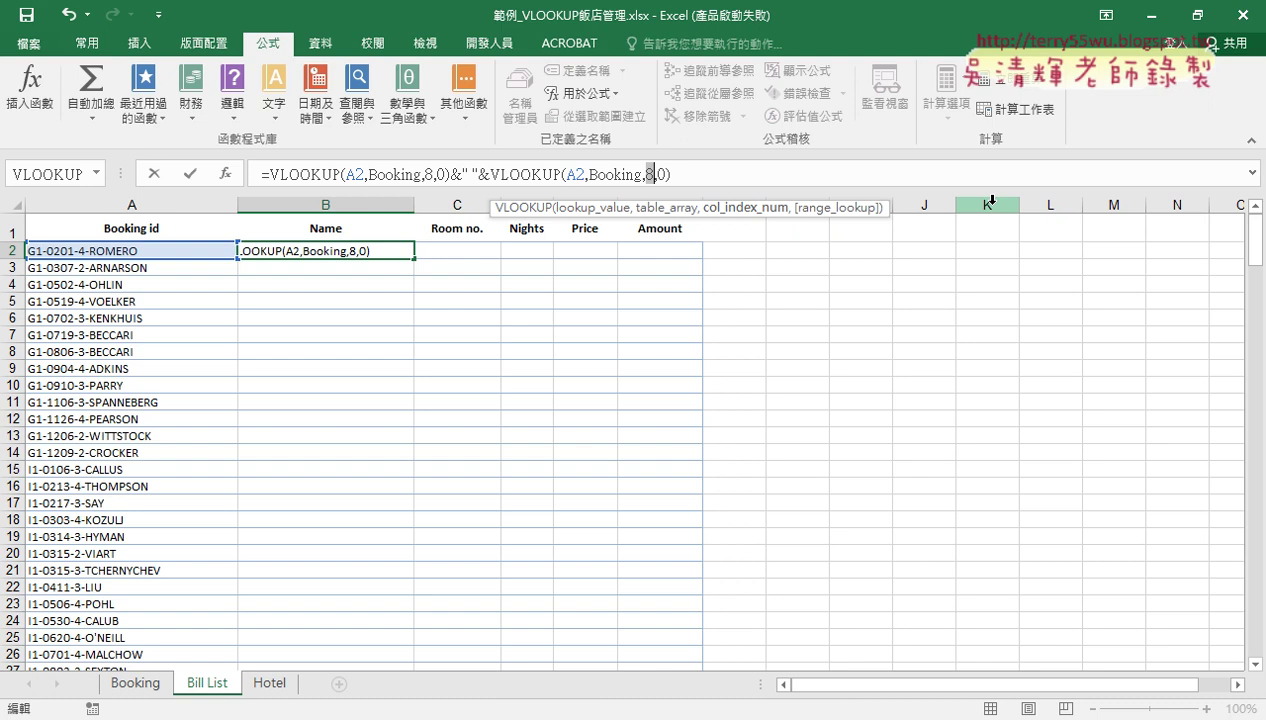
type("9")
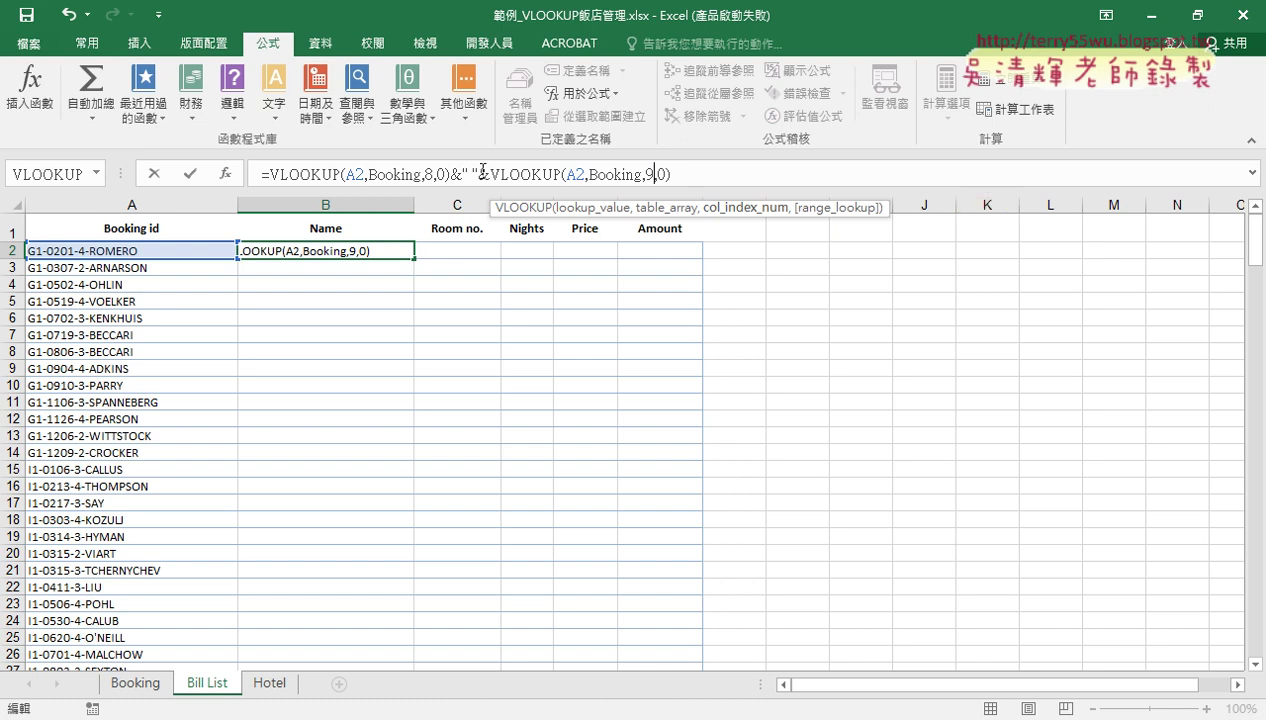
left_click_drag(490, 176, 452, 176)
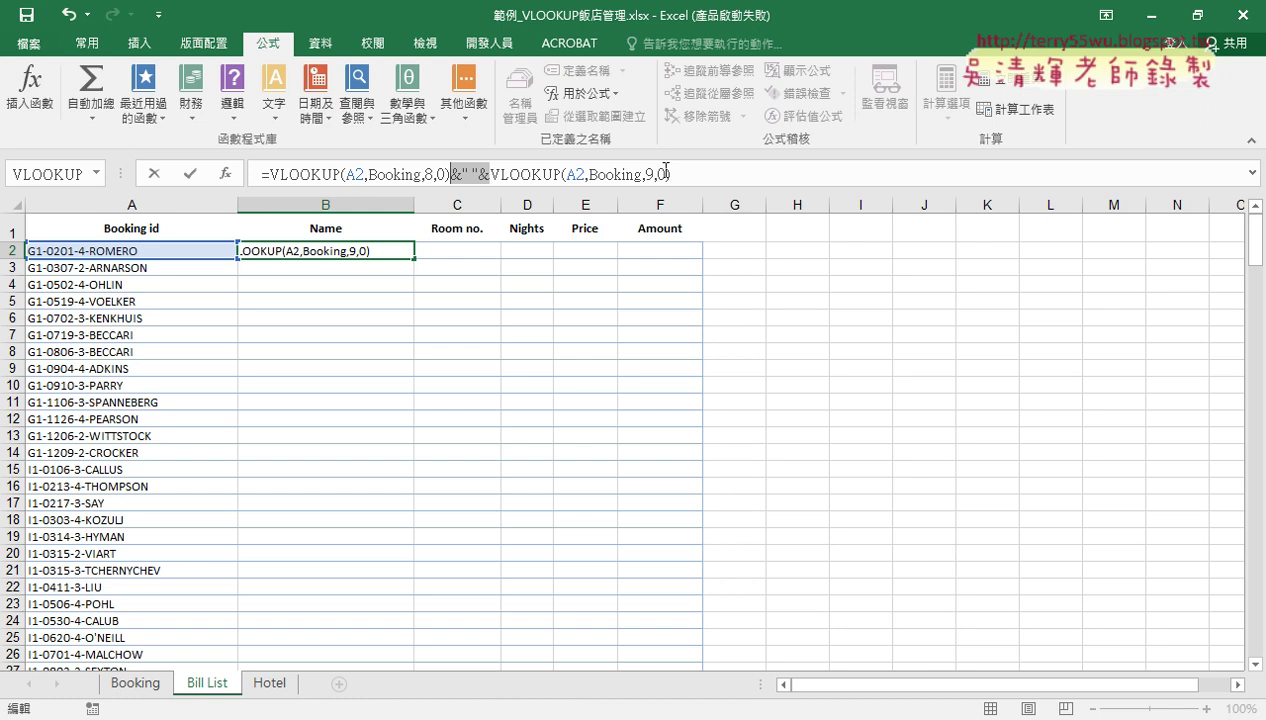
left_click(190, 174)
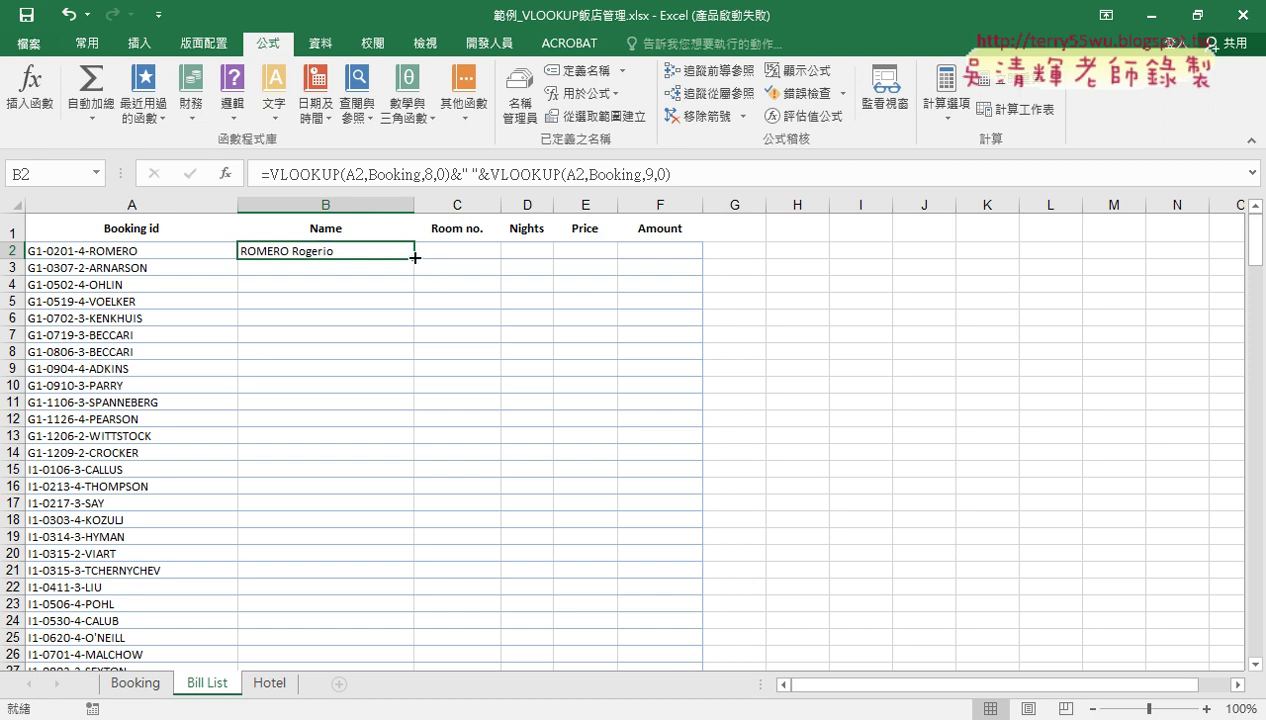
Fill the combined-name formula down column B and compare the names against the Booking sheet.
double_click(414, 257)
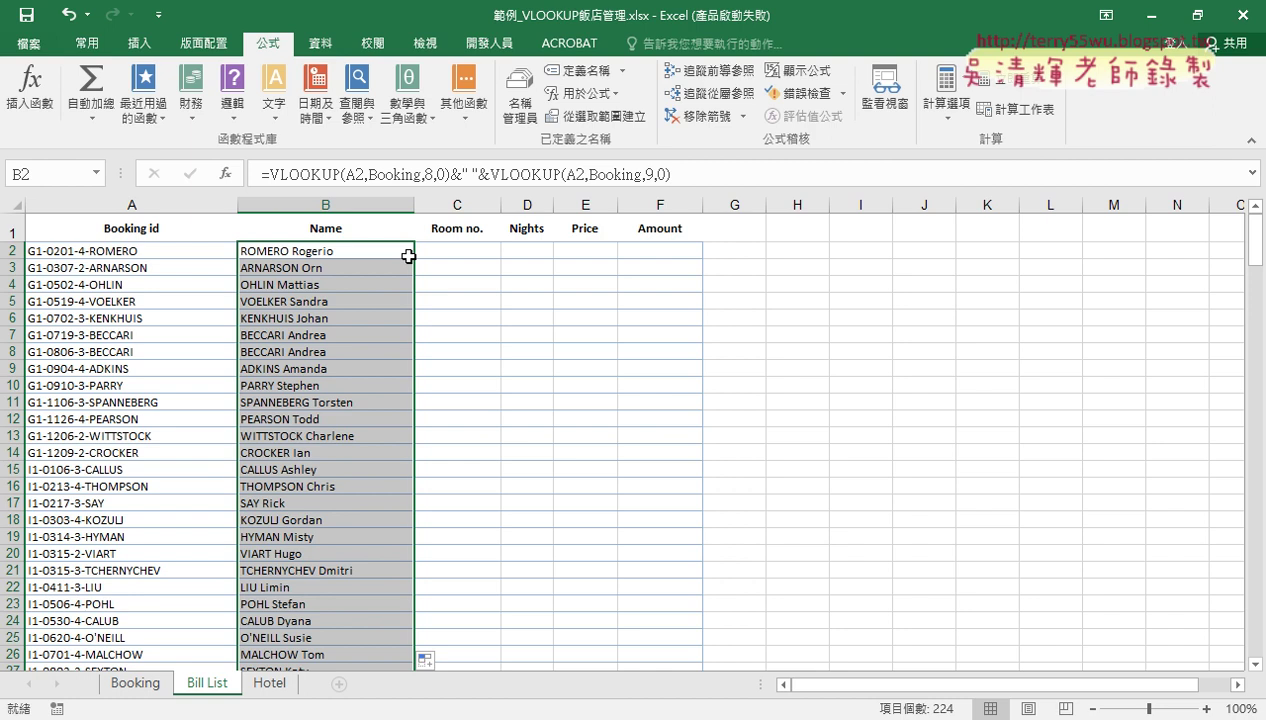
left_click(206, 249)
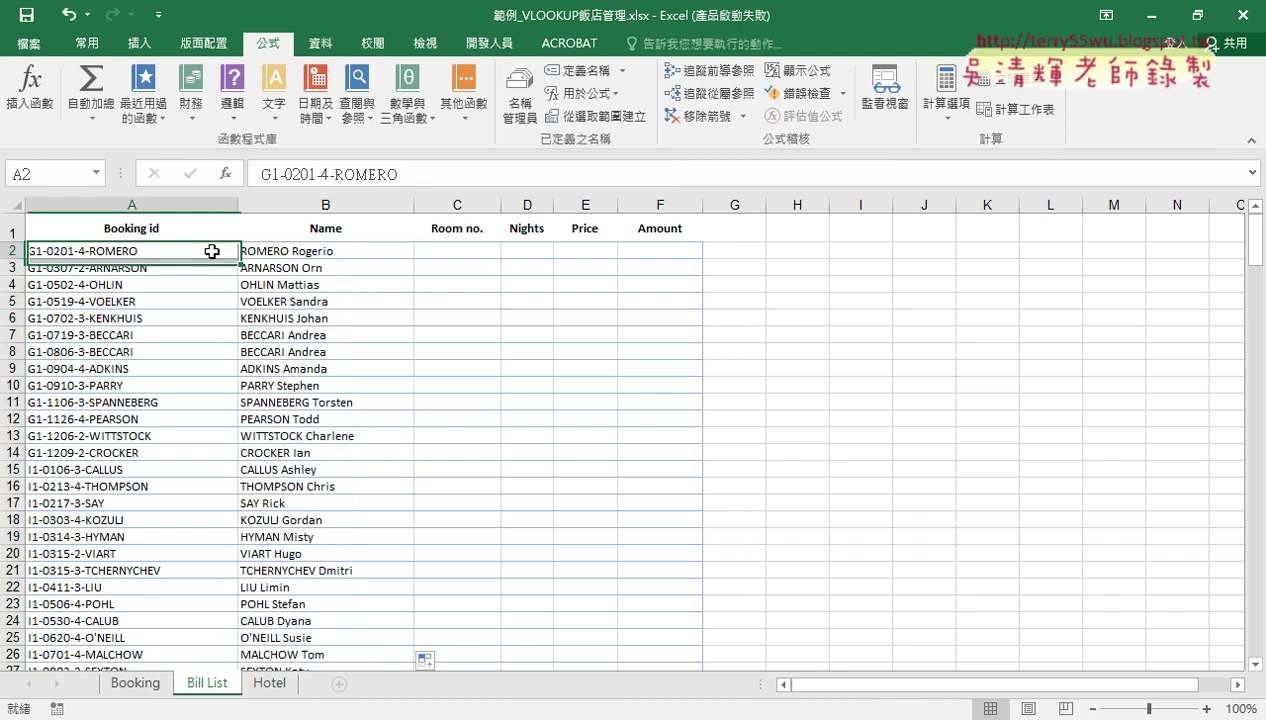
left_click(138, 684)
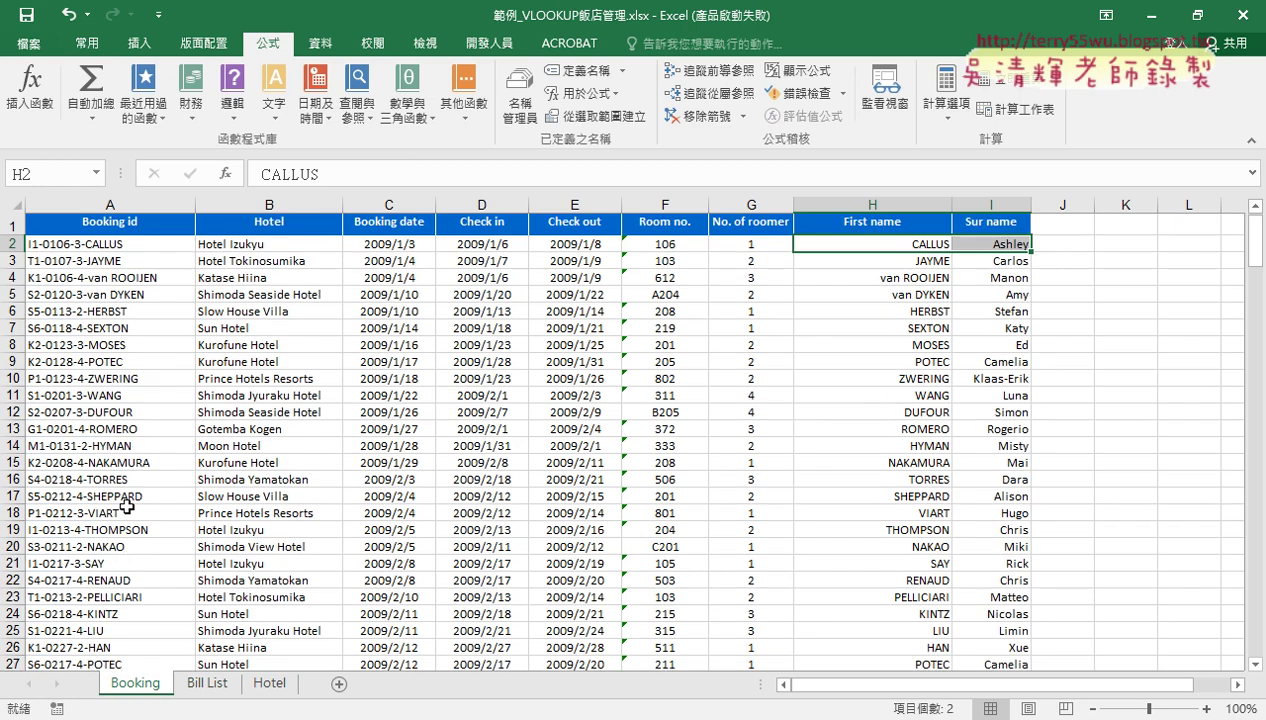
scroll(129, 508, "down", 4)
scroll(129, 508, "down", 4)
scroll(129, 508, "down", 6)
scroll(129, 508, "down", 2)
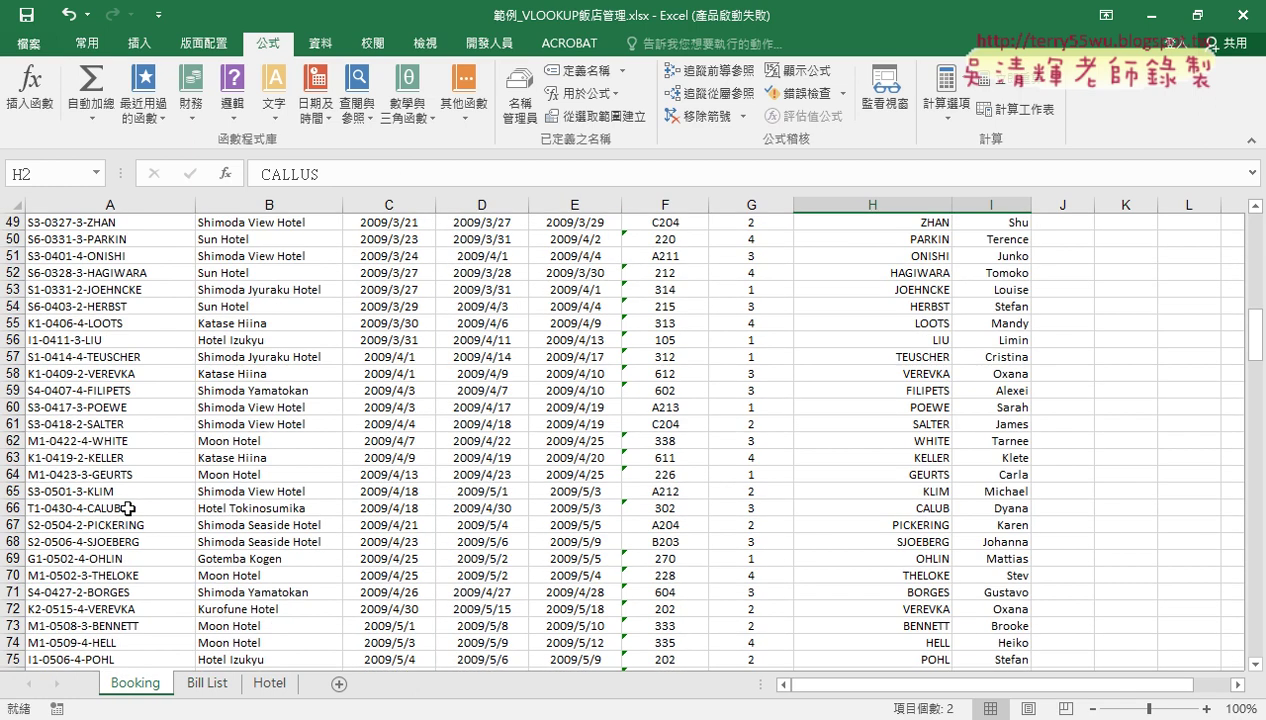
scroll(129, 508, "down", 9)
scroll(129, 508, "down", 4)
scroll(128, 509, "down", 6)
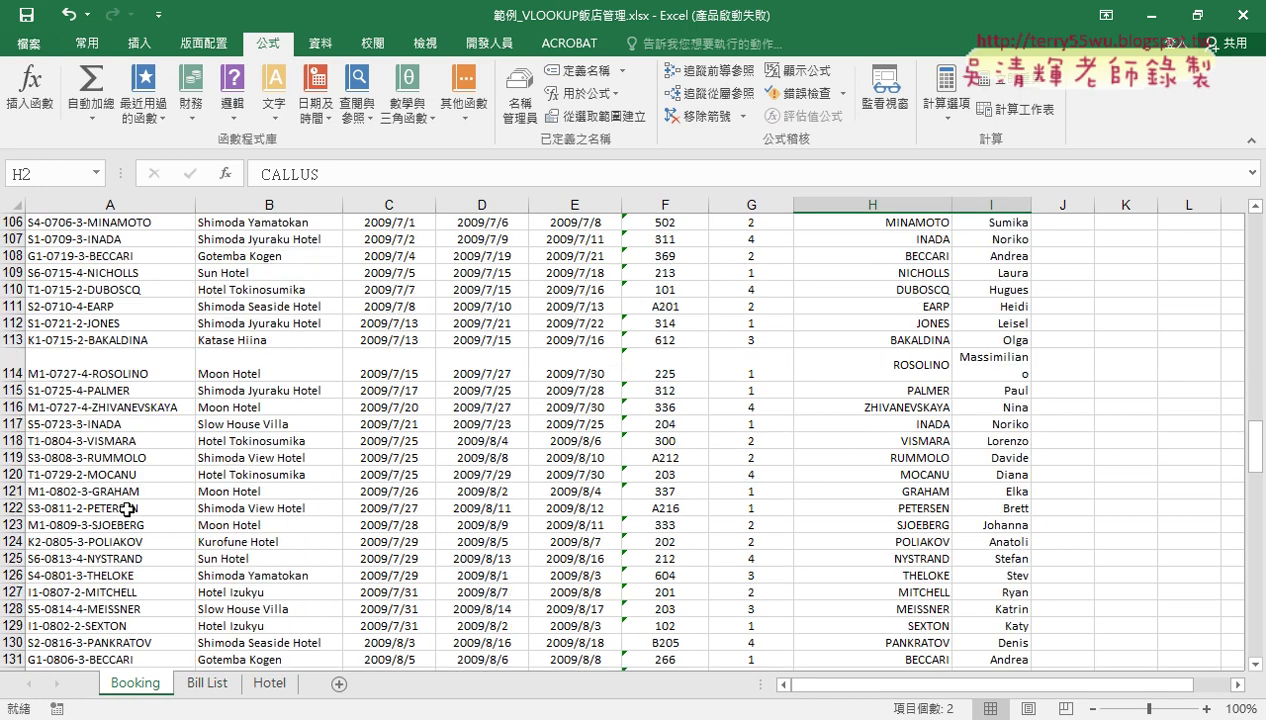
scroll(127, 509, "down", 2)
scroll(127, 509, "down", 6)
scroll(127, 509, "down", 3)
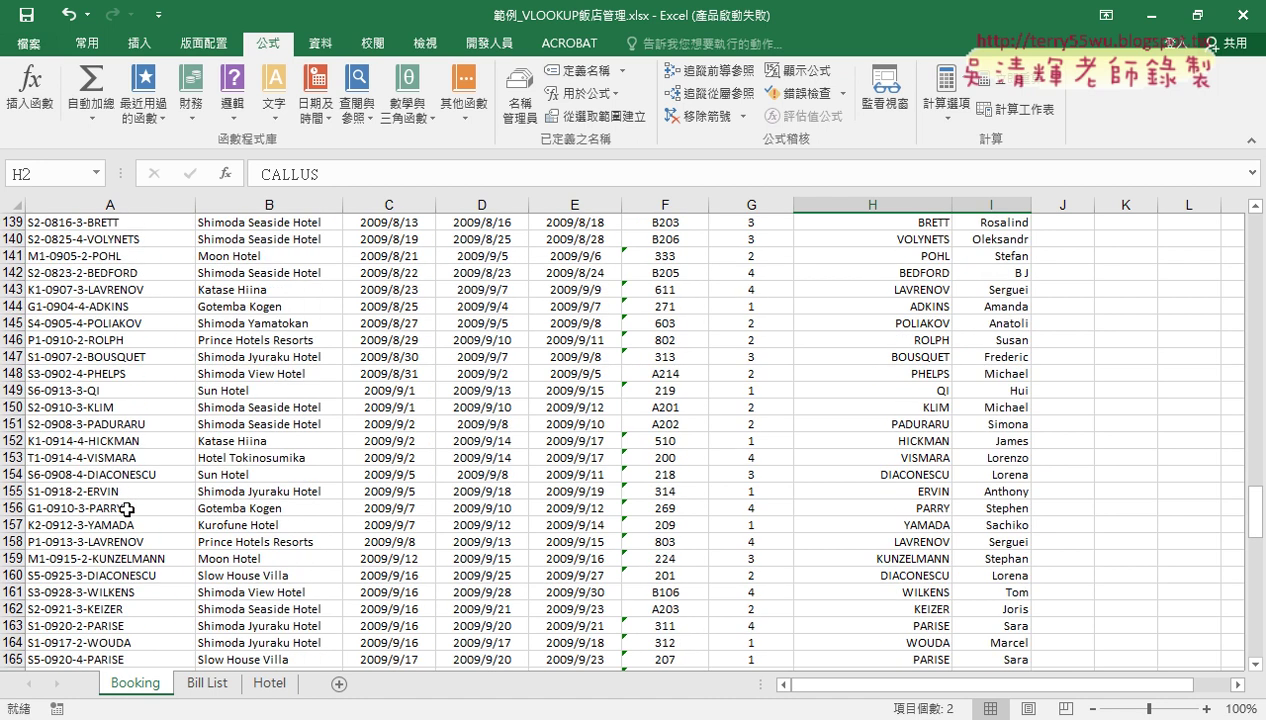
scroll(120, 510, "down", 6)
left_click(198, 683)
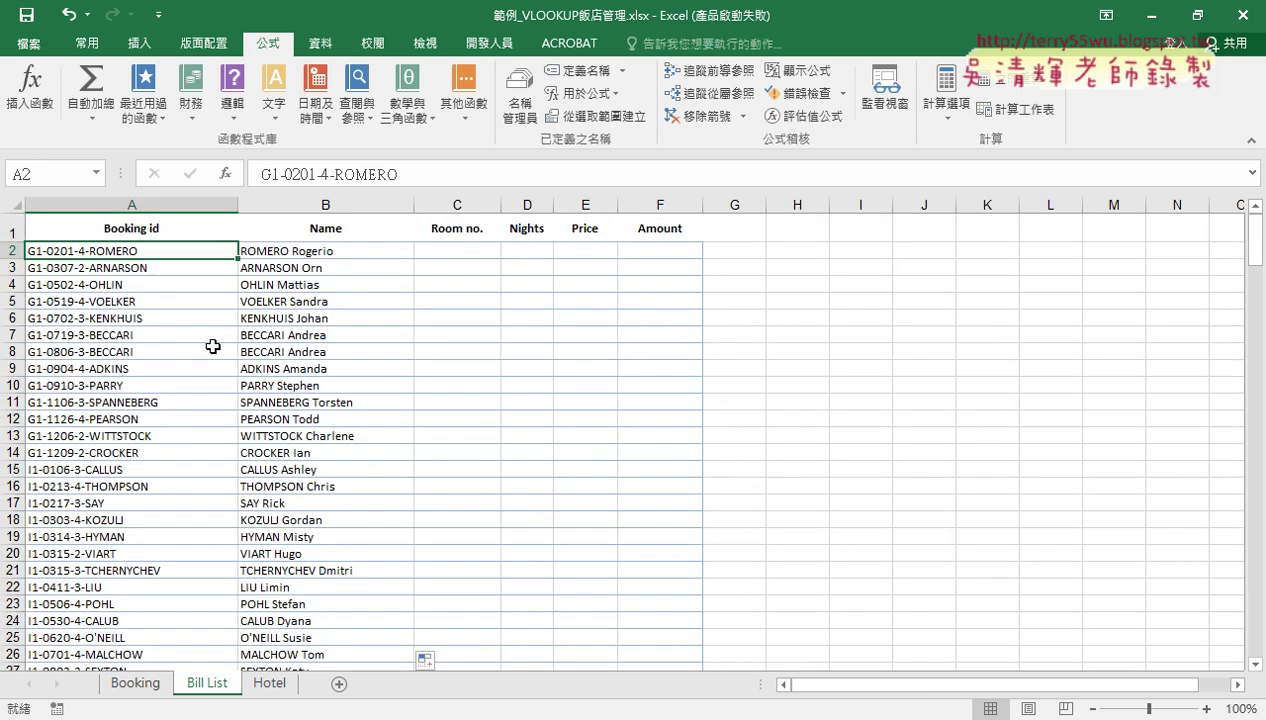
left_click(303, 251)
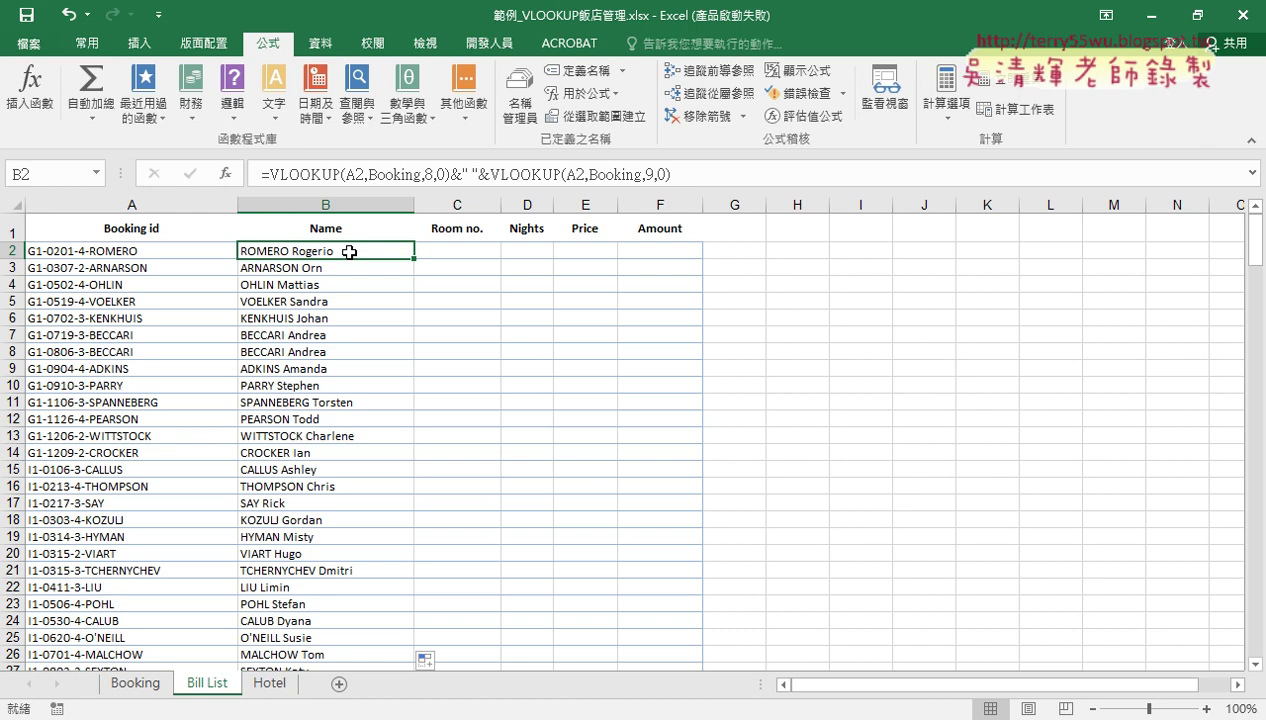
left_click(485, 256)
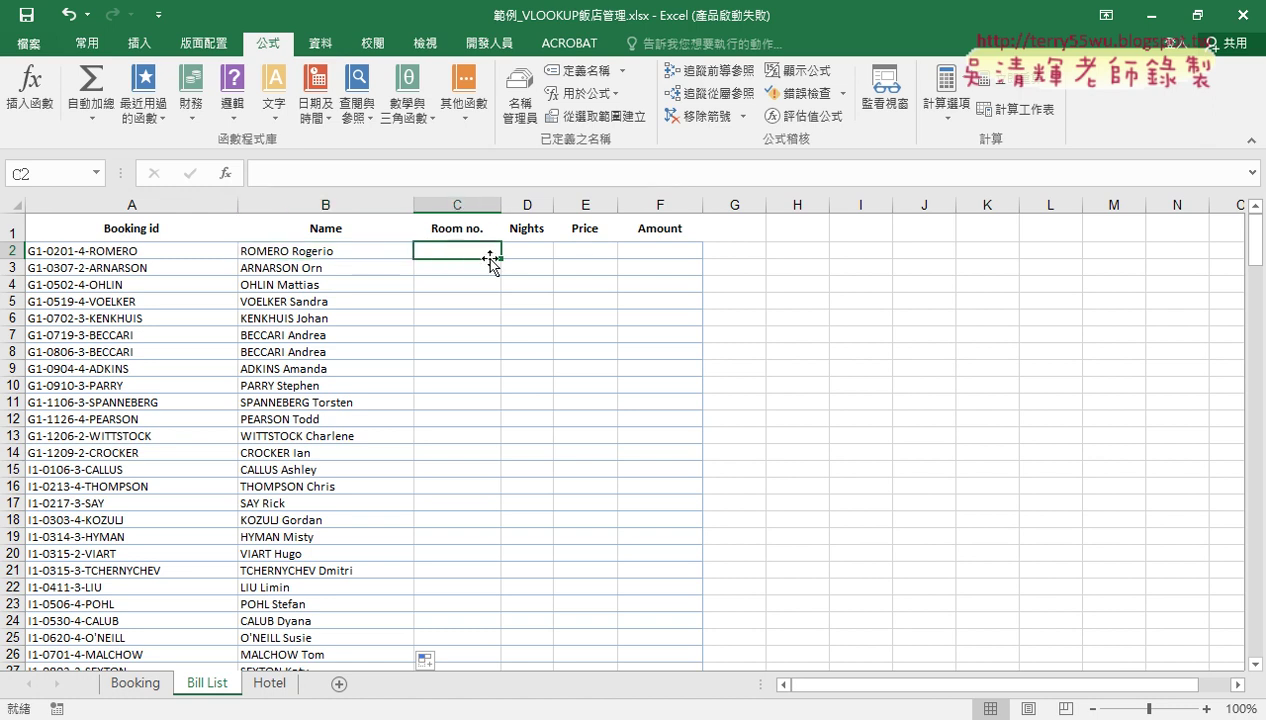
left_click(140, 684)
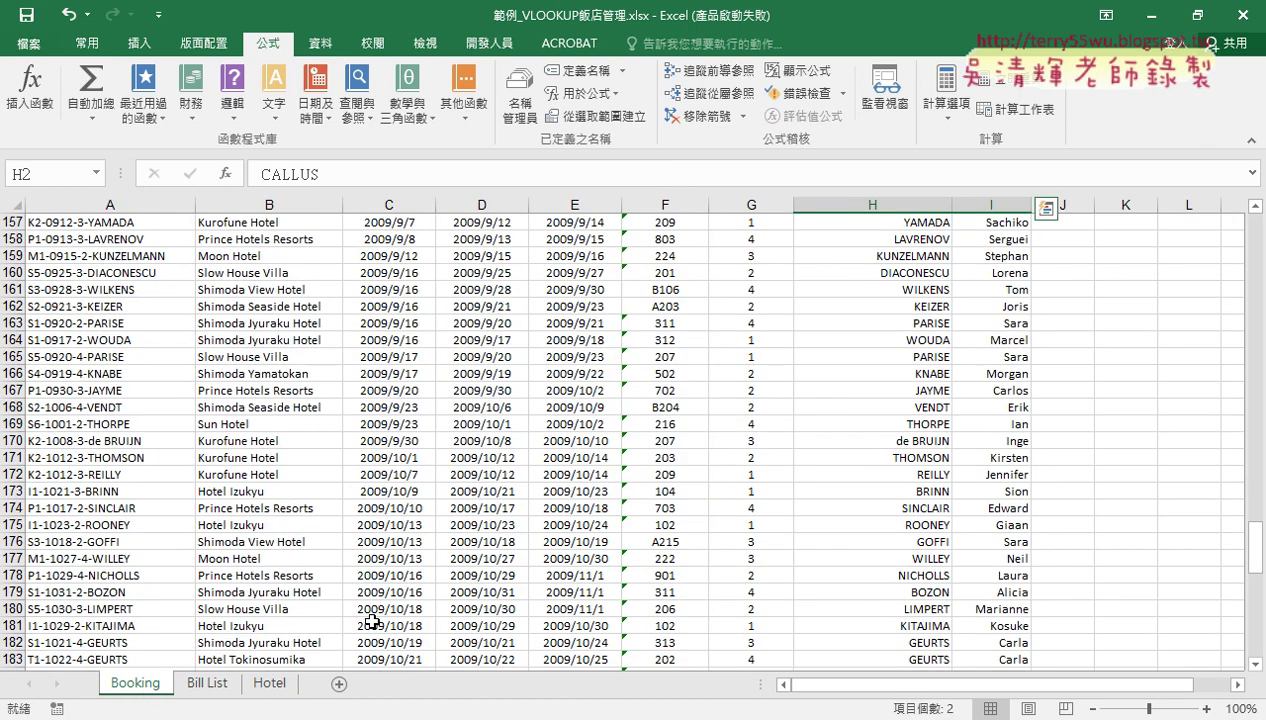
scroll(520, 560, "up", 12)
scroll(597, 568, "up", 9)
scroll(597, 568, "up", 15)
scroll(597, 568, "up", 11)
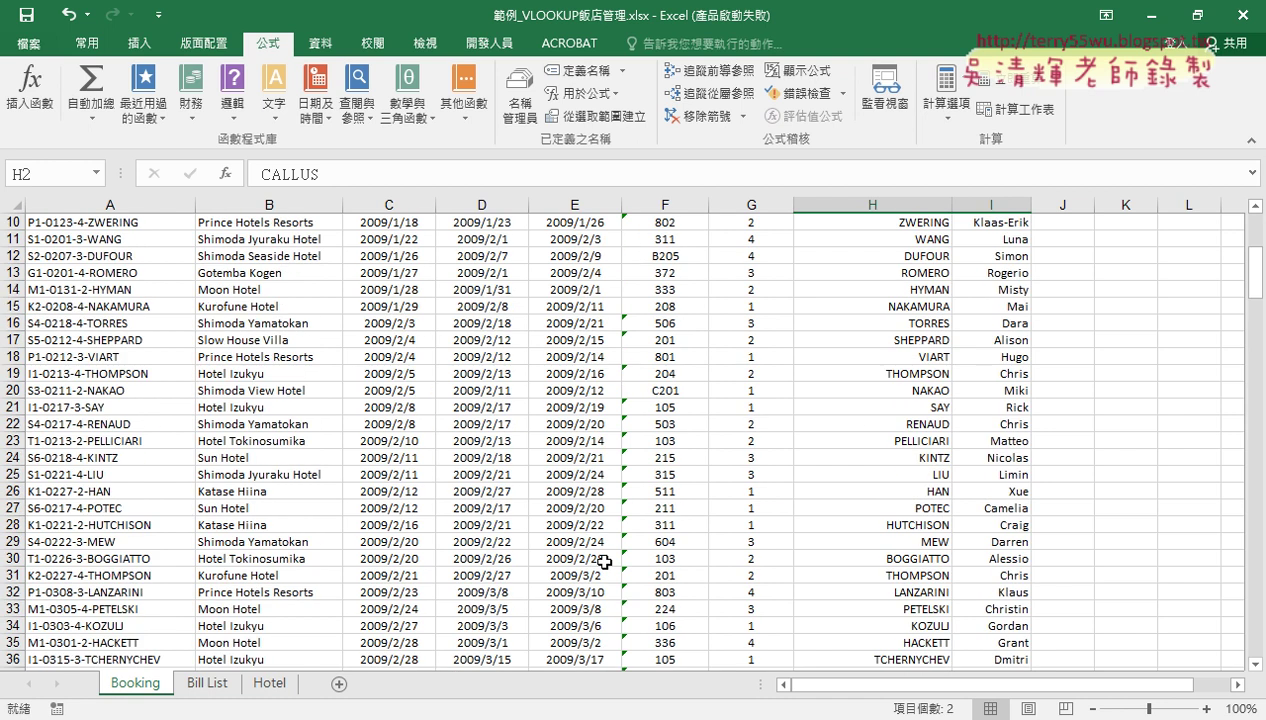
scroll(597, 568, "up", 3)
left_click(679, 203)
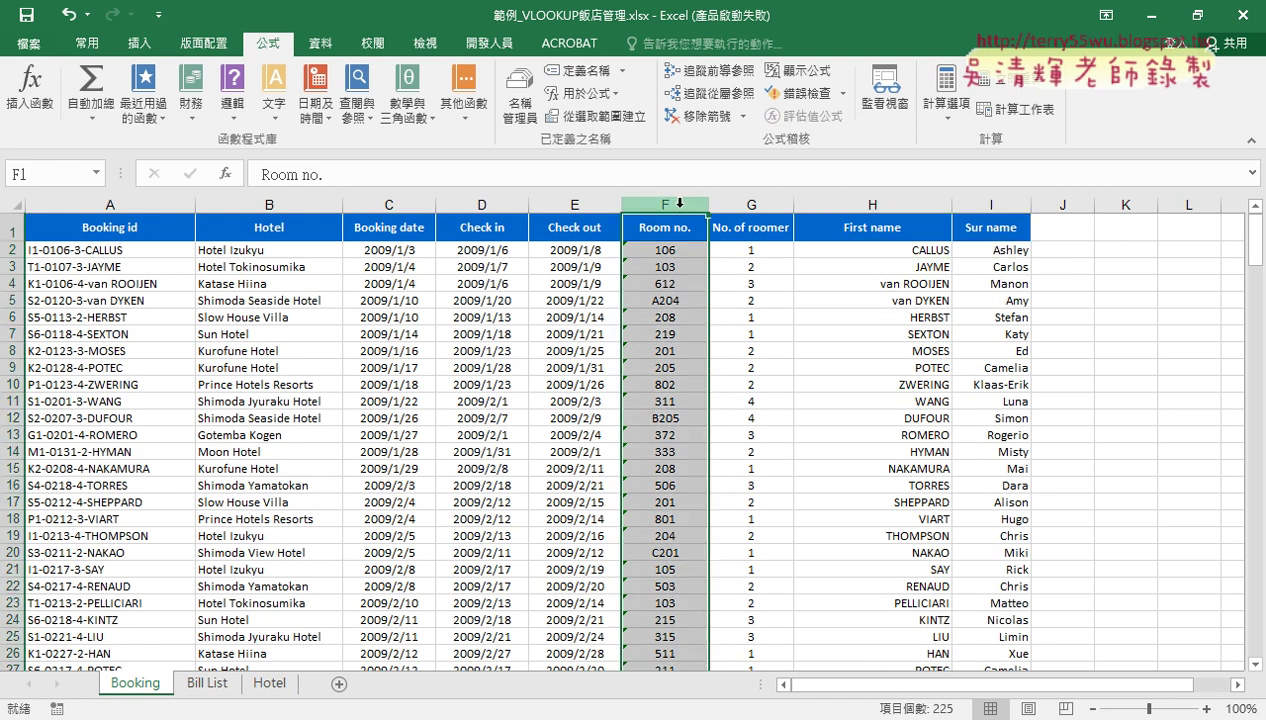
left_click(898, 199)
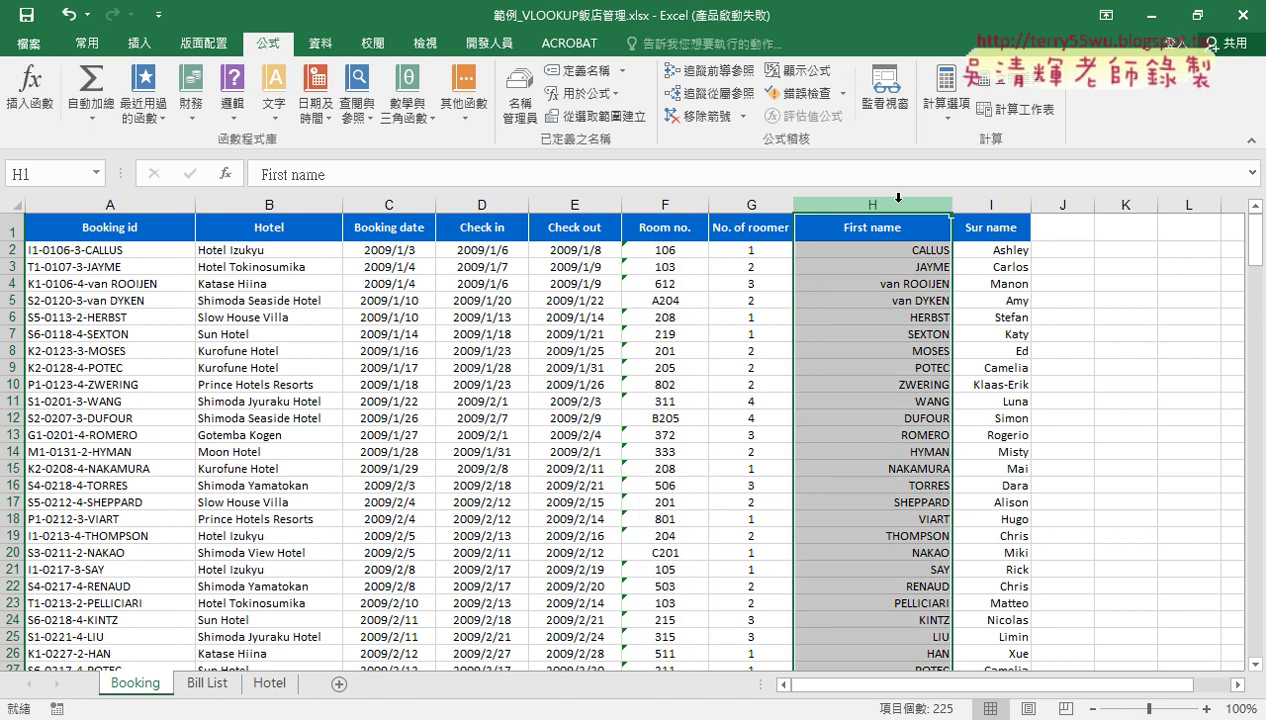
left_click(668, 199)
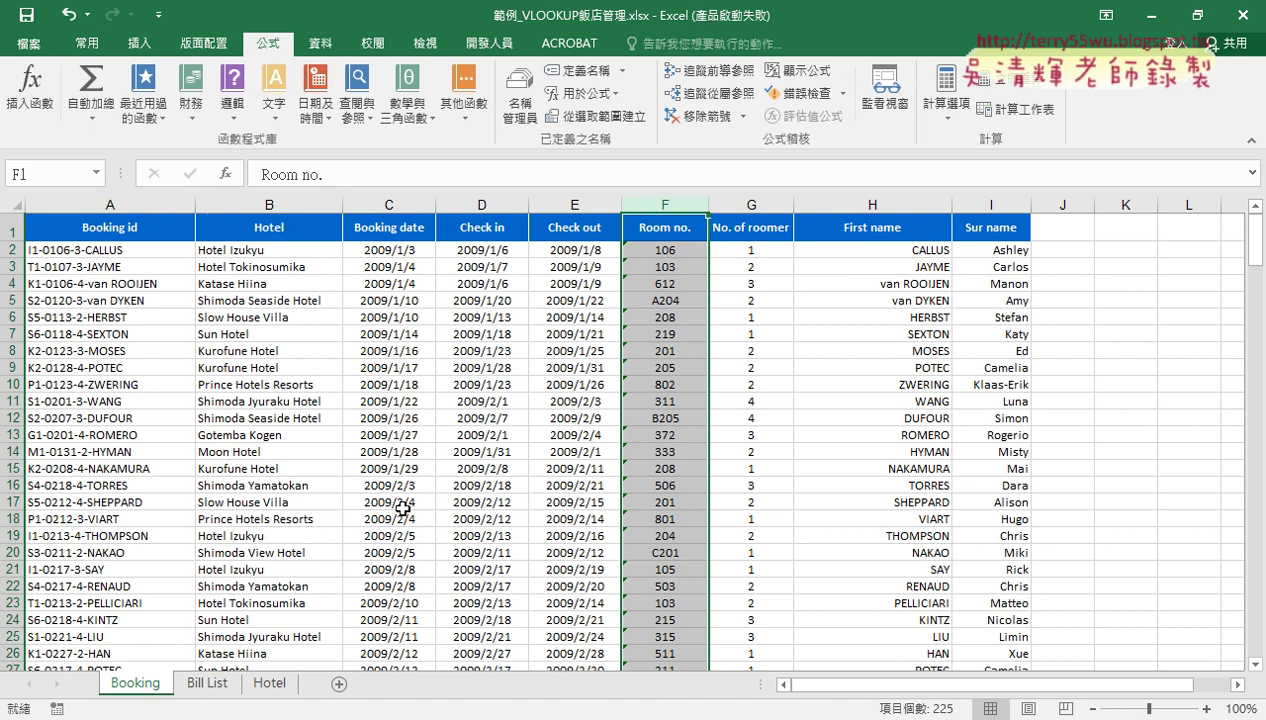
left_click(207, 684)
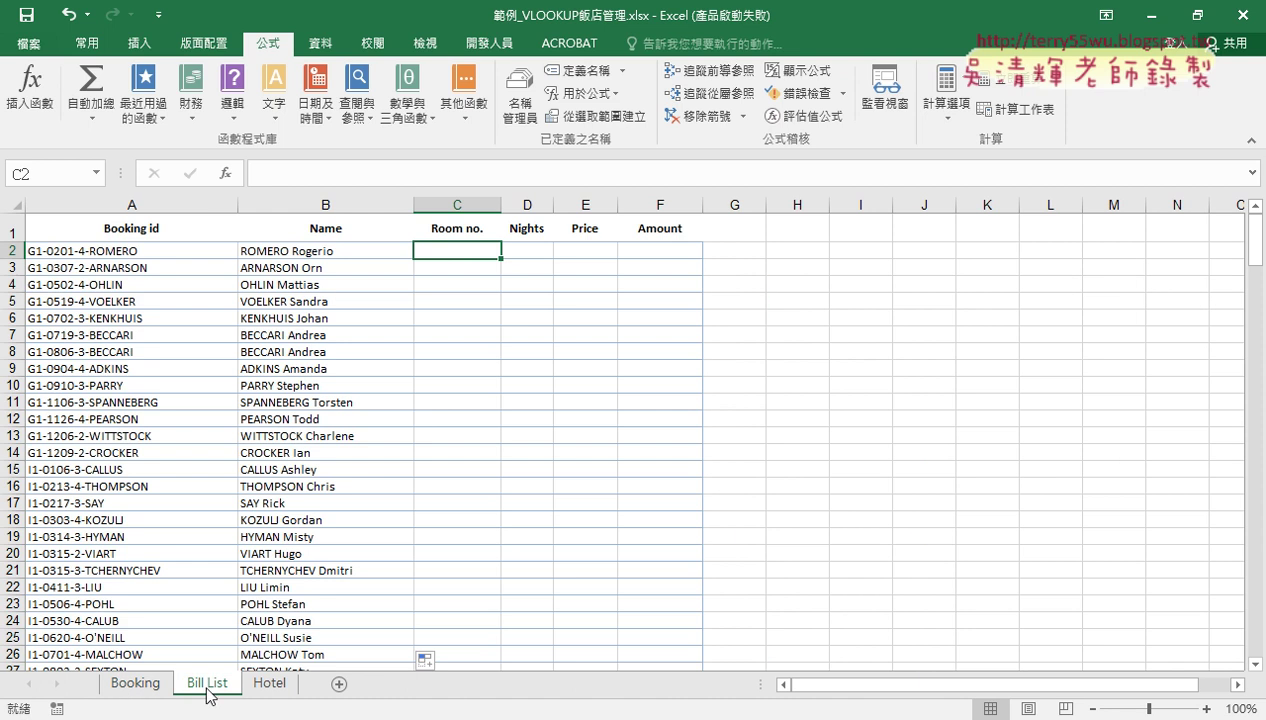
Copy VLOOKUP(A2,Booking,8,0) from B2's formula, leaving B2 unchanged.
left_click(347, 248)
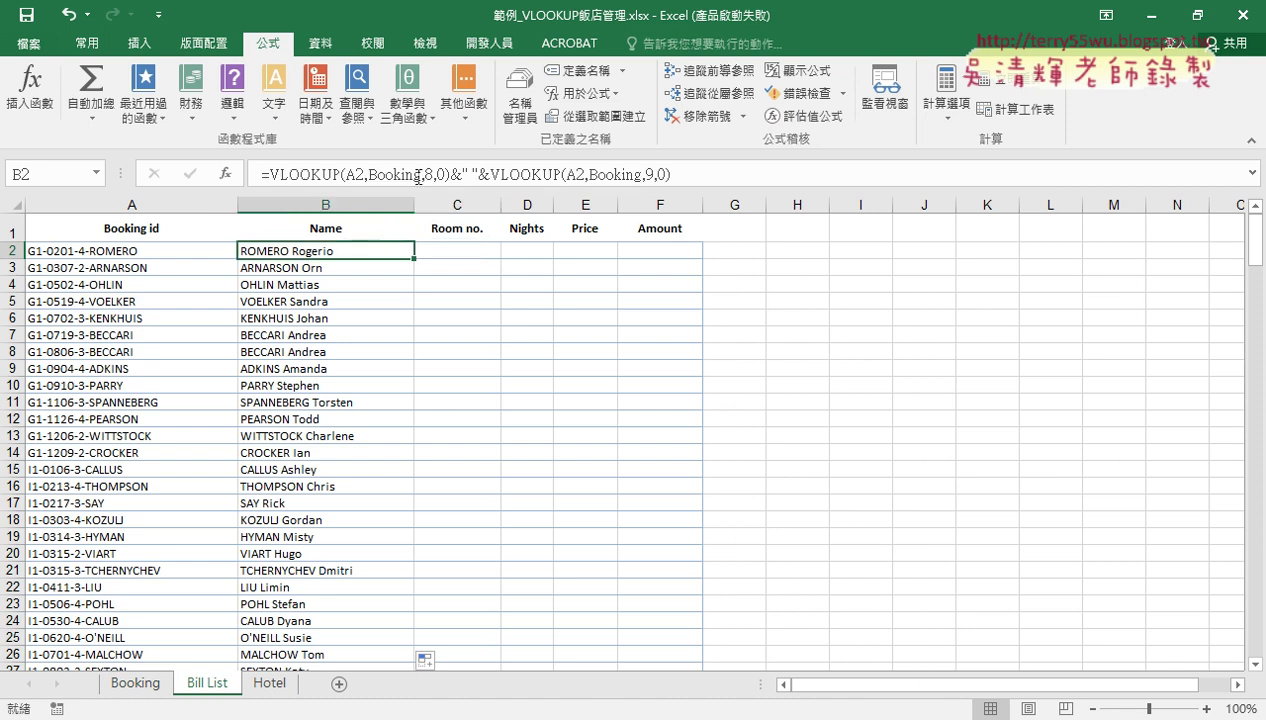
left_click_drag(455, 176, 276, 174)
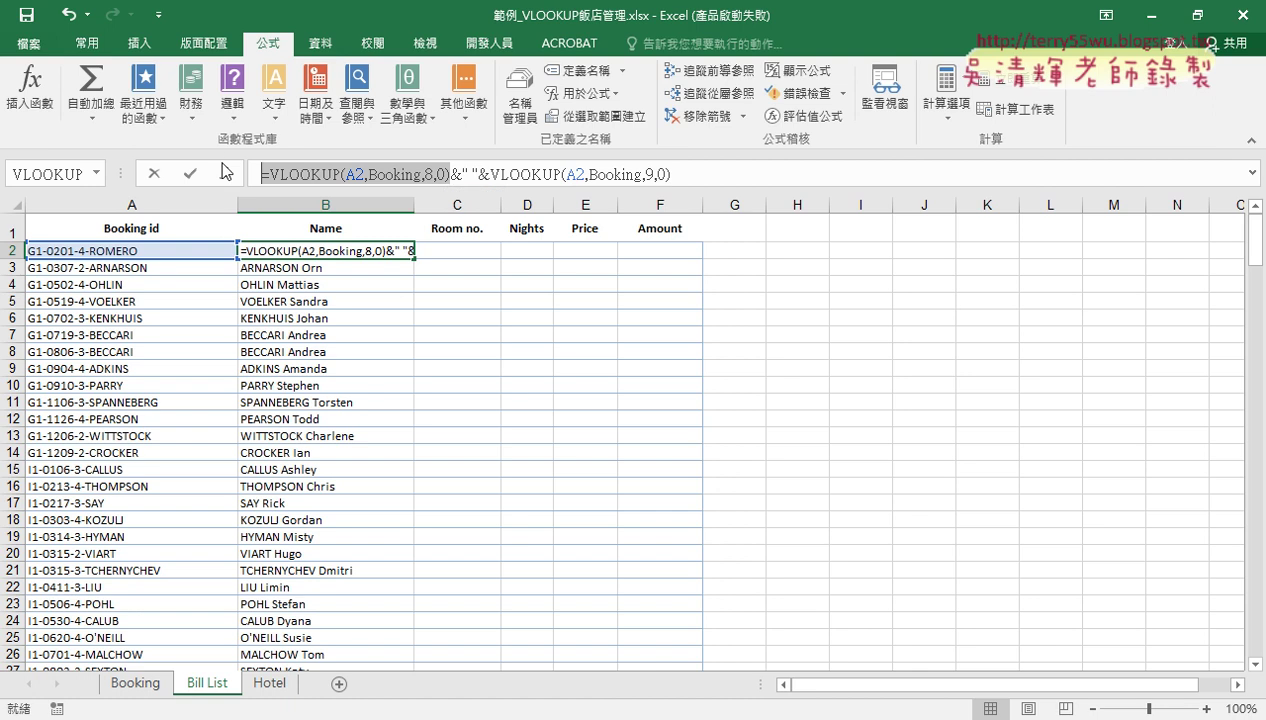
right_click(424, 174)
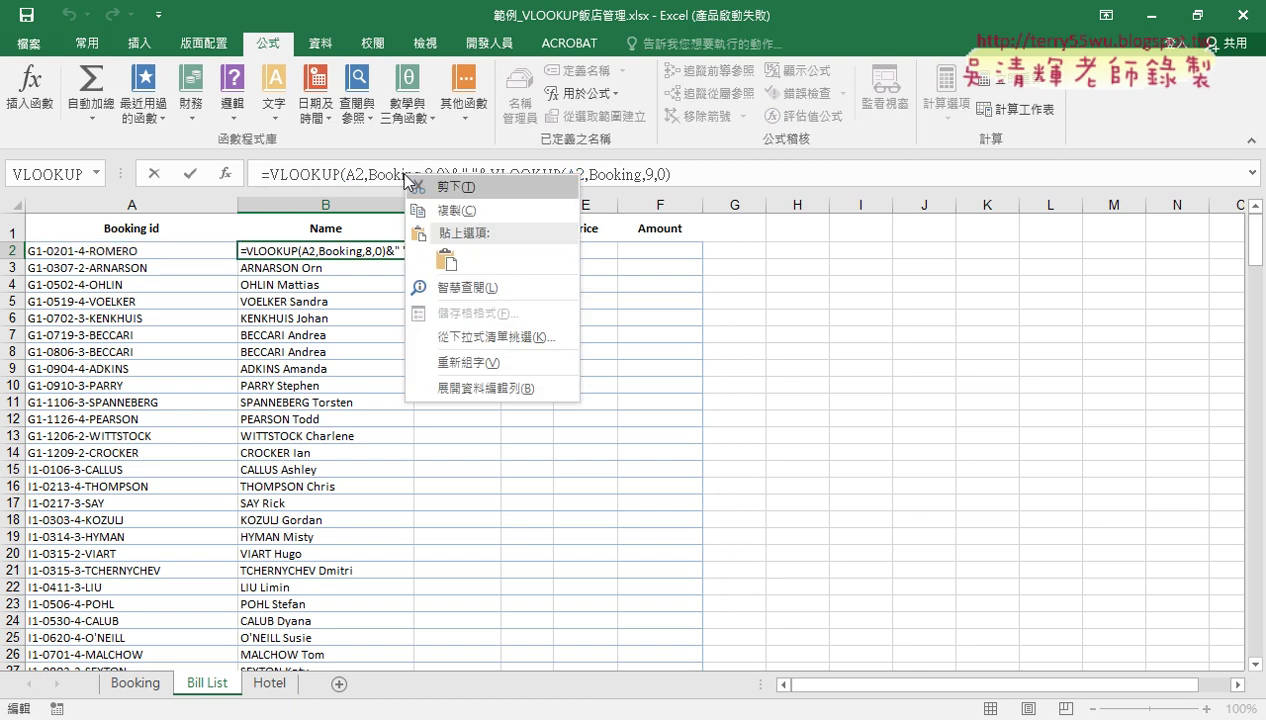
left_click(448, 207)
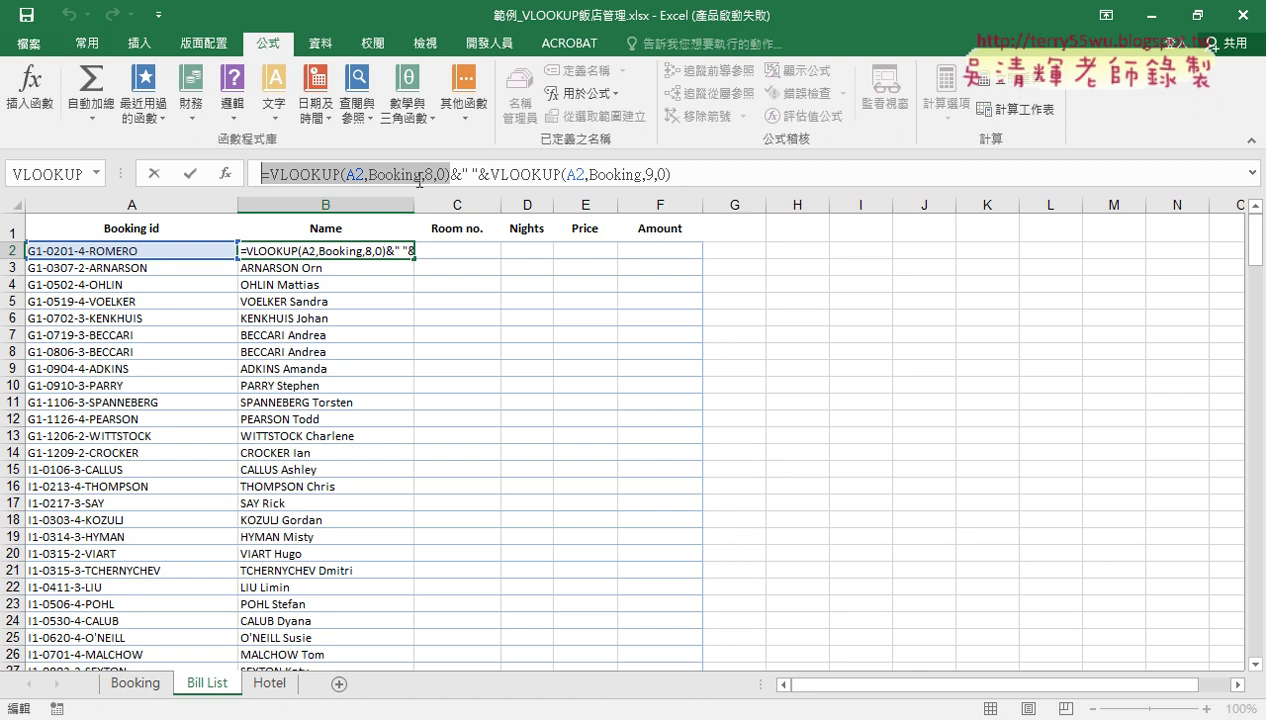
left_click(155, 175)
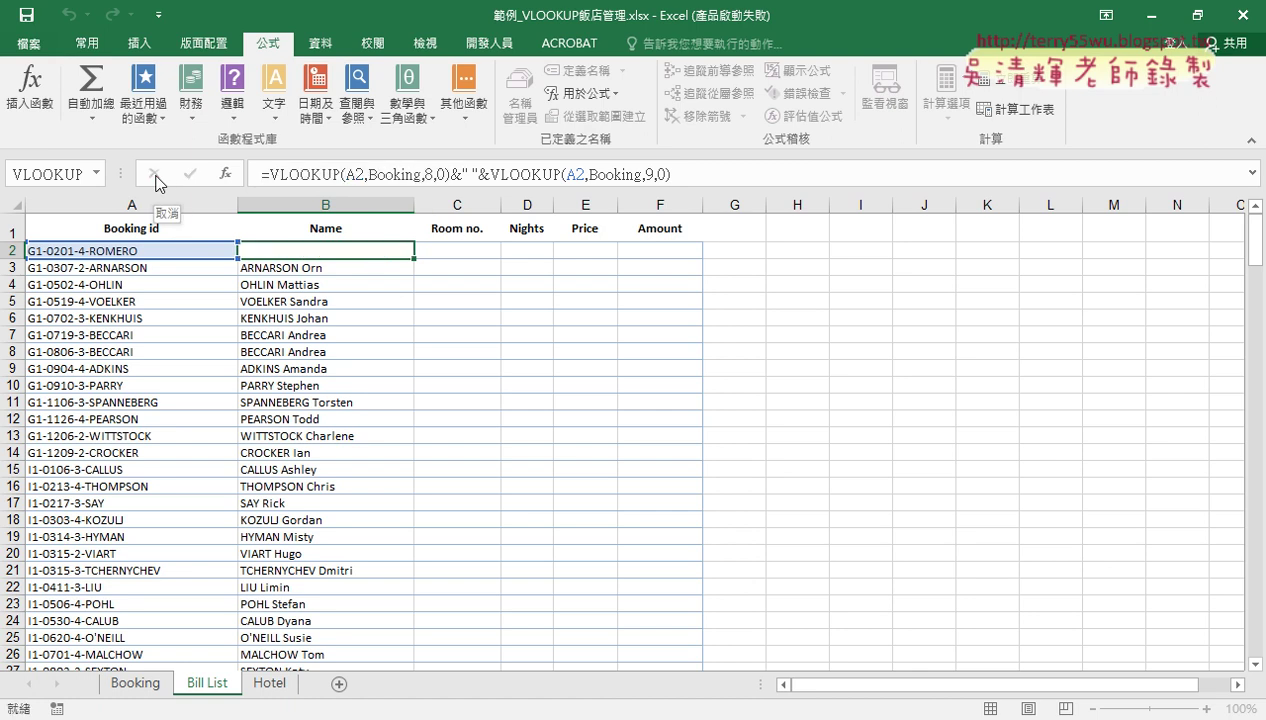
left_click(155, 175)
Put =VLOOKUP(A2,Booking,6,0) in C2, showing 372, and fill it down the Room no. column.
left_click(452, 251)
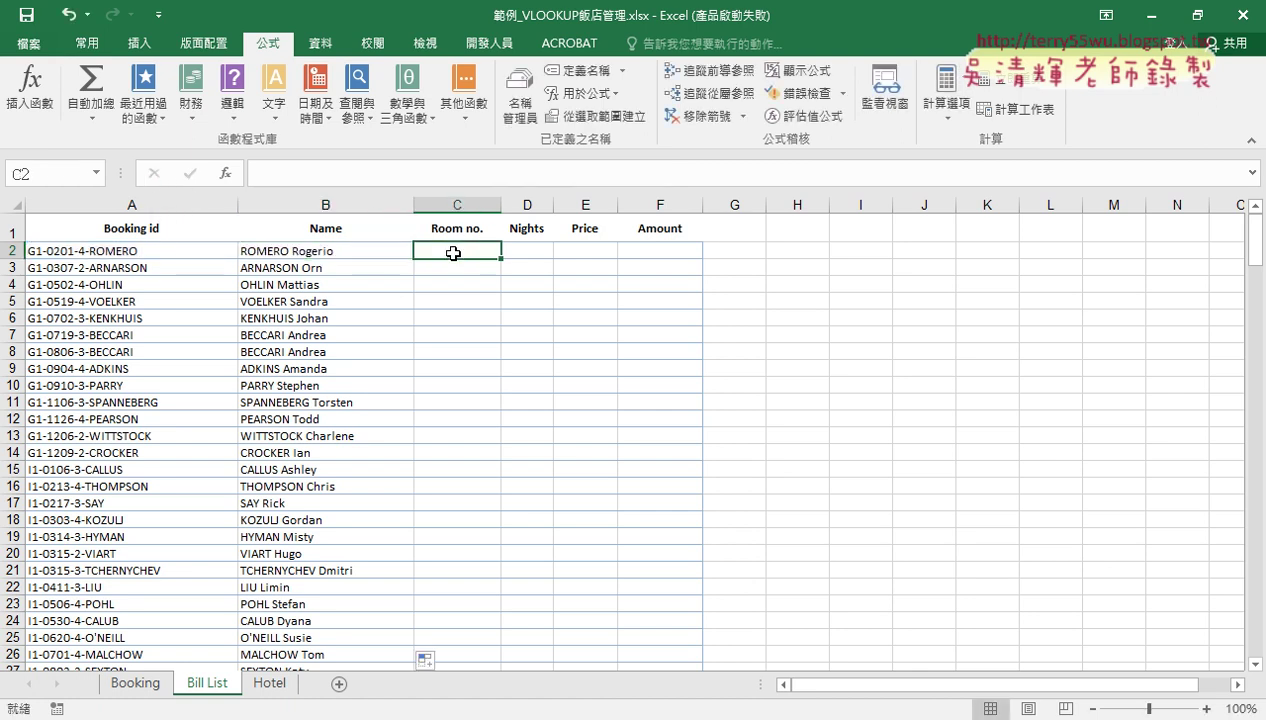
right_click(321, 168)
left_click(356, 249)
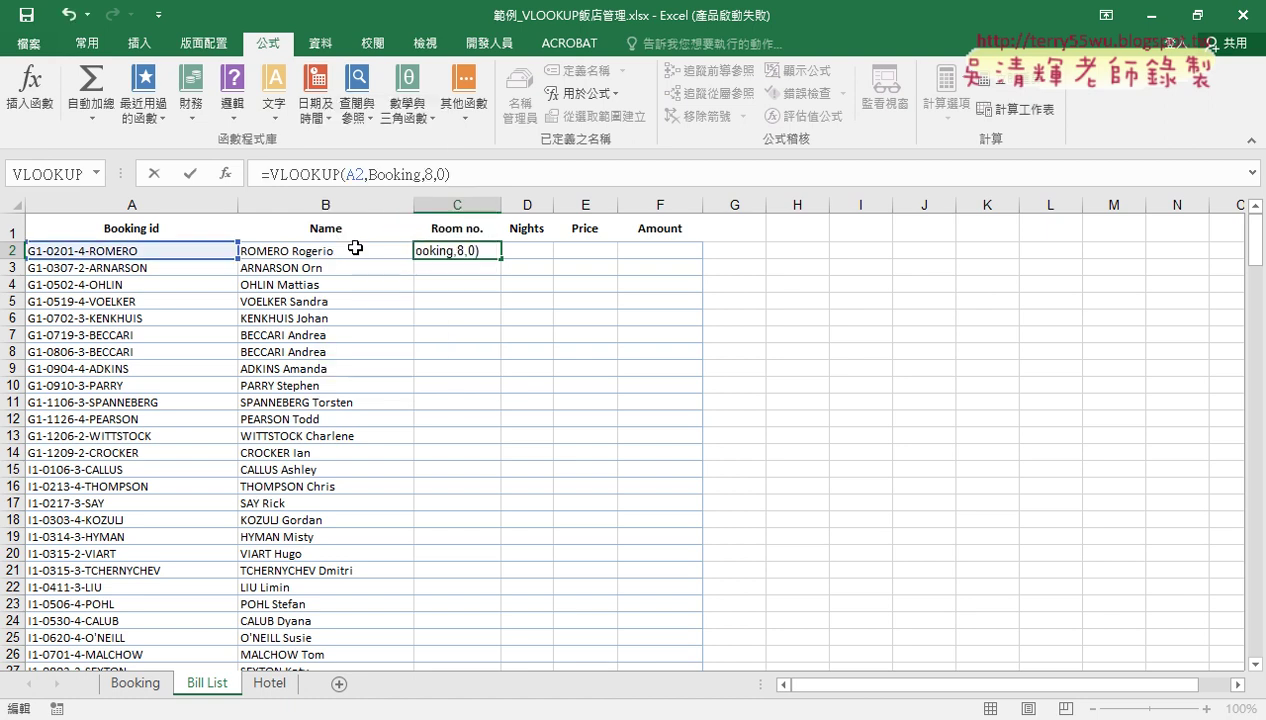
double_click(429, 175)
type("6")
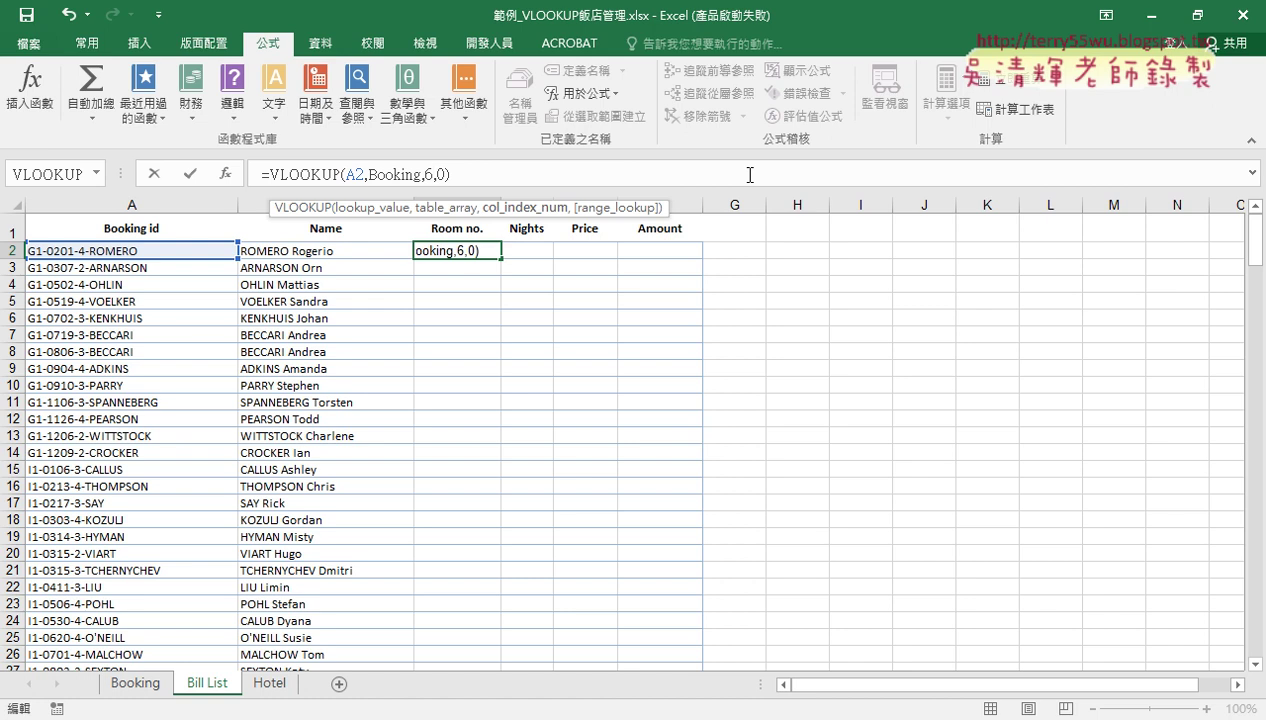
left_click(189, 173)
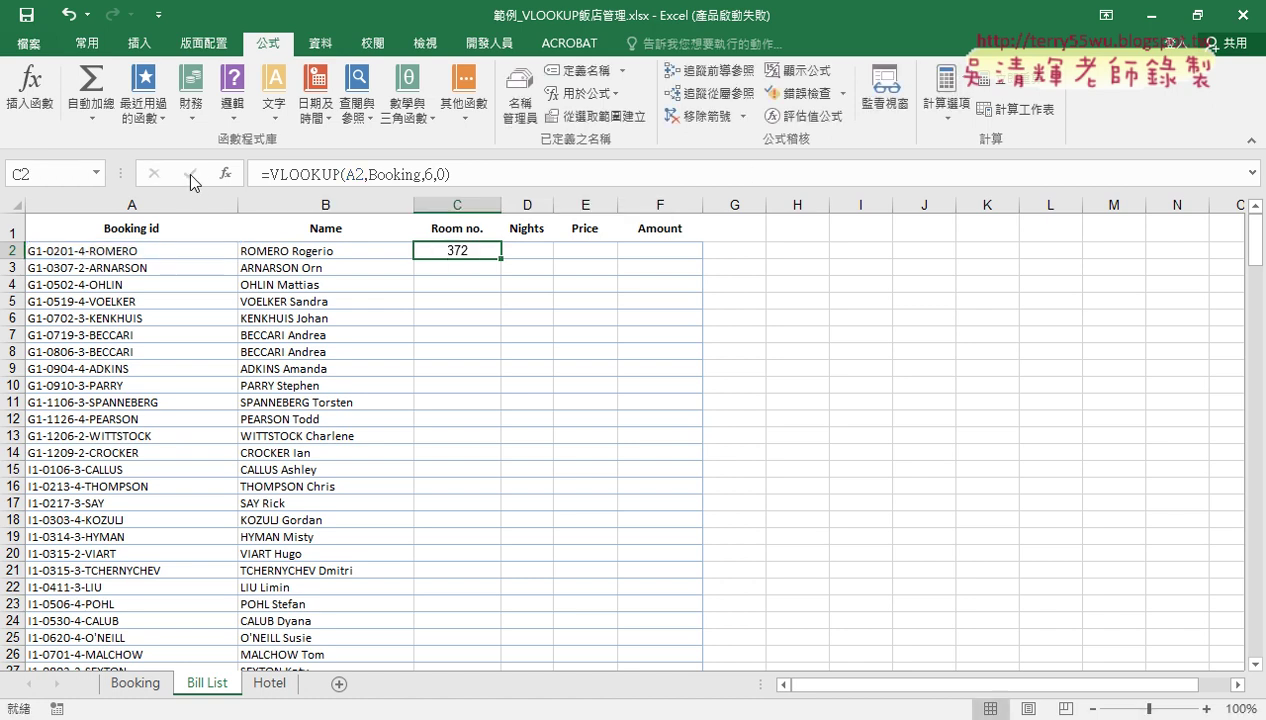
double_click(501, 258)
left_click(537, 252)
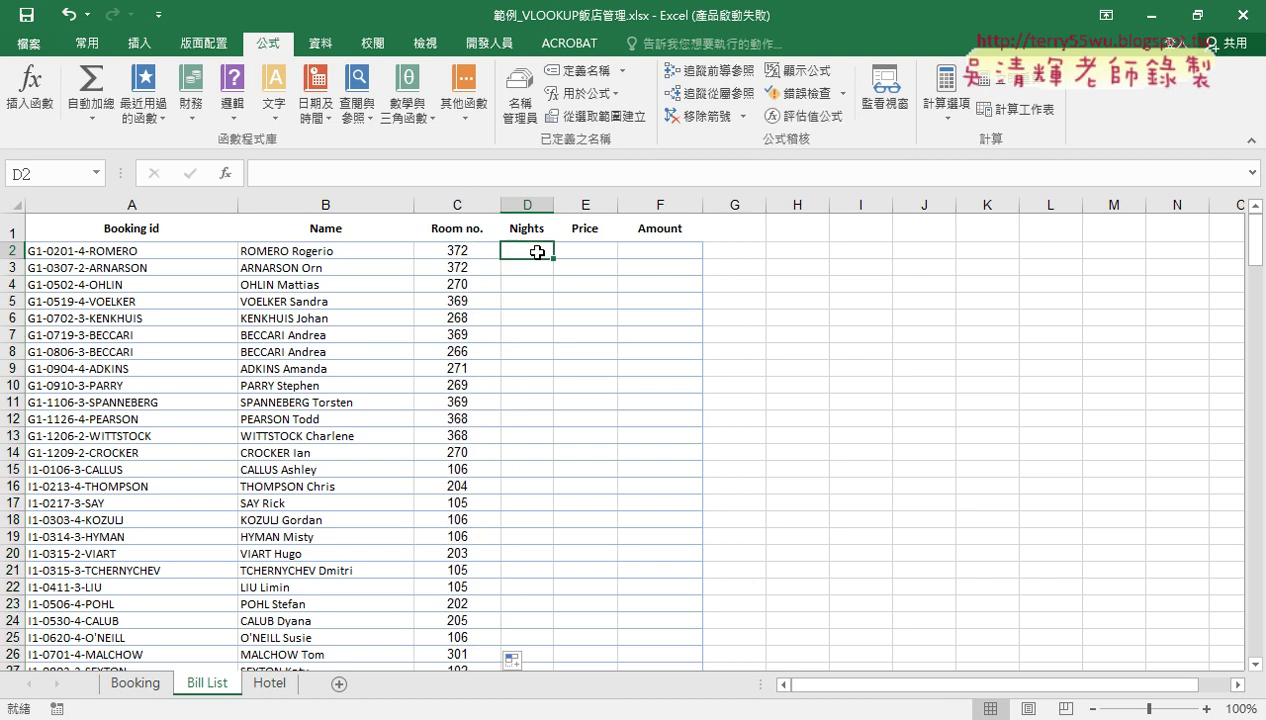
left_click(145, 678)
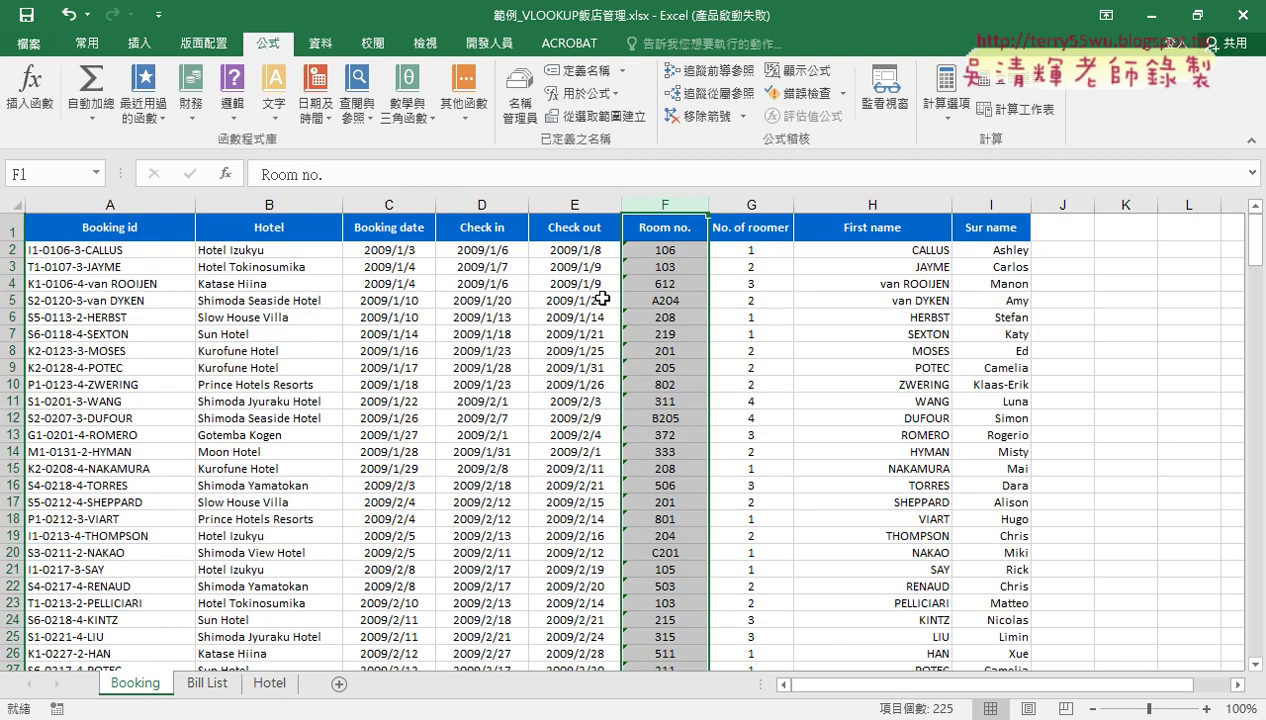
left_click(558, 253)
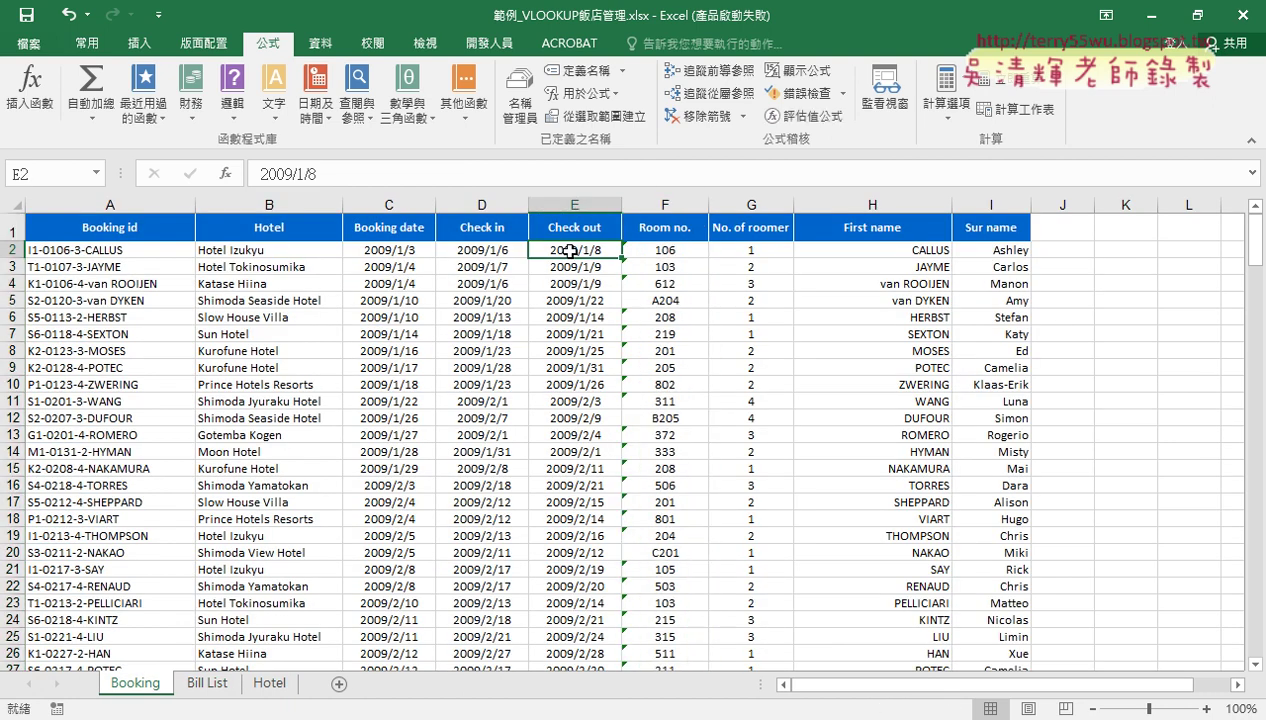
left_click(487, 251)
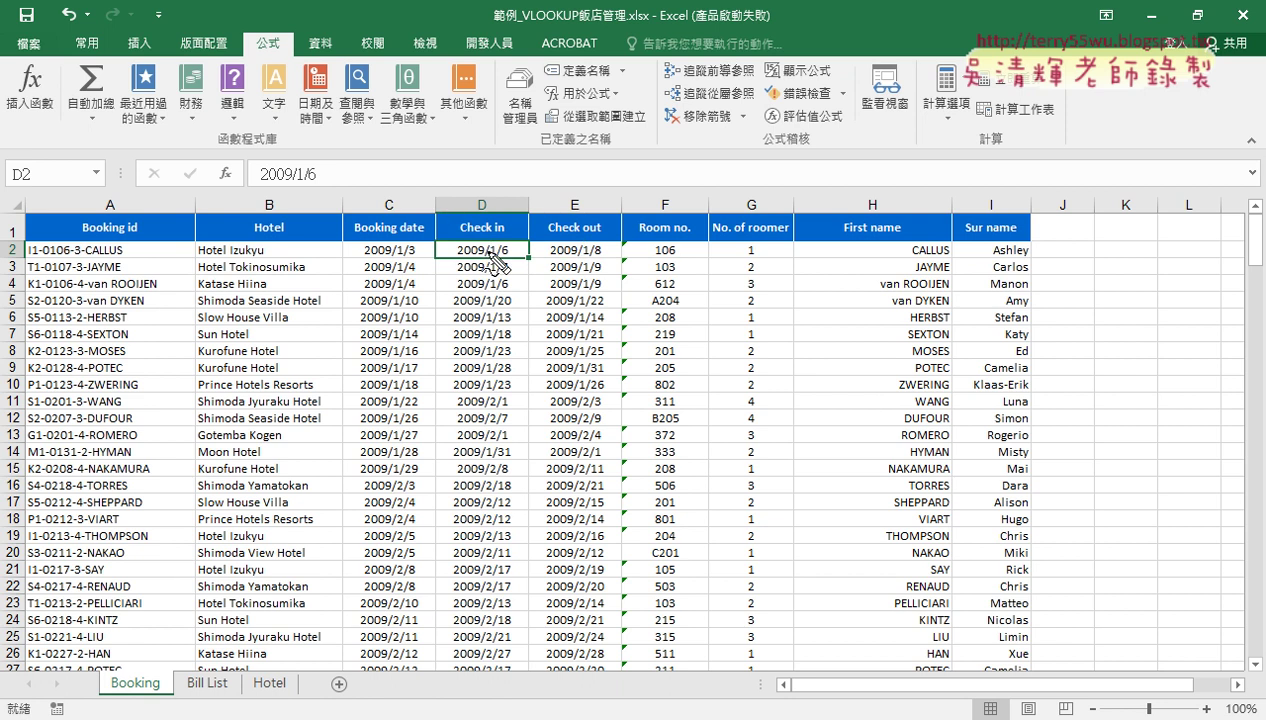
left_click_drag(614, 235, 537, 236)
mouse_move(606, 156)
left_mouse_down()
mouse_move(500, 142)
mouse_move(487, 168)
mouse_move(578, 152)
left_mouse_up()
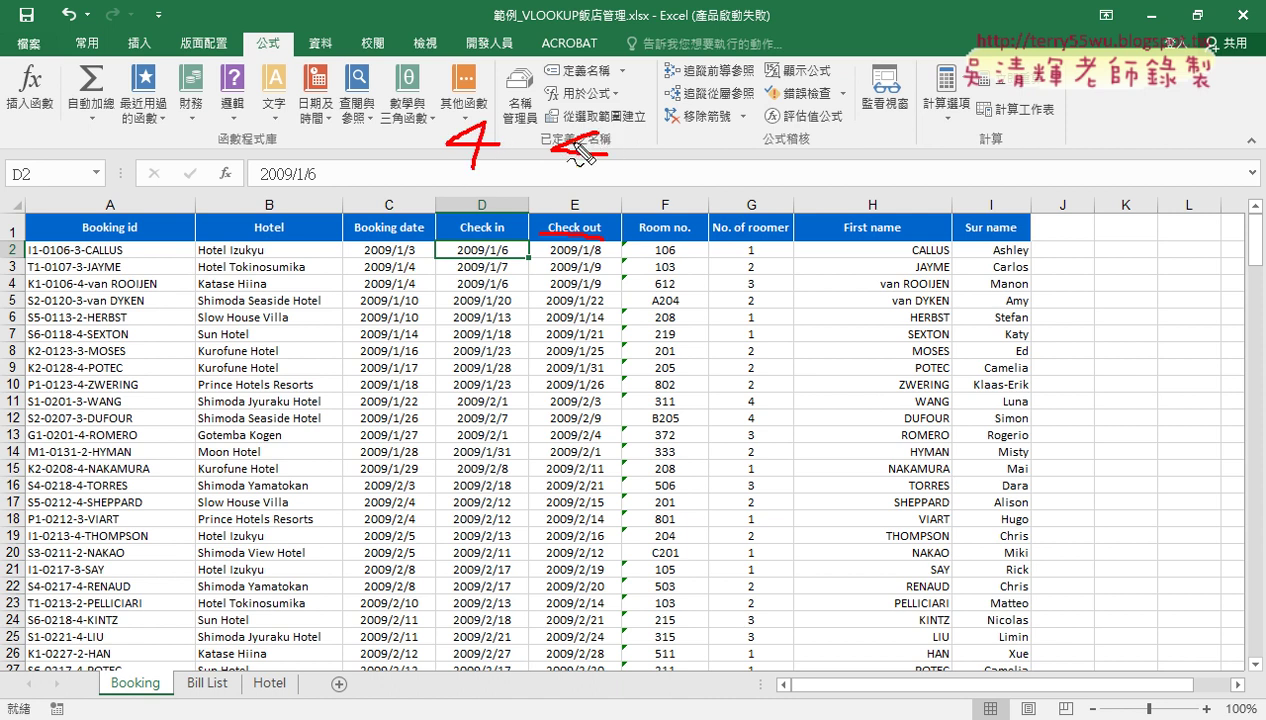
key("Escape")
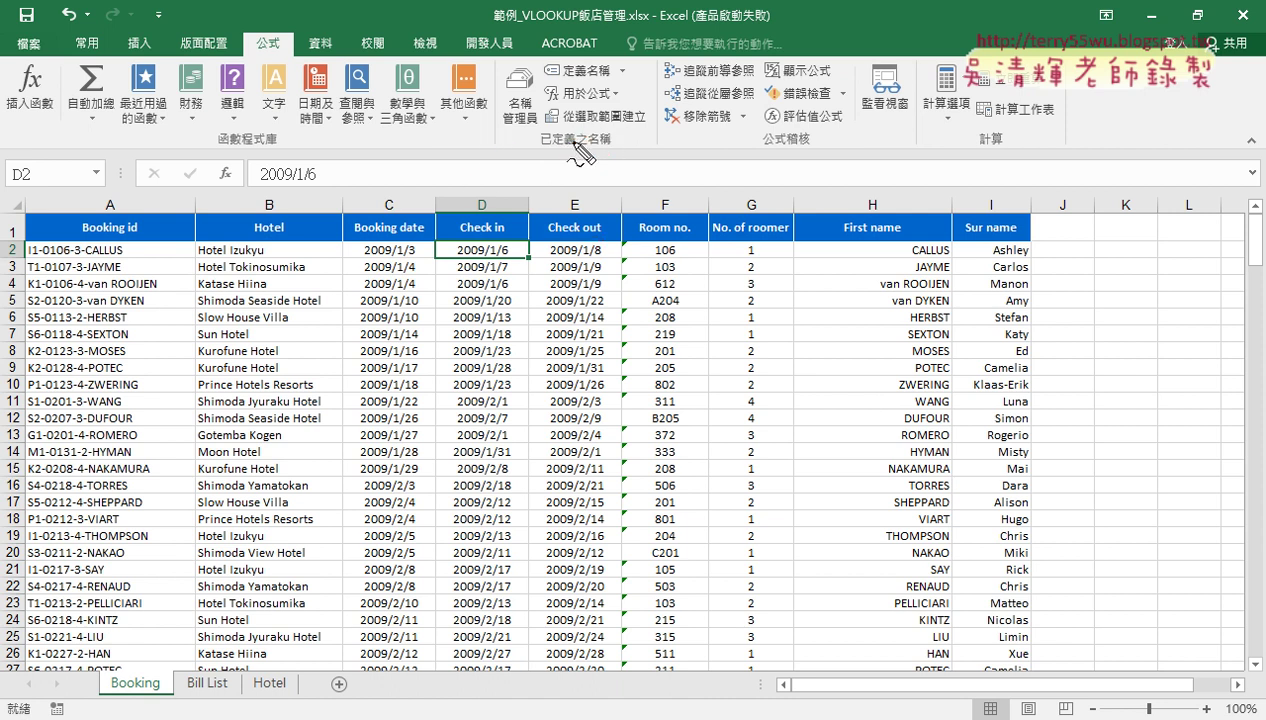
left_click_drag(612, 99, 586, 150)
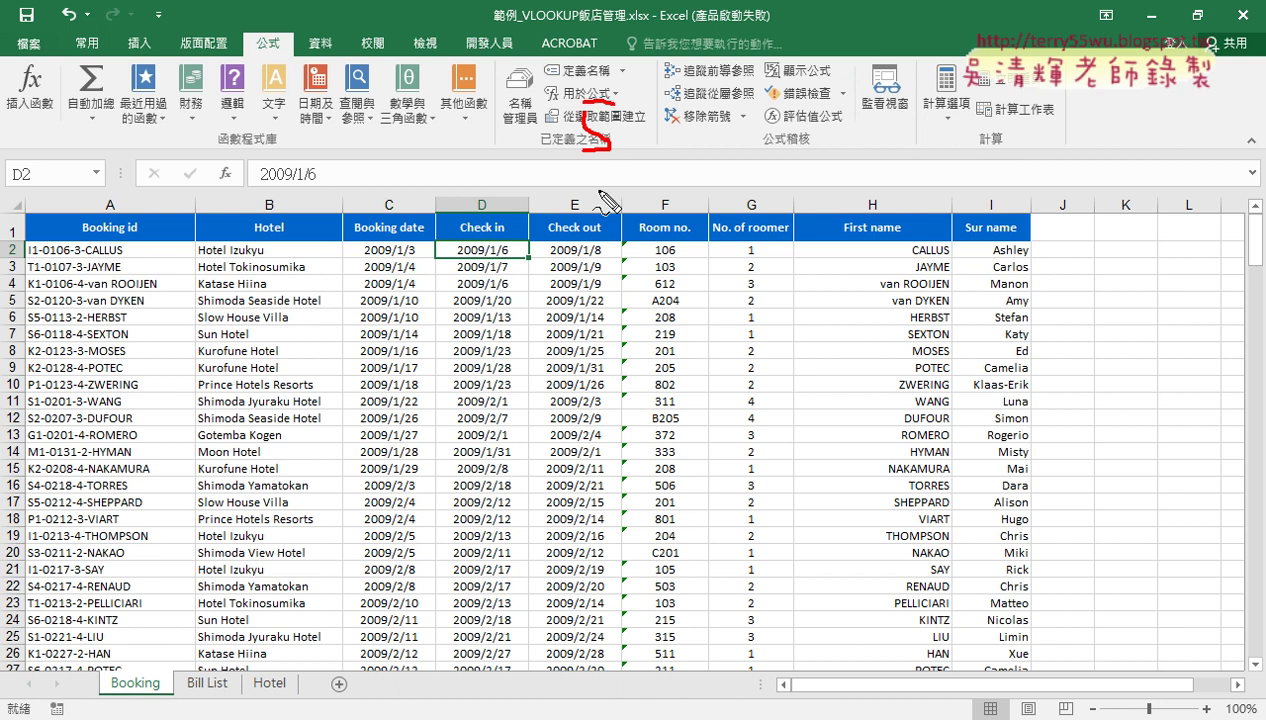
mouse_move(480, 87)
left_mouse_down()
mouse_move(445, 110)
mouse_move(495, 113)
mouse_move(476, 150)
left_mouse_up()
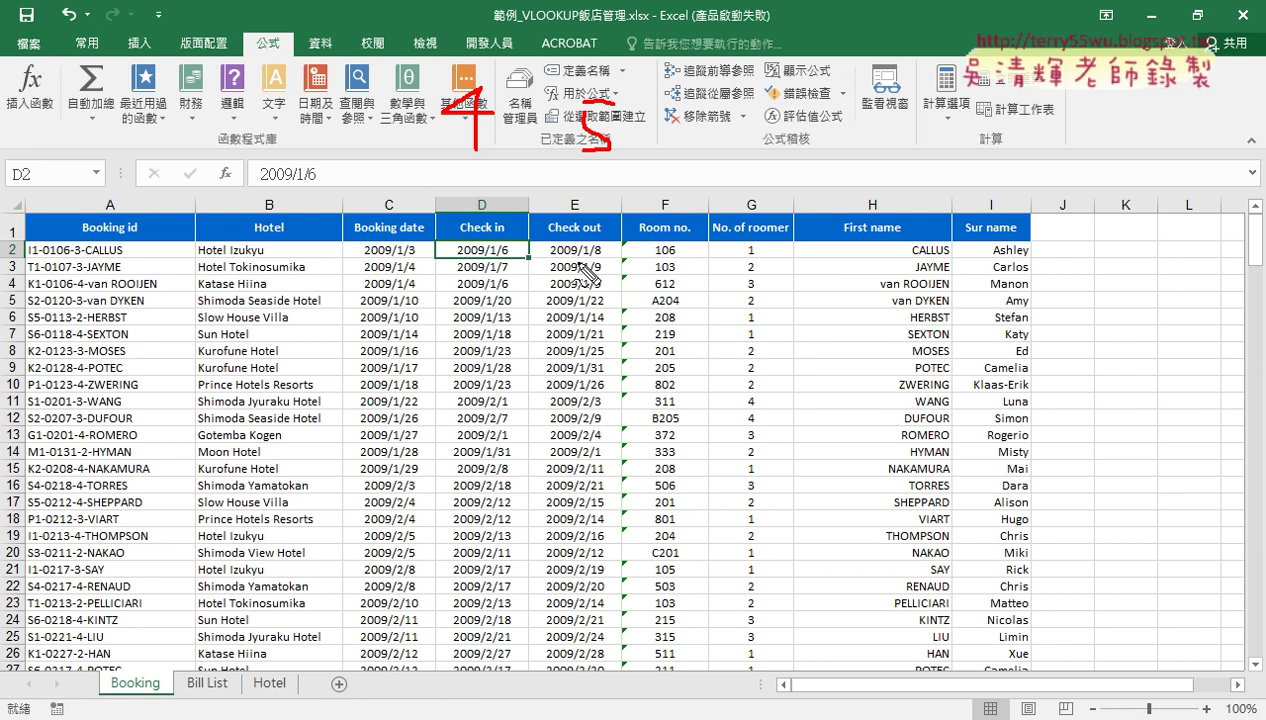
key("Escape")
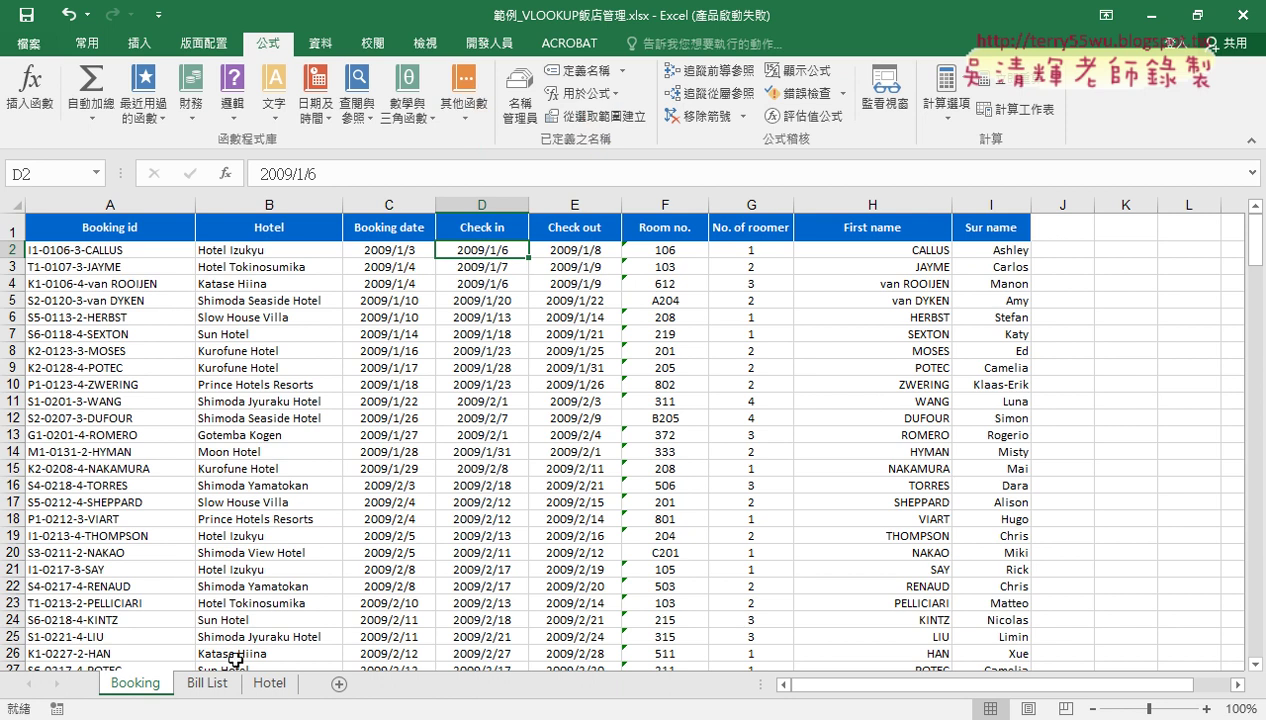
left_click(210, 683)
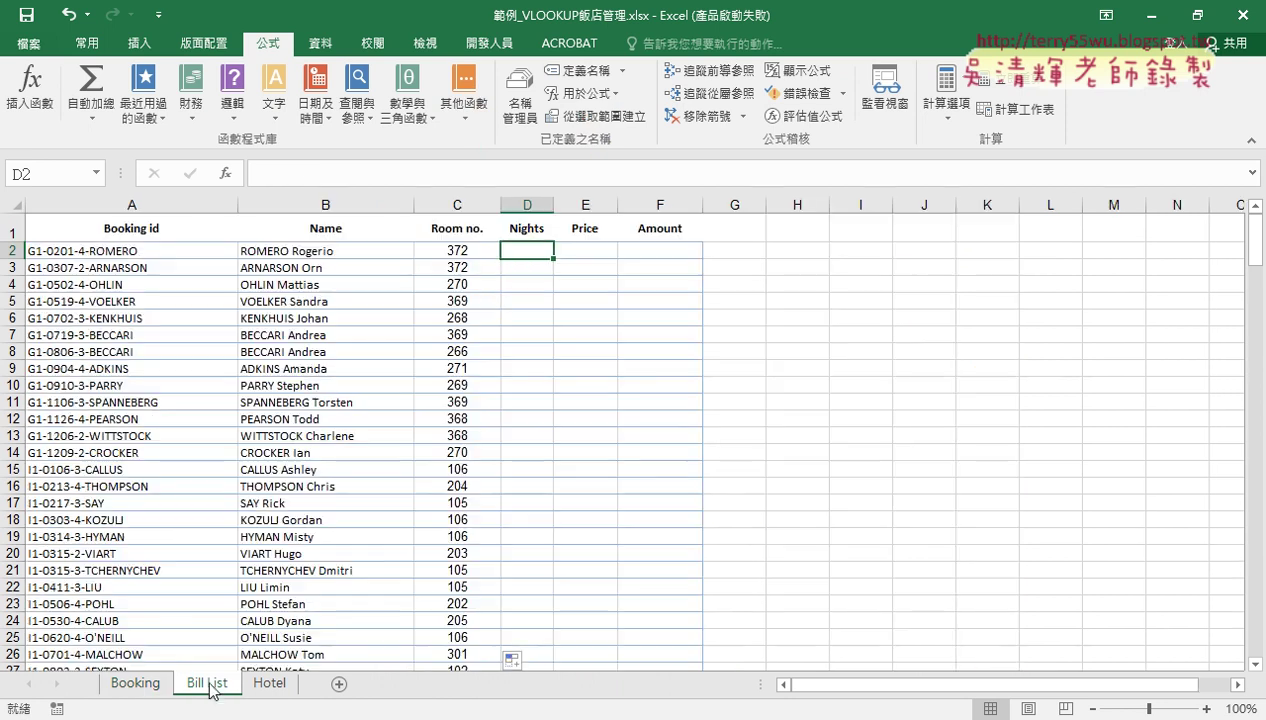
Copy the Room no. VLOOKUP formula text from C2 without changing C2.
left_click(452, 247)
left_click(443, 173)
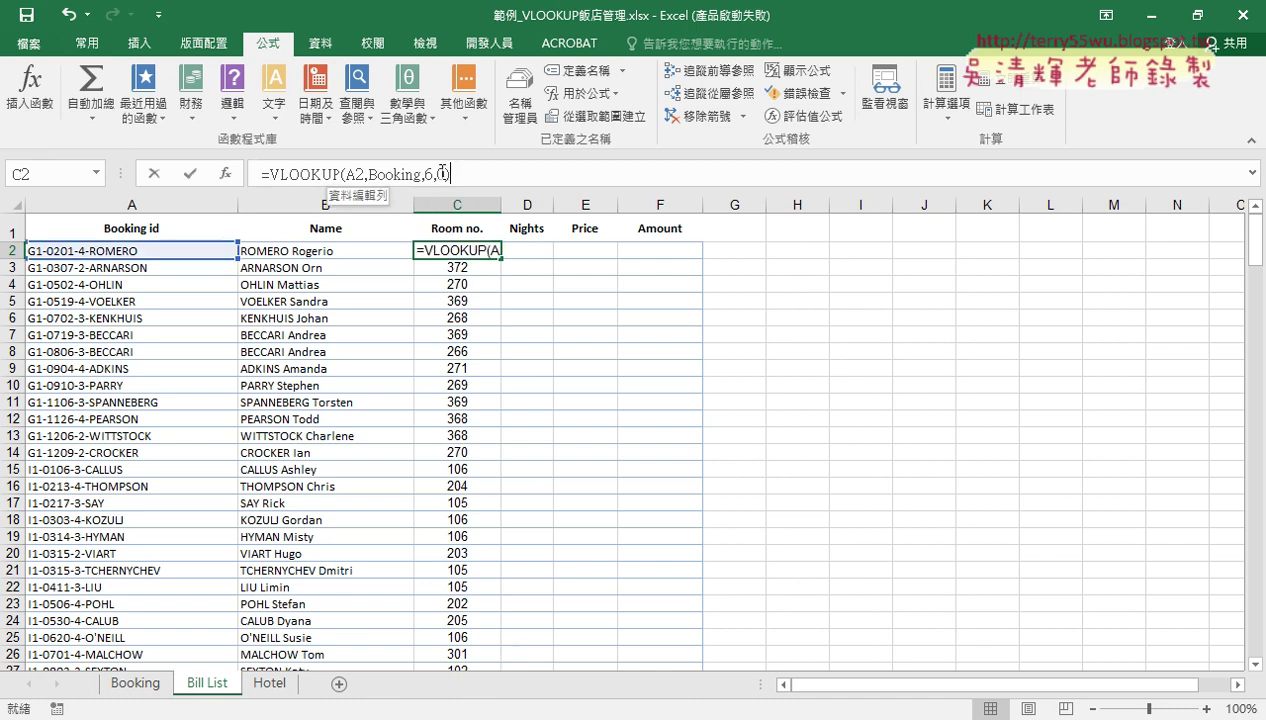
left_click_drag(443, 173, 260, 174)
right_click(260, 174)
left_click(320, 204)
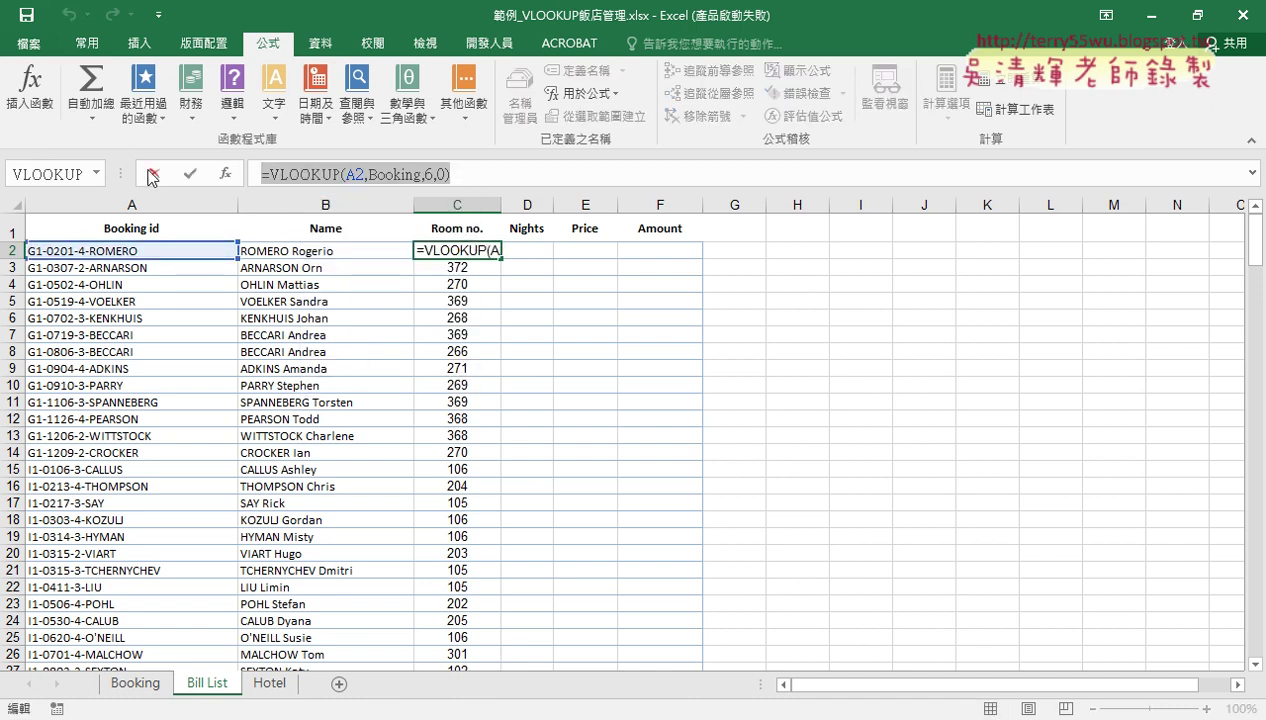
left_click(152, 175)
Paste the formula into D2, change its column index from 6 to 5, and add a trailing minus.
left_click(517, 253)
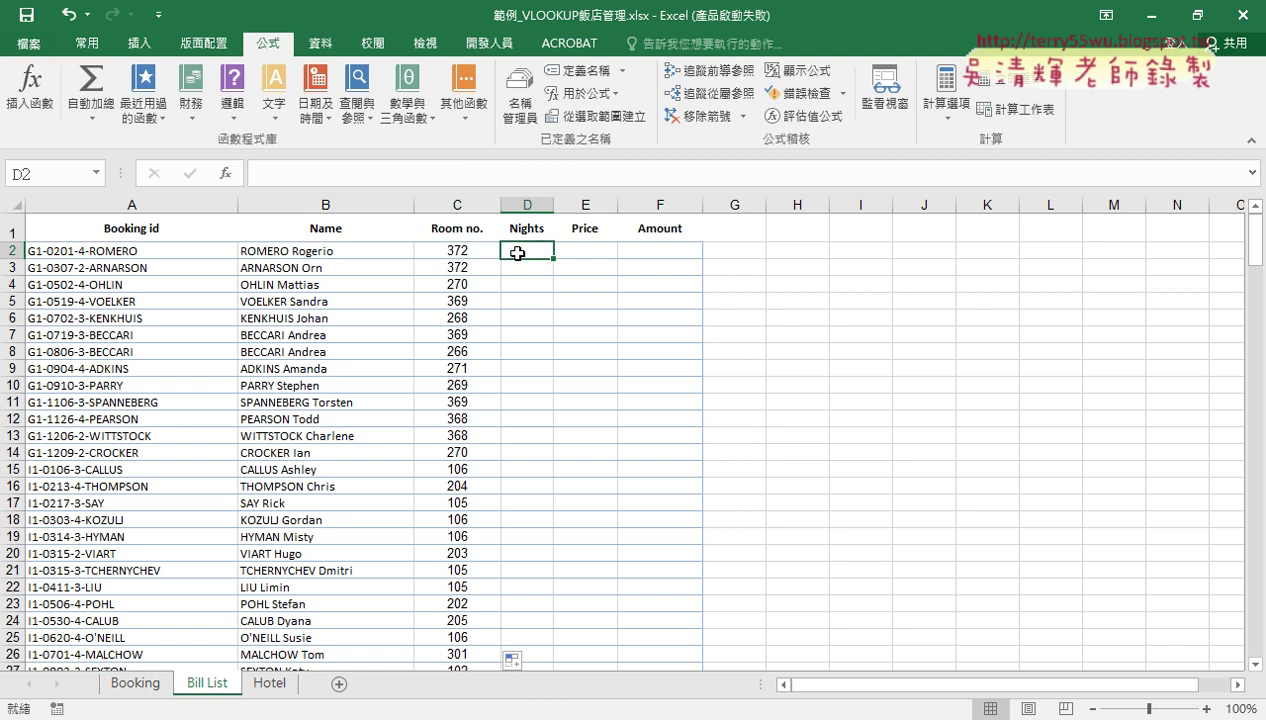
left_click(314, 175)
right_click(314, 175)
left_click(349, 256)
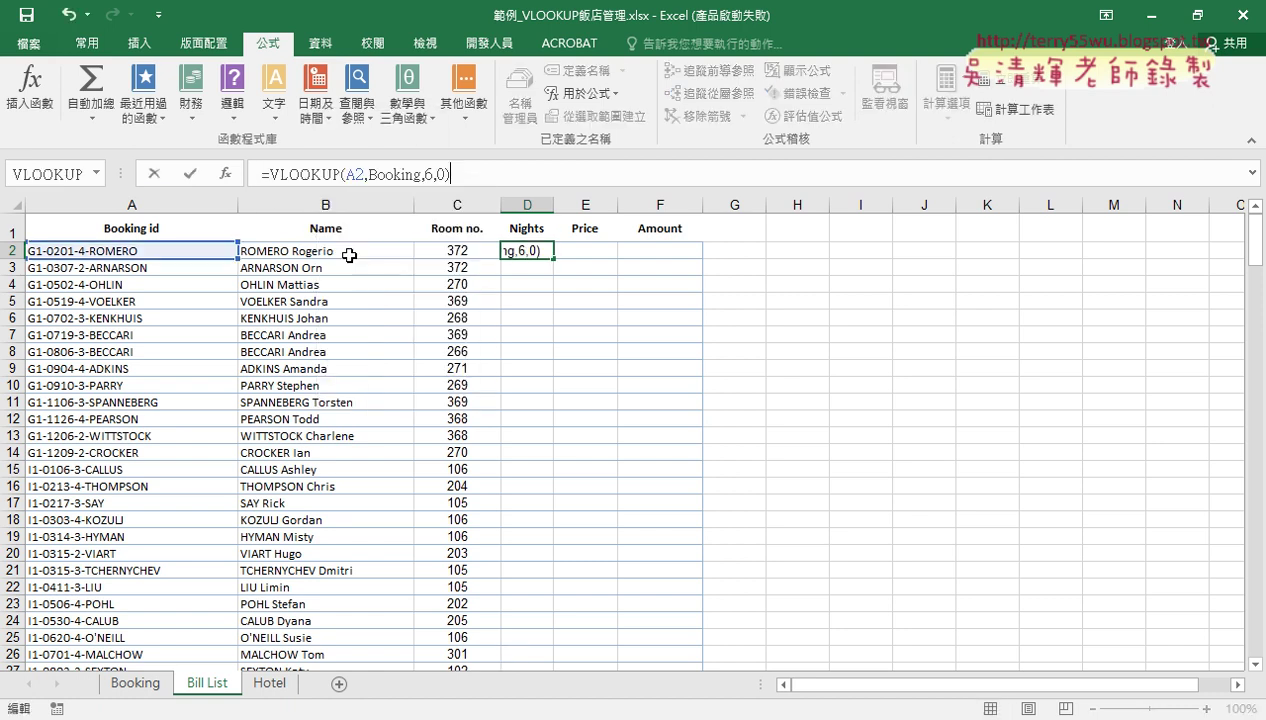
left_click(425, 174)
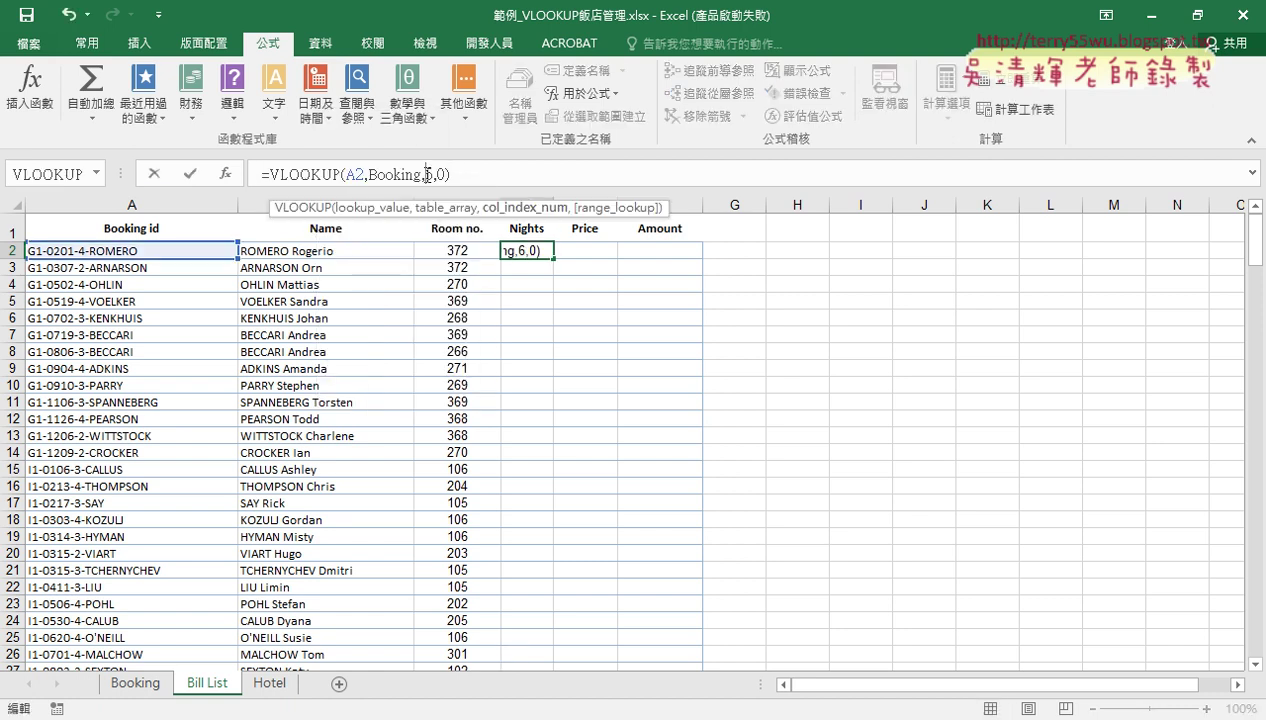
double_click(427, 174)
type("5")
left_click(567, 176)
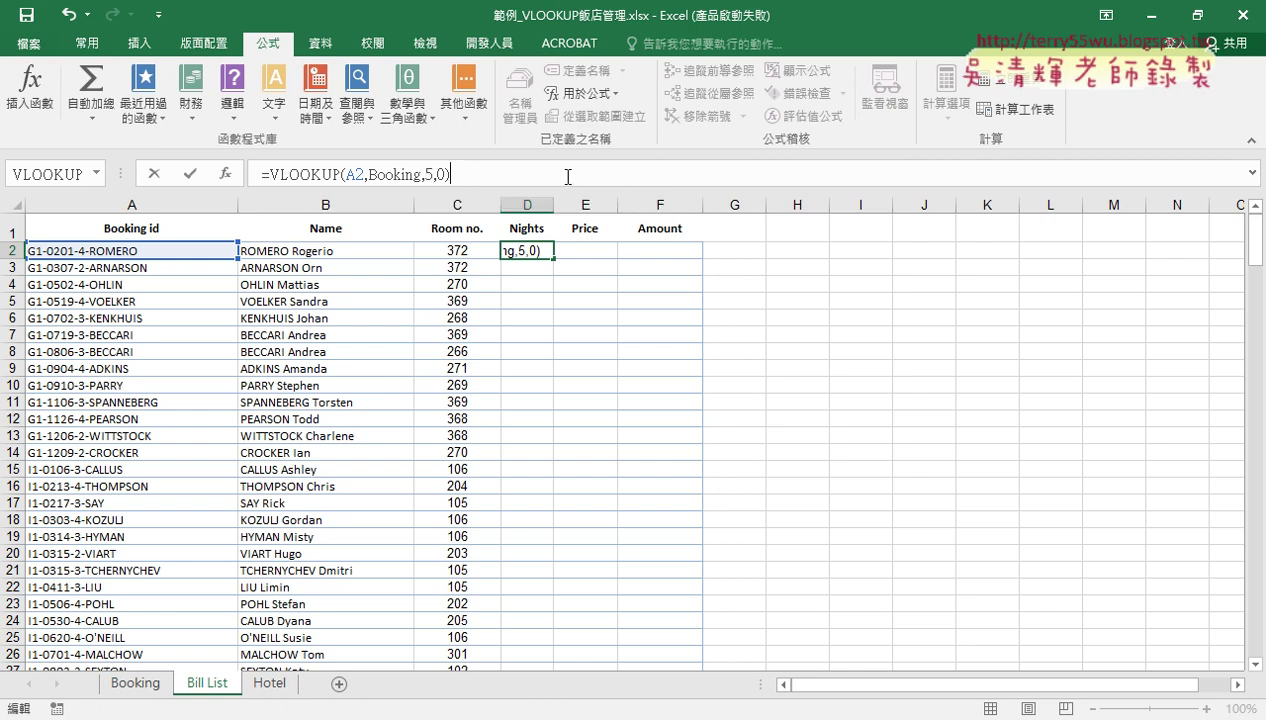
type("-")
Append a second copy of the VLOOKUP after the minus, using column index 4.
left_click_drag(450, 175, 268, 174)
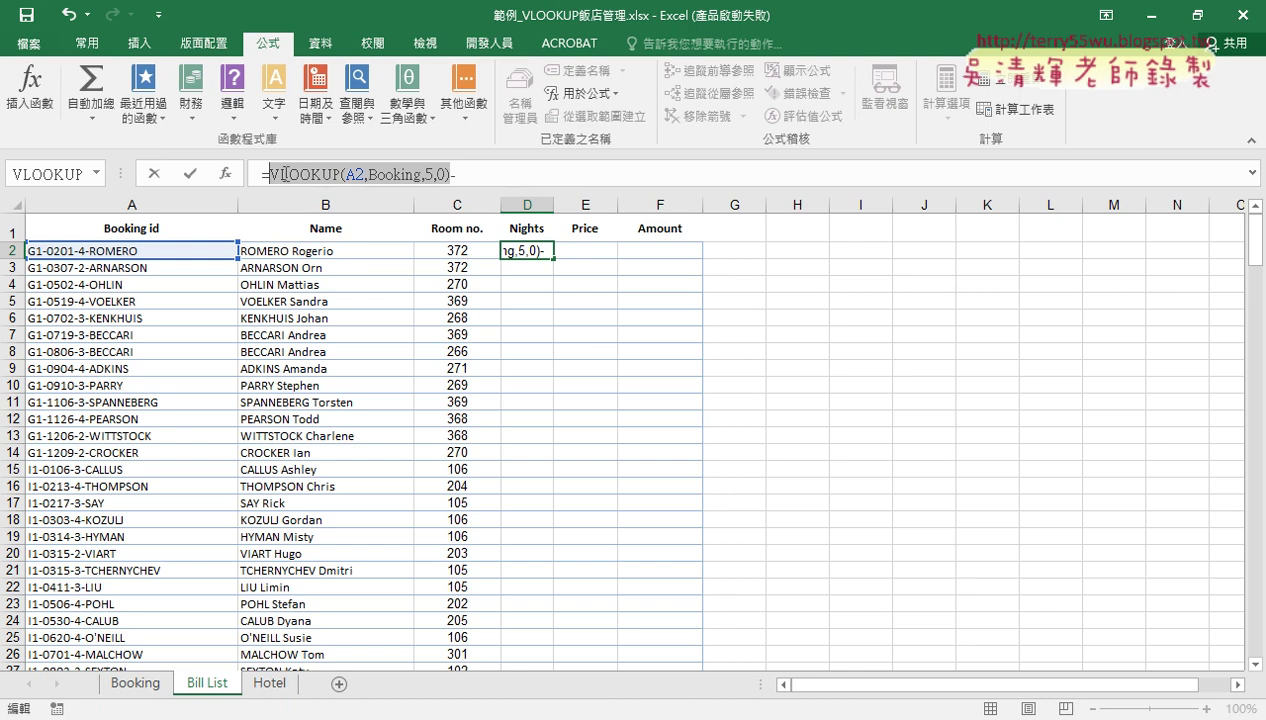
right_click(293, 175)
left_click(331, 214)
right_click(494, 175)
left_click(535, 254)
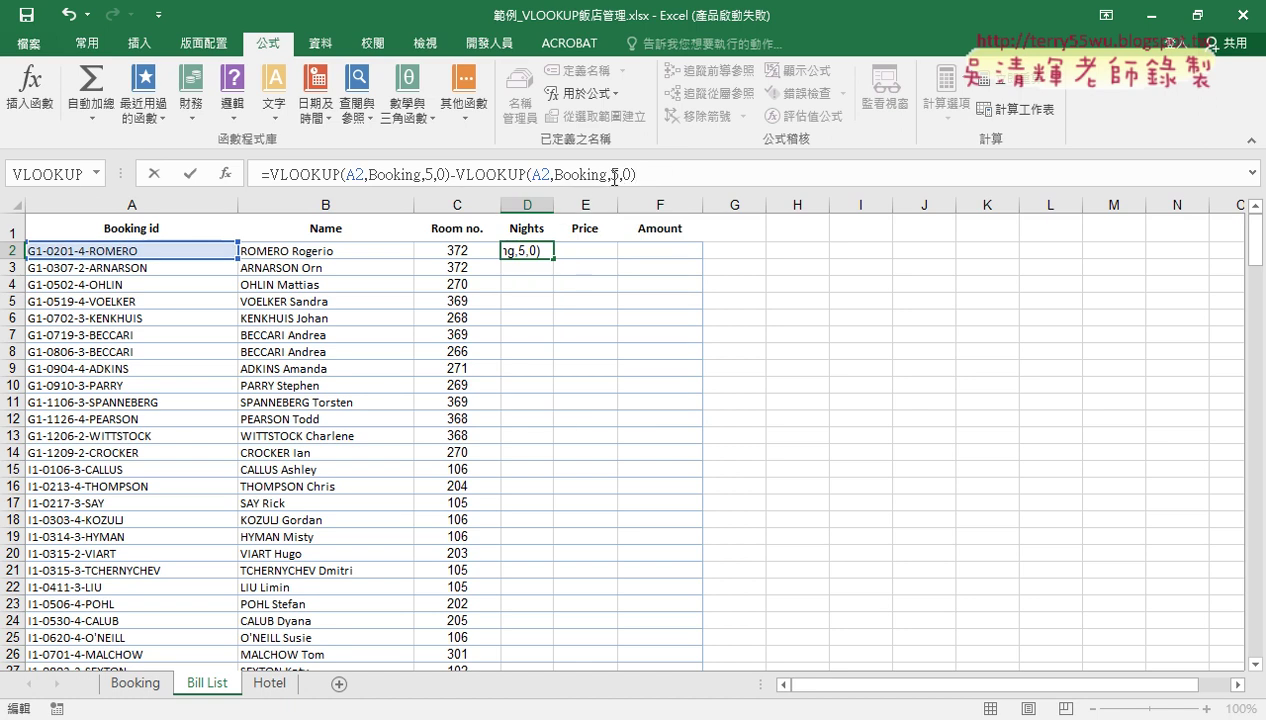
double_click(615, 175)
type("4")
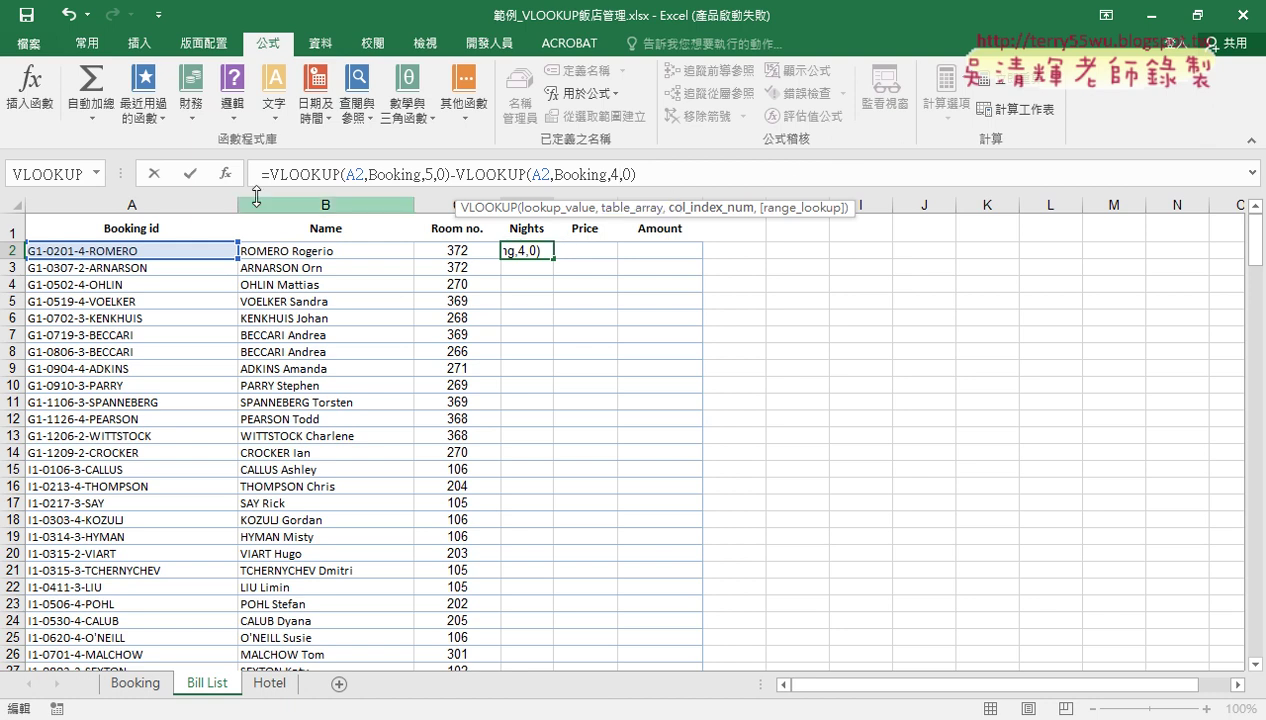
Commit =VLOOKUP(A2,Booking,5,0)-VLOOKUP(A2,Booking,4,0) in D2 and fill it down the Nights column.
left_click(183, 172)
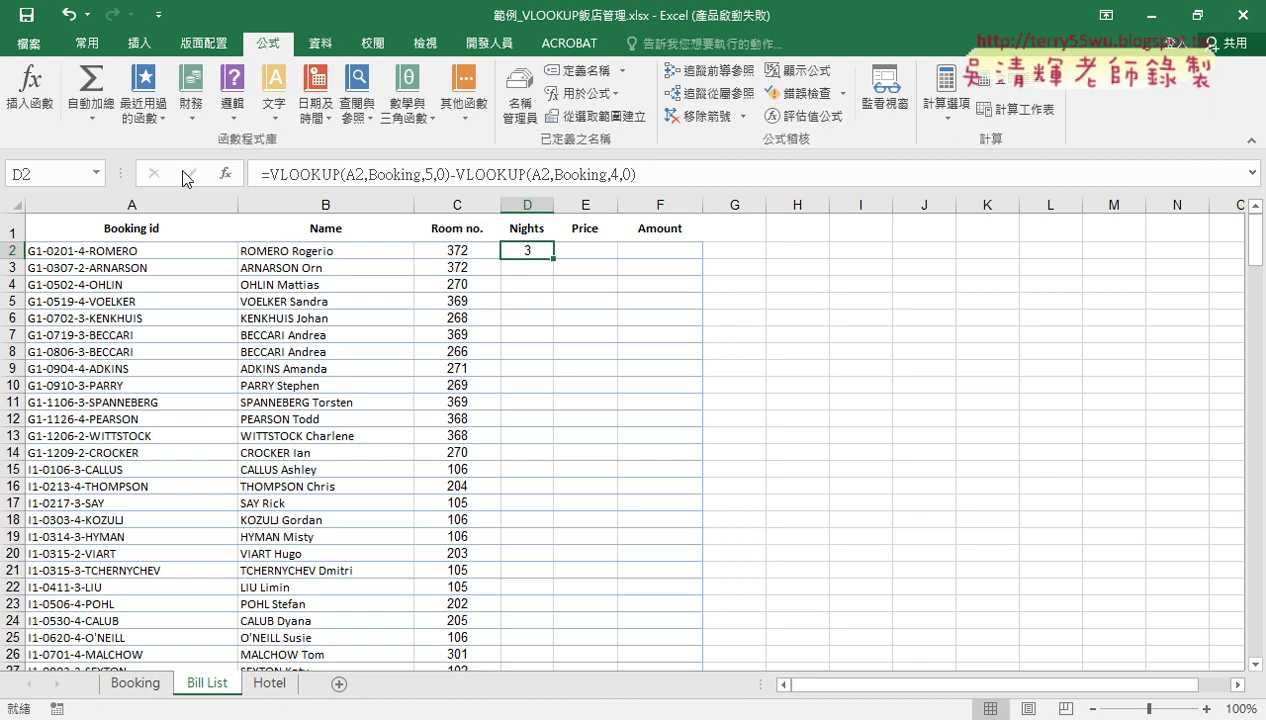
double_click(553, 260)
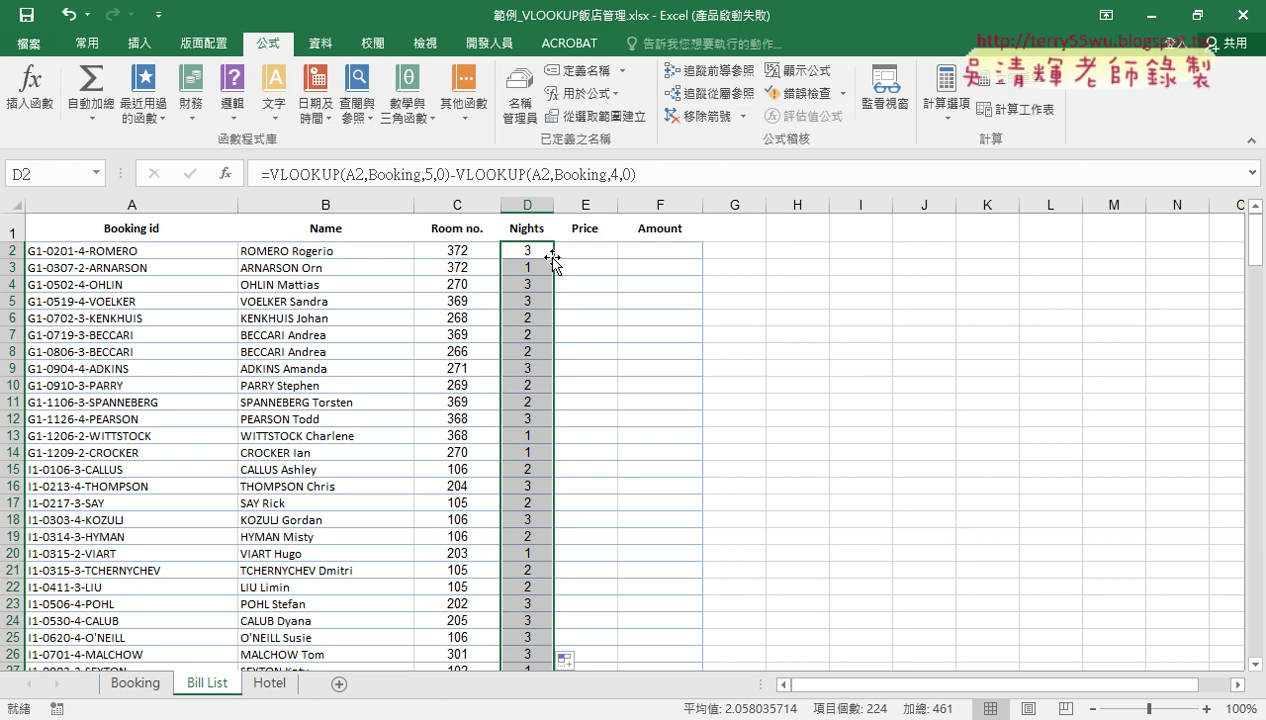
left_click(596, 250)
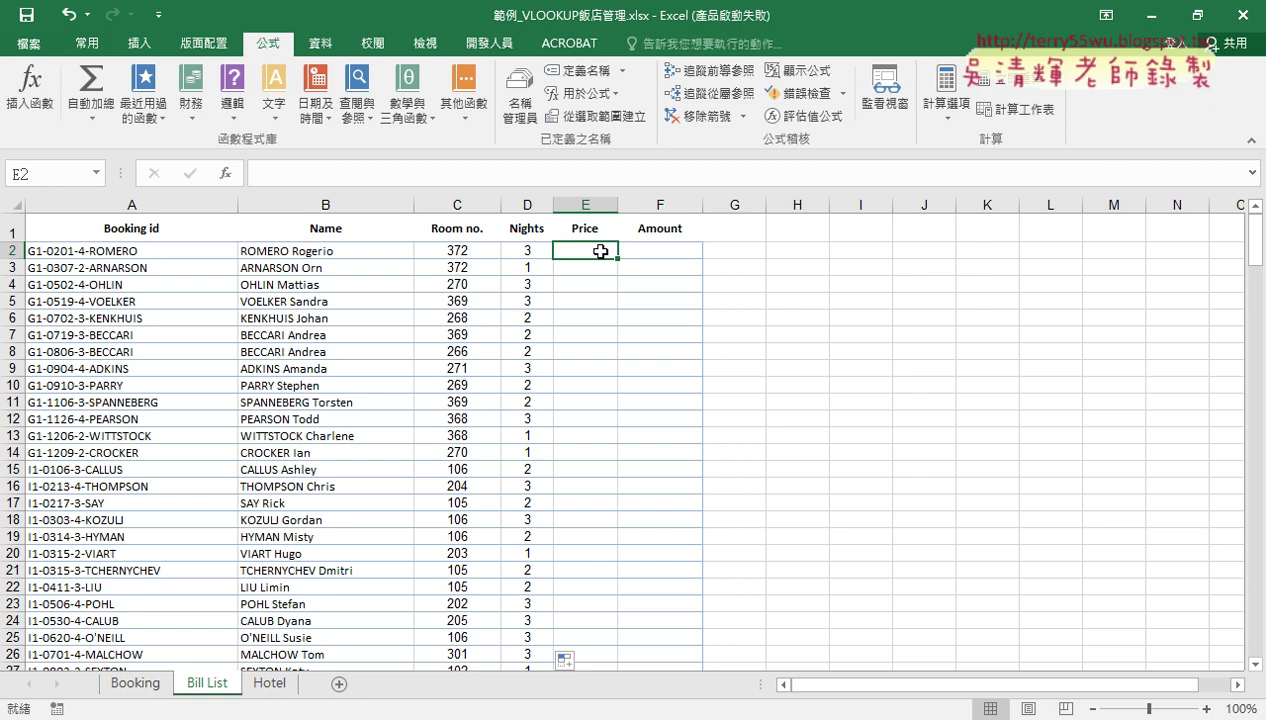
left_click(466, 253)
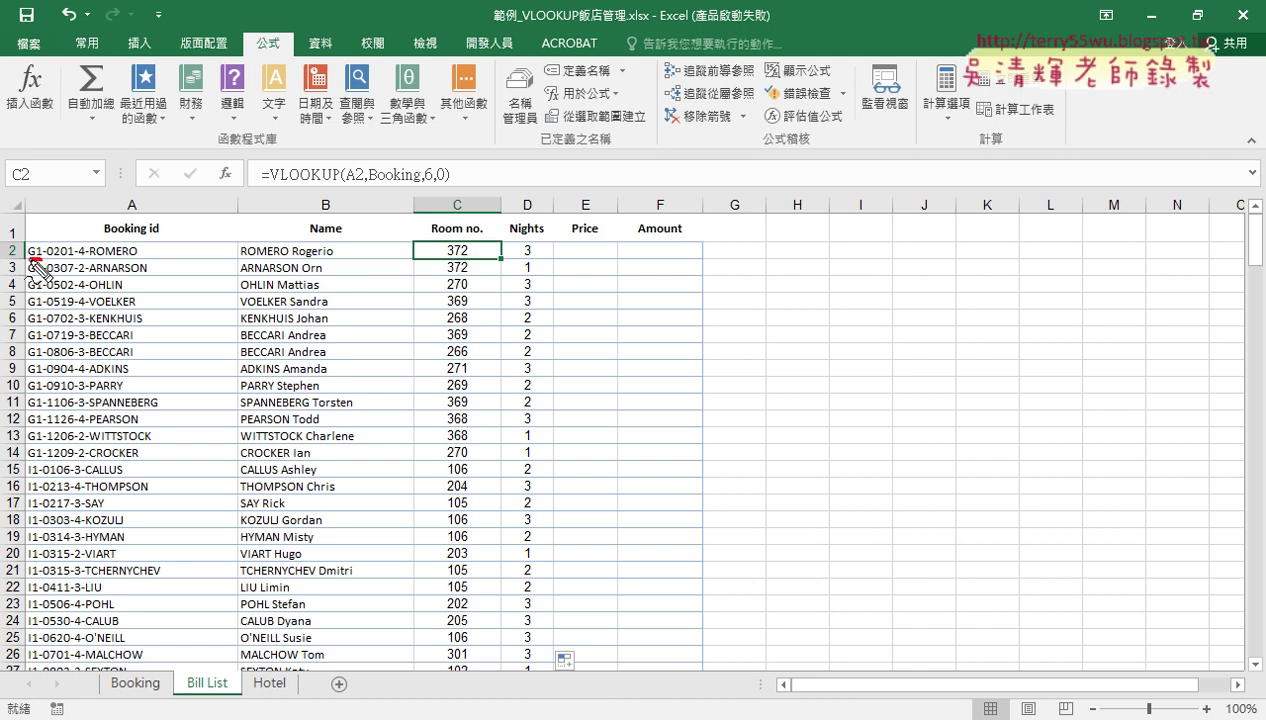
left_click_drag(28, 259, 42, 259)
left_click_drag(444, 259, 471, 258)
key("Escape")
left_click(268, 686)
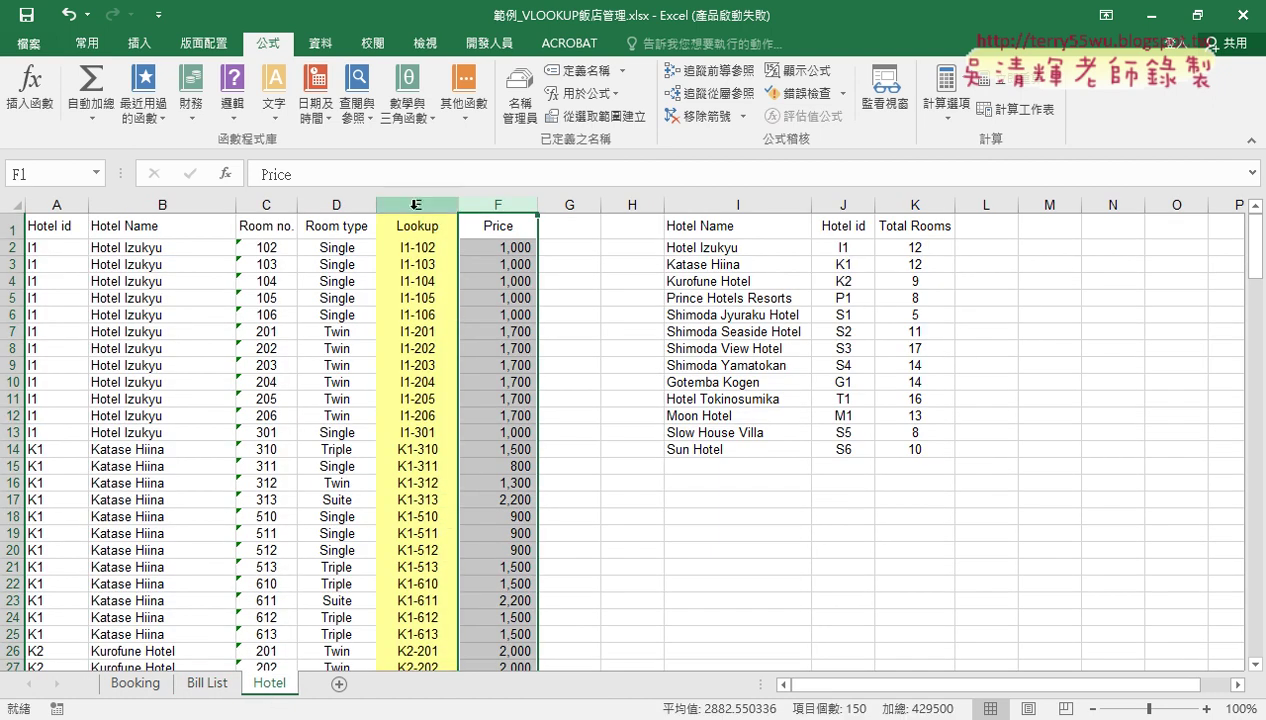
left_click_drag(410, 203, 497, 201)
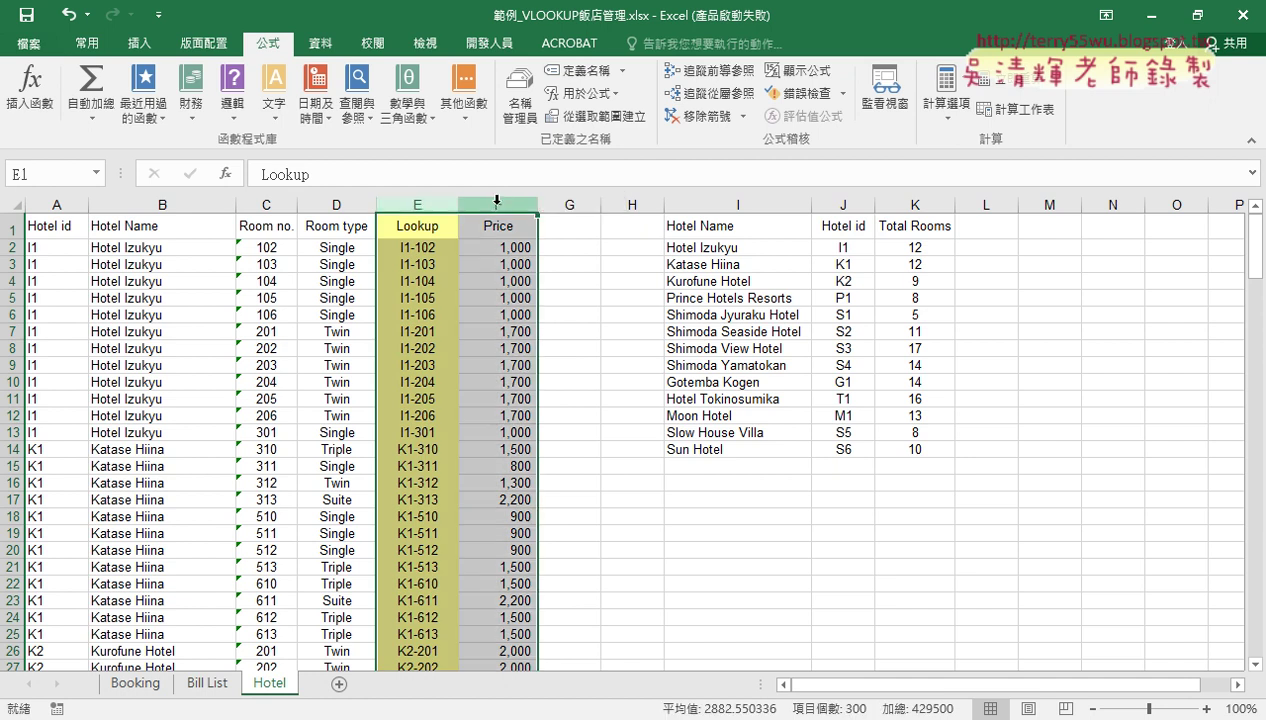
left_click(412, 249)
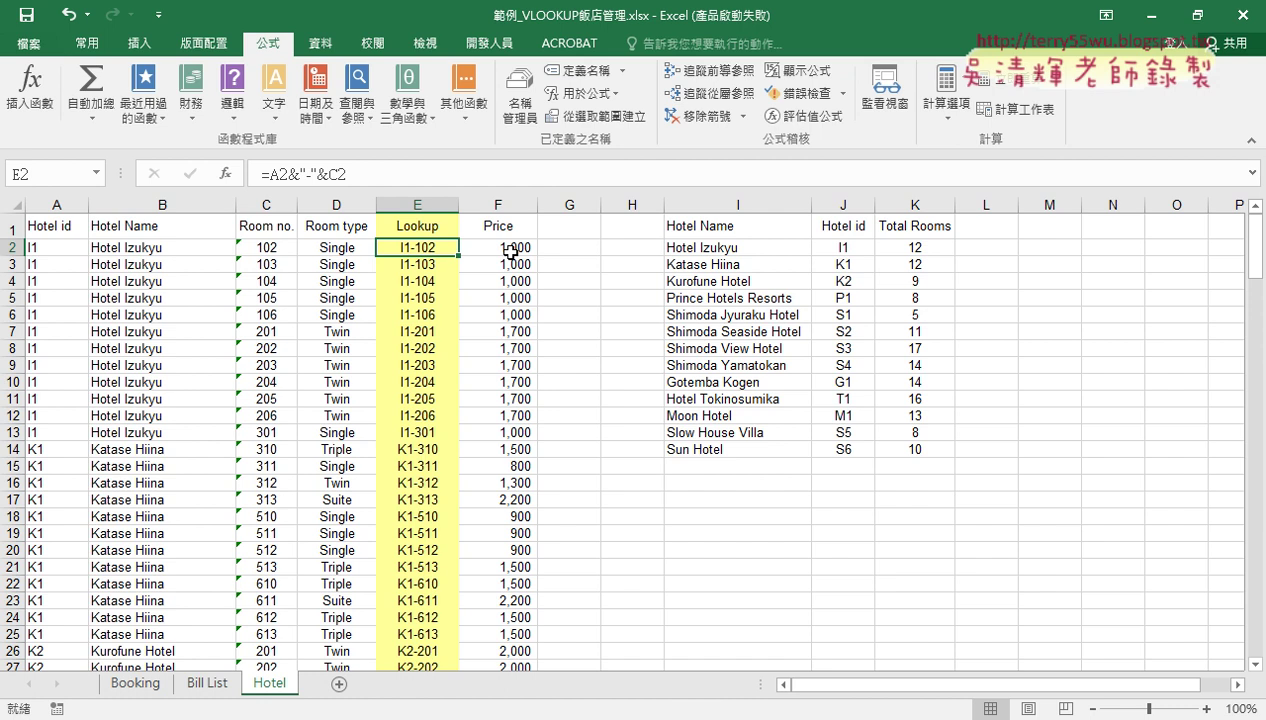
left_click(200, 683)
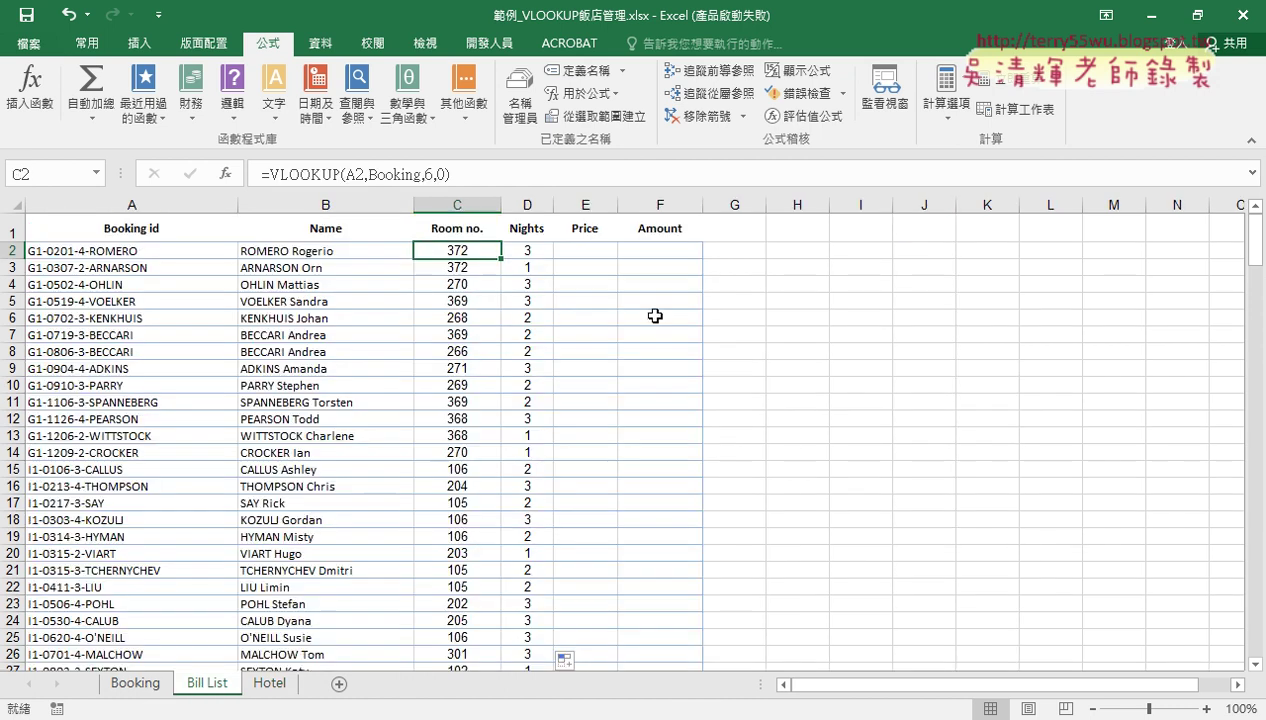
left_click(598, 249)
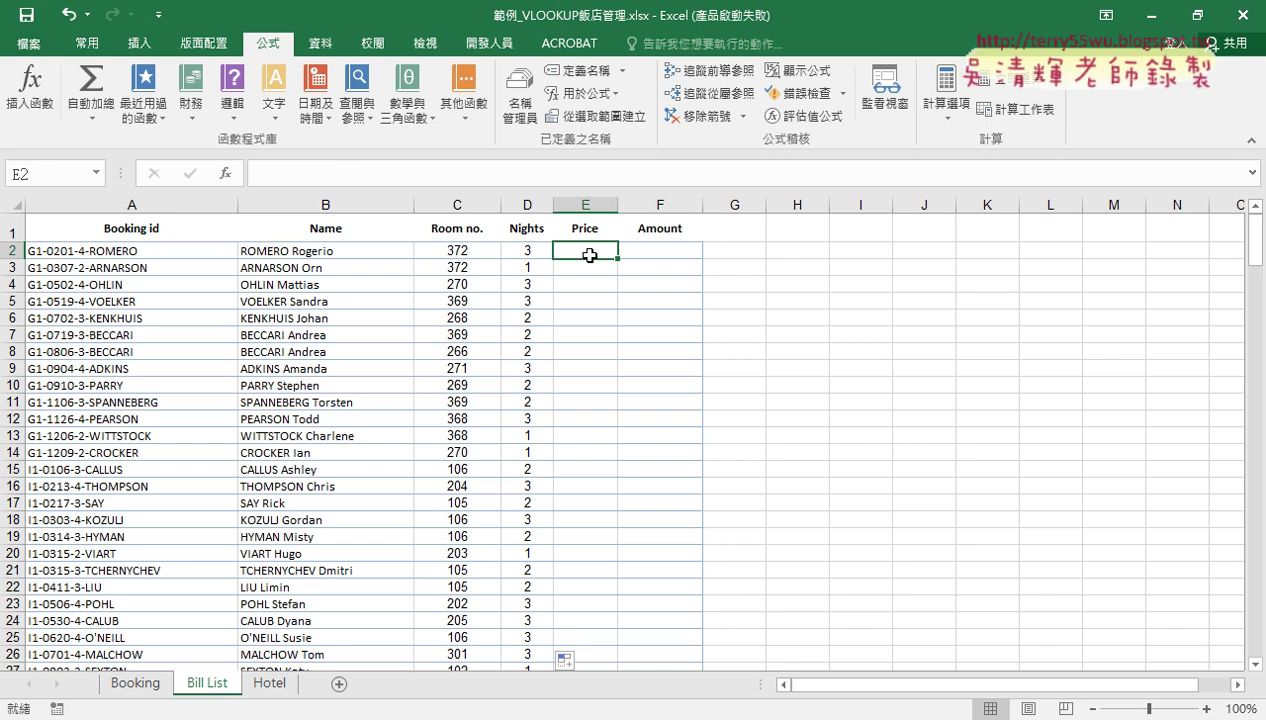
left_click(376, 254)
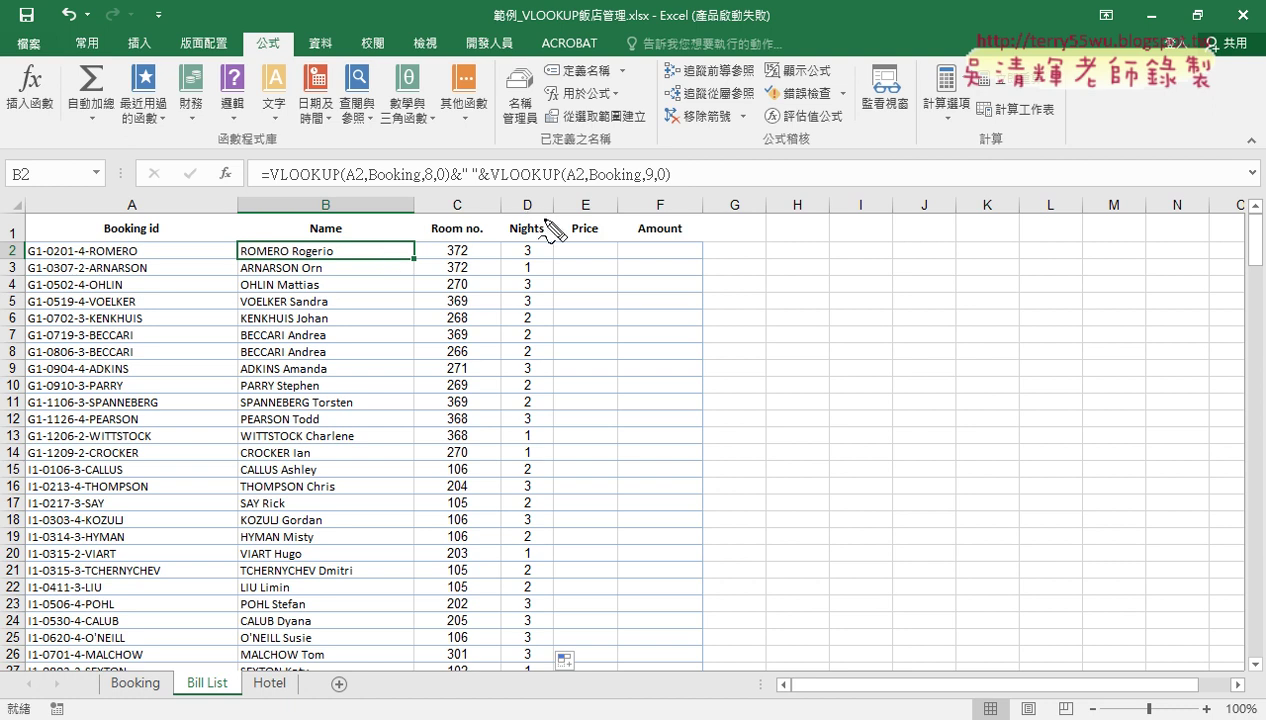
left_click_drag(588, 240, 606, 234)
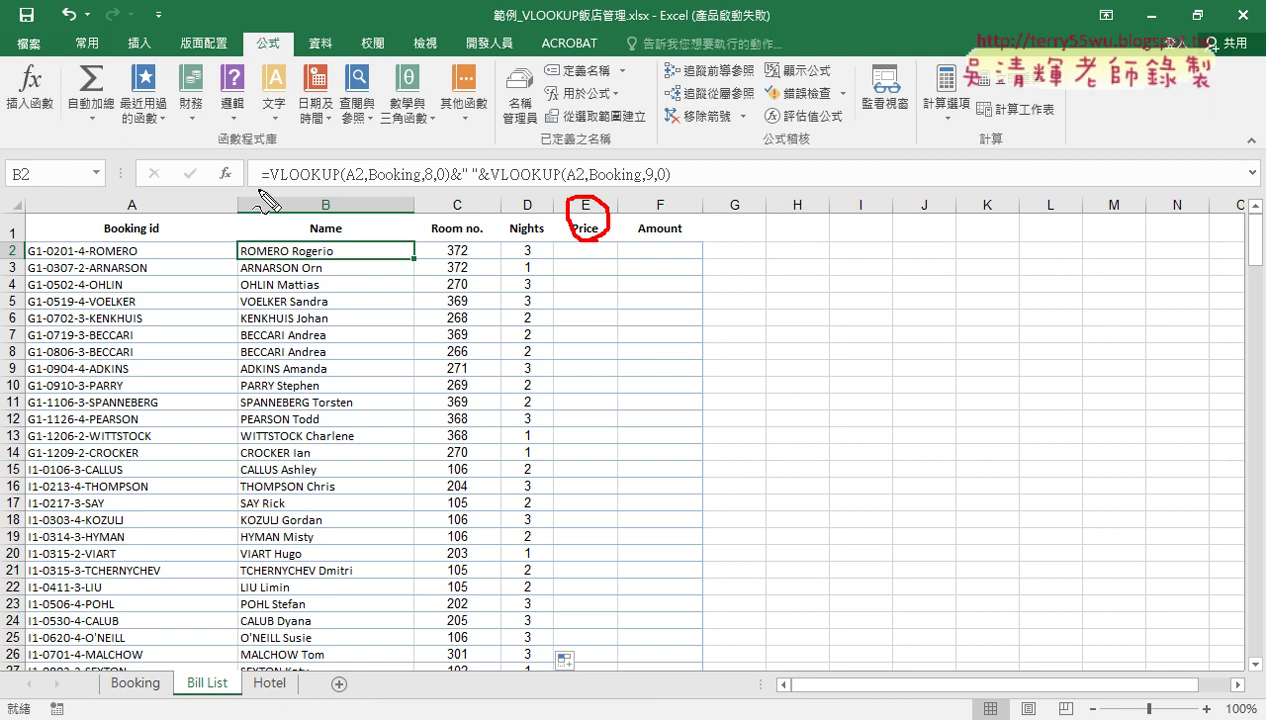
left_click_drag(278, 183, 340, 183)
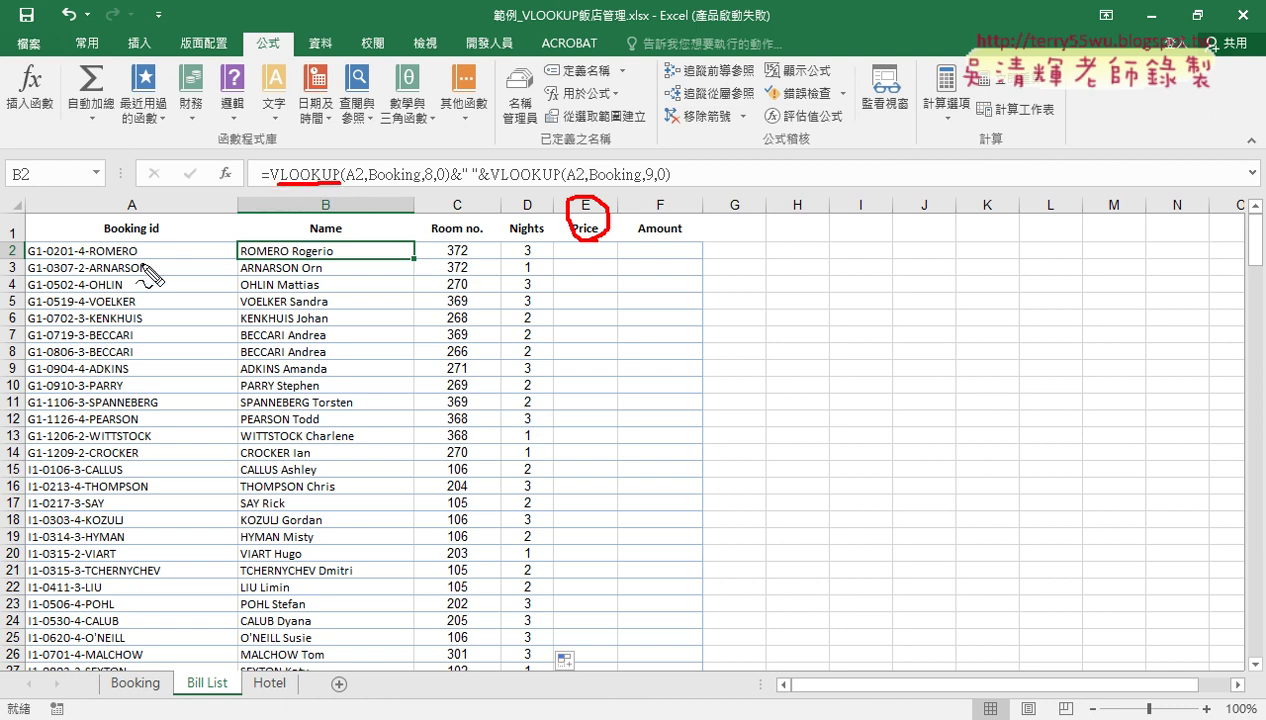
left_click_drag(25, 252, 147, 258)
left_click_drag(368, 184, 418, 183)
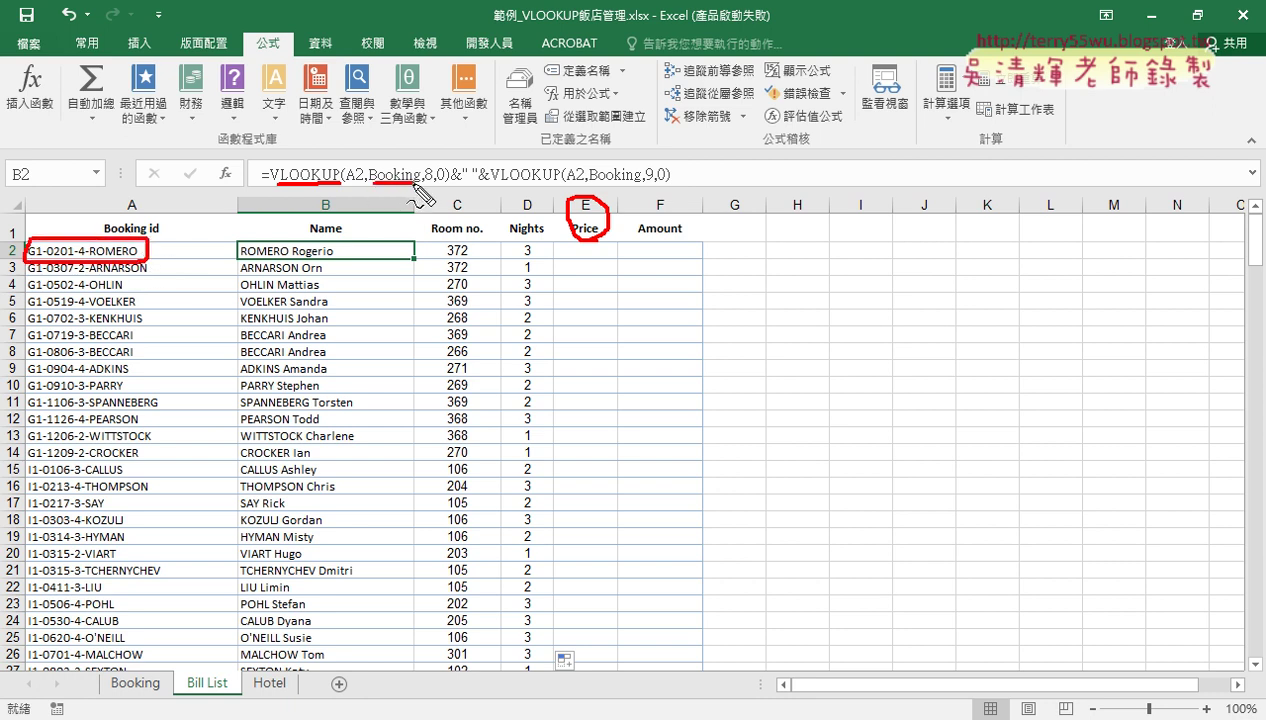
mouse_move(135, 703)
left_mouse_down()
mouse_move(182, 672)
mouse_move(131, 704)
left_mouse_up()
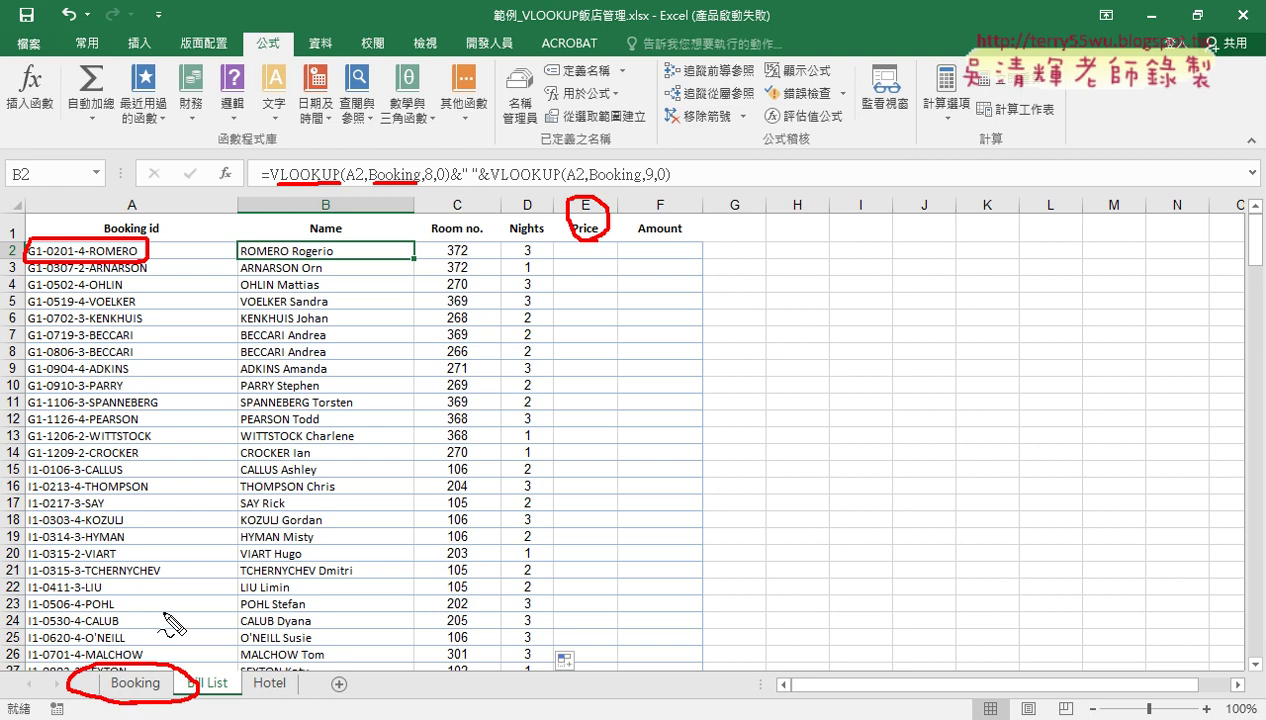
left_click_drag(424, 184, 432, 183)
left_click_drag(436, 184, 443, 184)
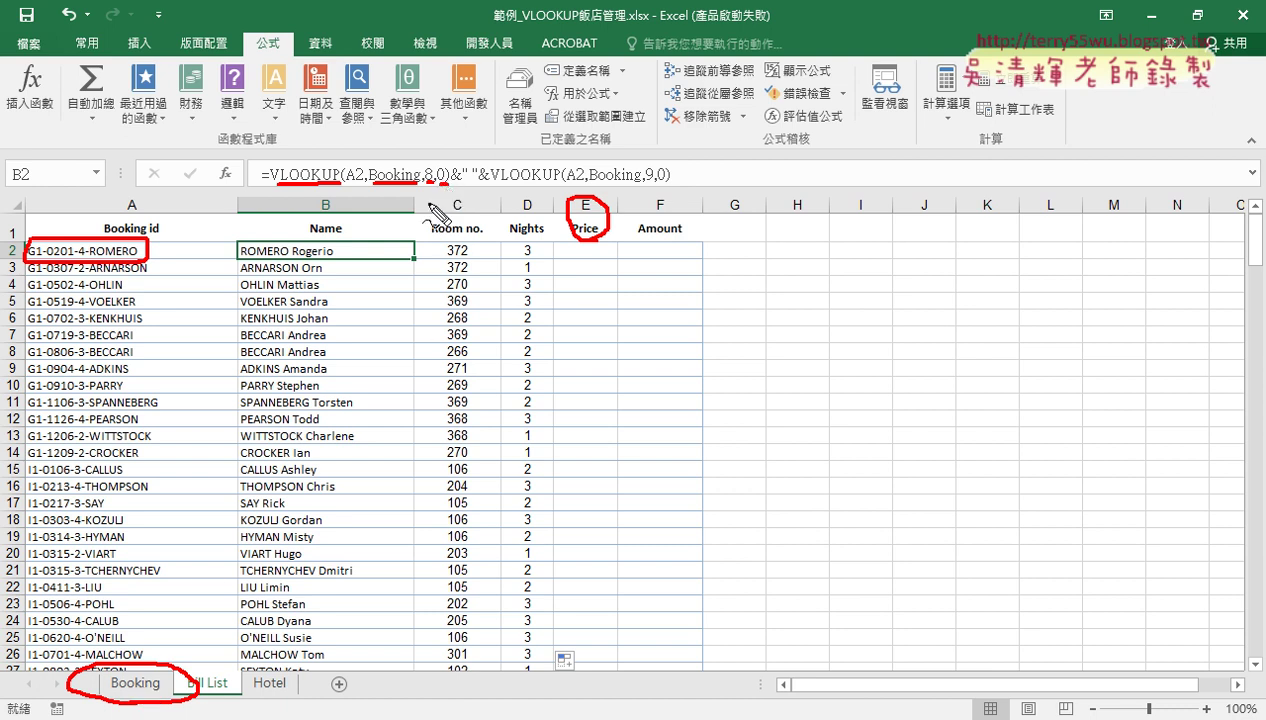